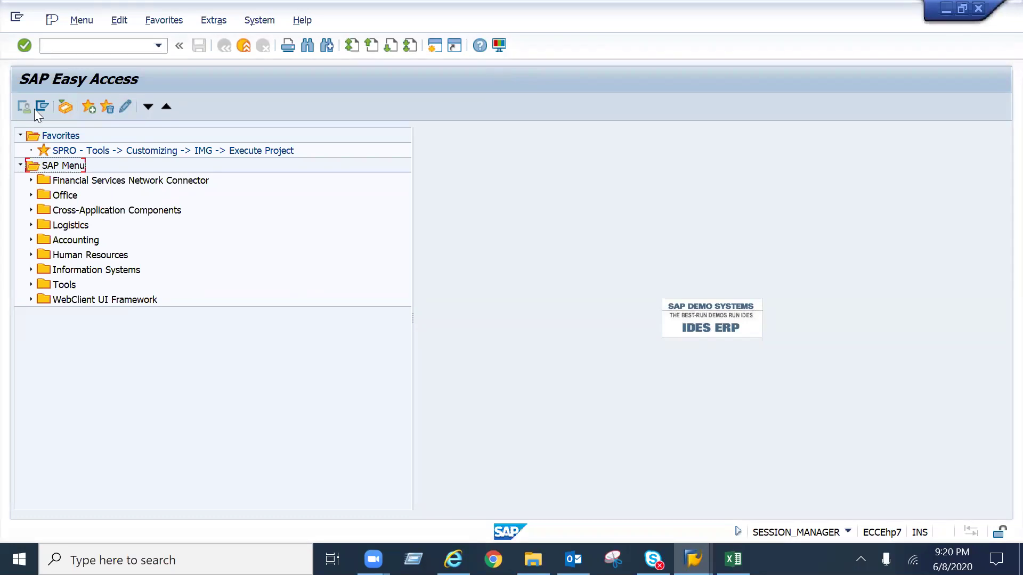
Step: Expand the SAP Menu tree through Logistics, Materials Management and Material Master down to the Material folder
{"action": "left_click", "coordinate": [60, 47]}
{"action": "left_click", "coordinate": [30, 225]}
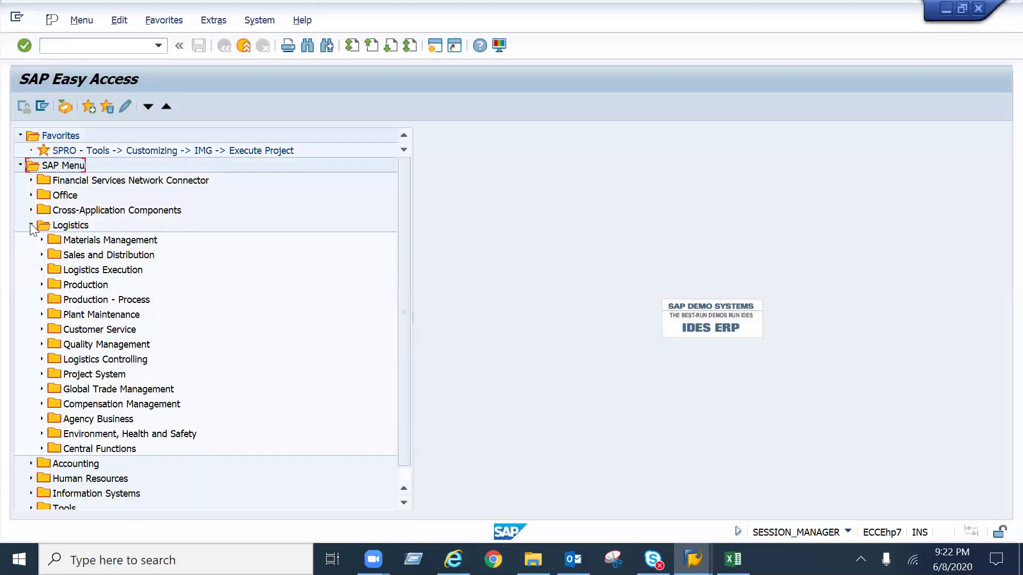
{"action": "left_click", "coordinate": [54, 228]}
{"action": "left_click", "coordinate": [89, 241]}
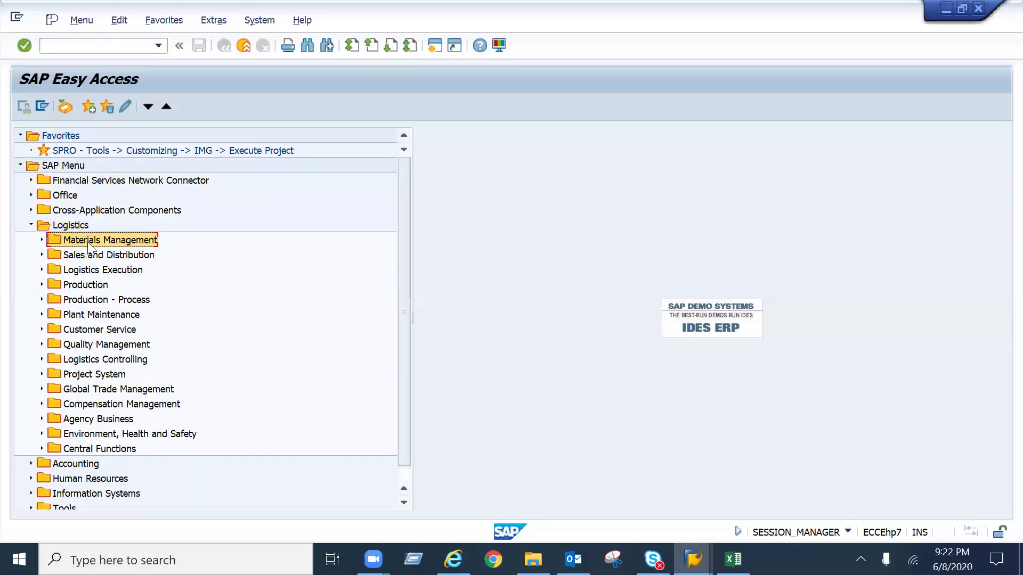
{"action": "left_click", "coordinate": [43, 240]}
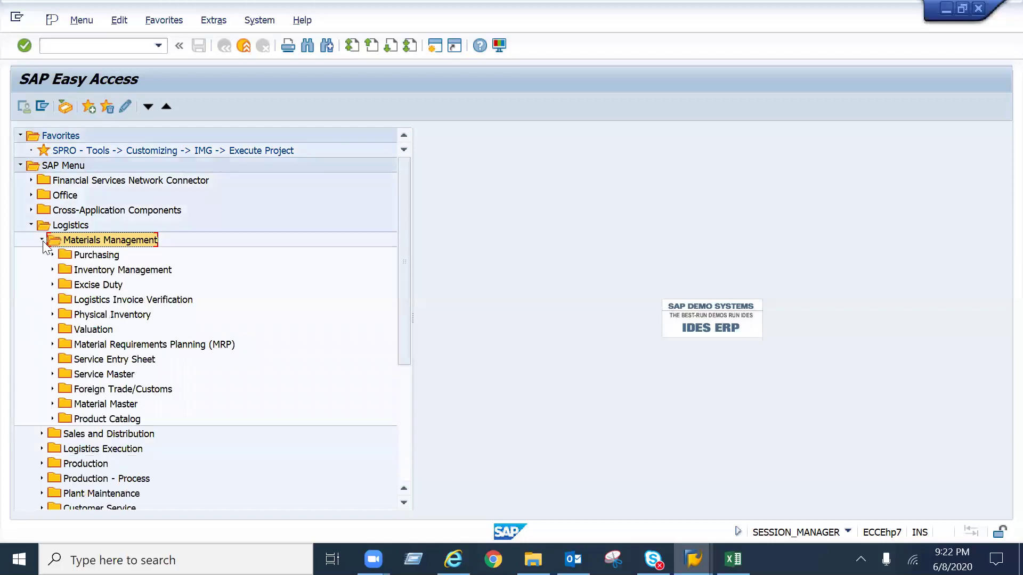
{"action": "left_click", "coordinate": [101, 404]}
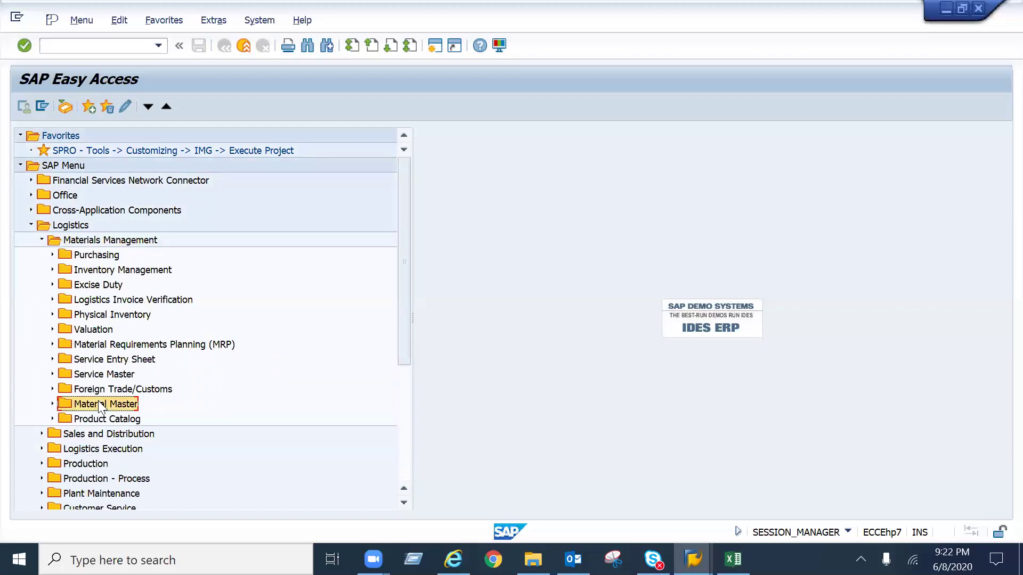
{"action": "left_click", "coordinate": [52, 405]}
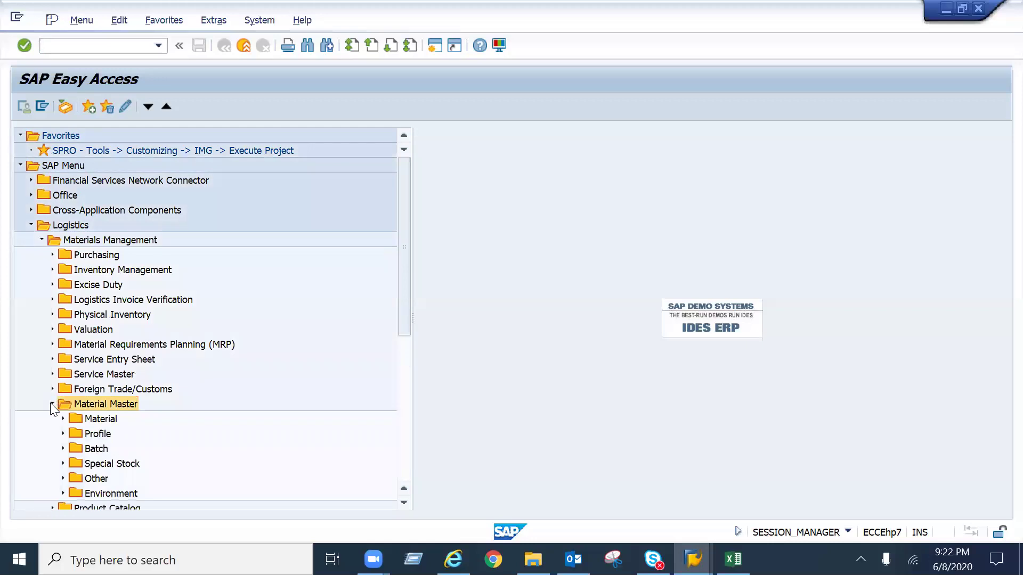
{"action": "left_click", "coordinate": [75, 421]}
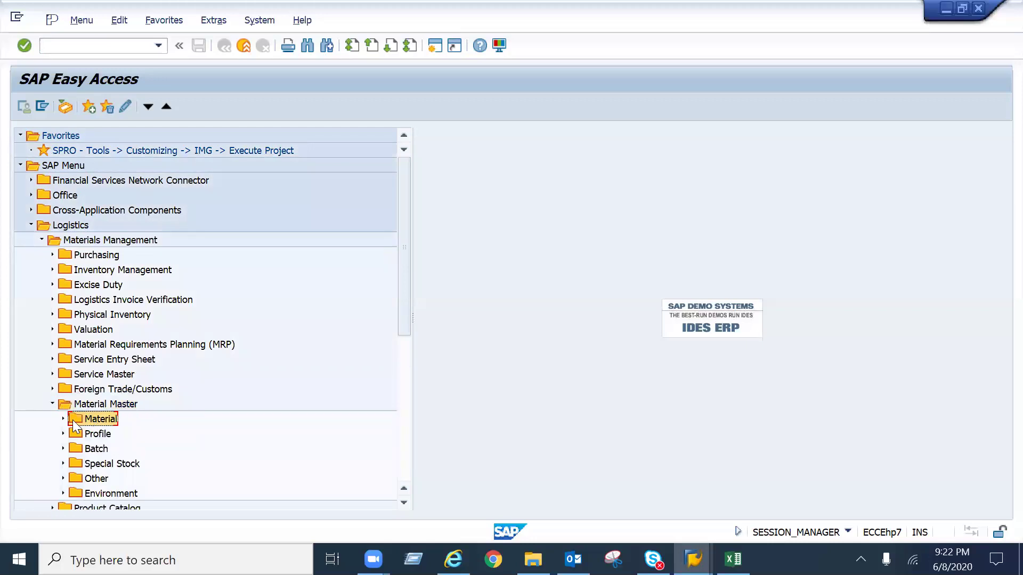
{"action": "left_click", "coordinate": [63, 421]}
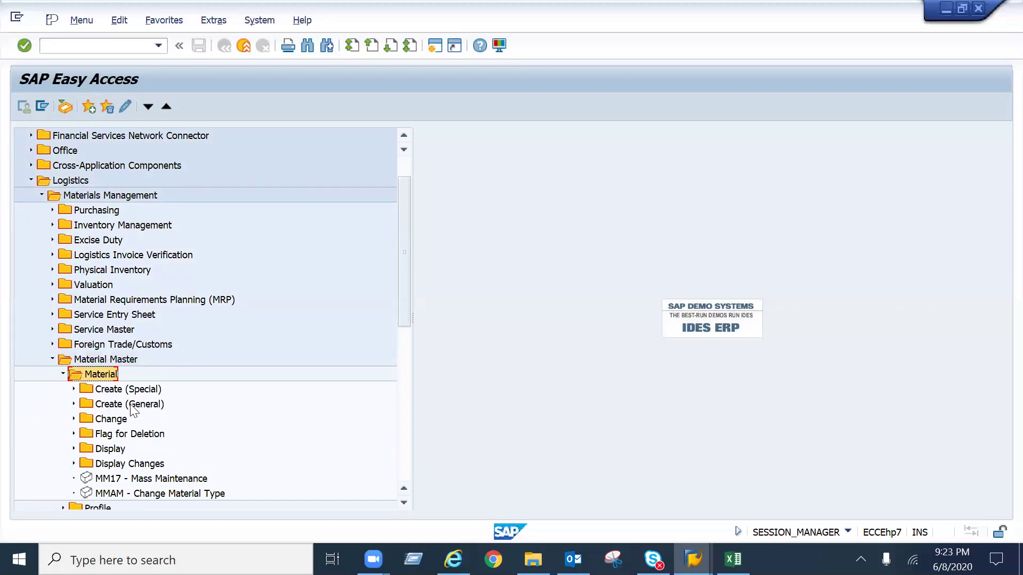
Step: Open the MMR1 - Raw Material transaction under Create (Special) to view its initial screen, and return to the menu
{"action": "left_click", "coordinate": [74, 389]}
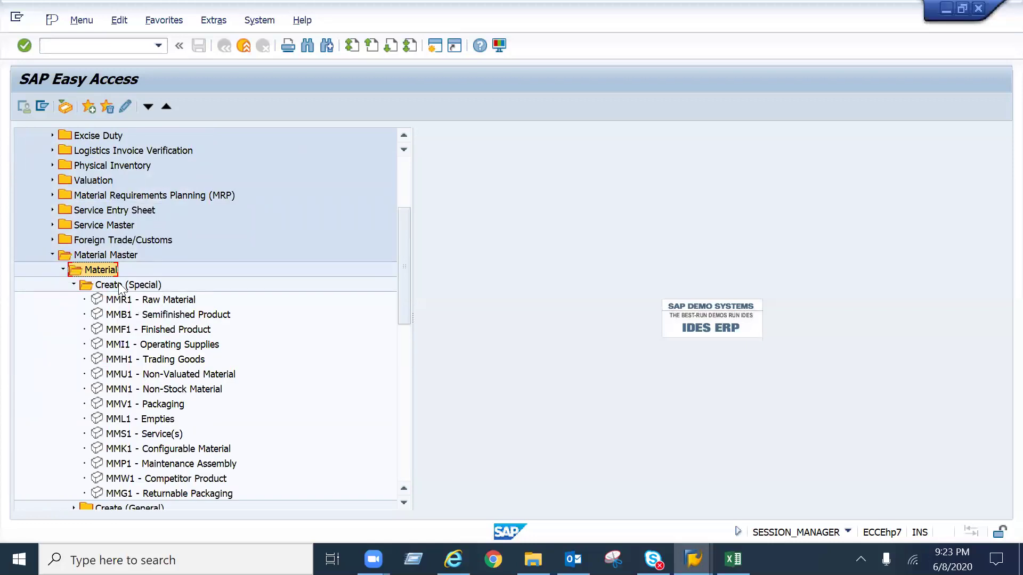
{"action": "left_click", "coordinate": [157, 302]}
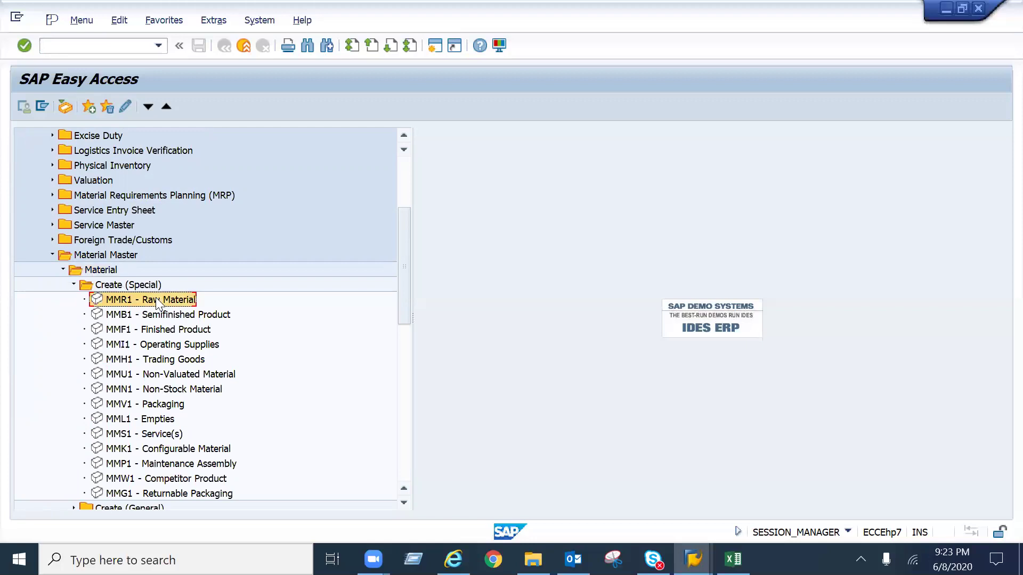
{"action": "double_click", "coordinate": [158, 301]}
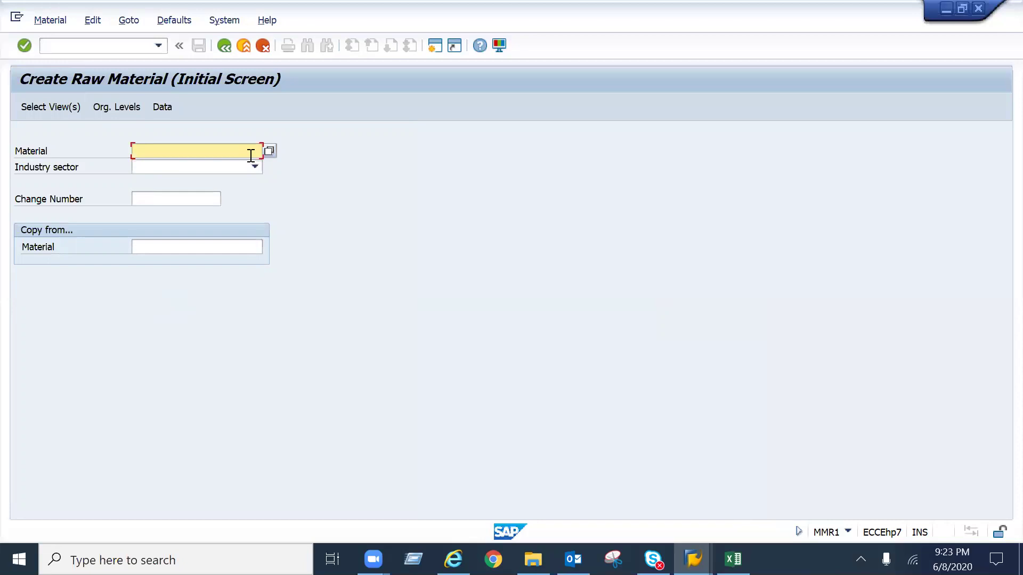
{"action": "left_click", "coordinate": [224, 45]}
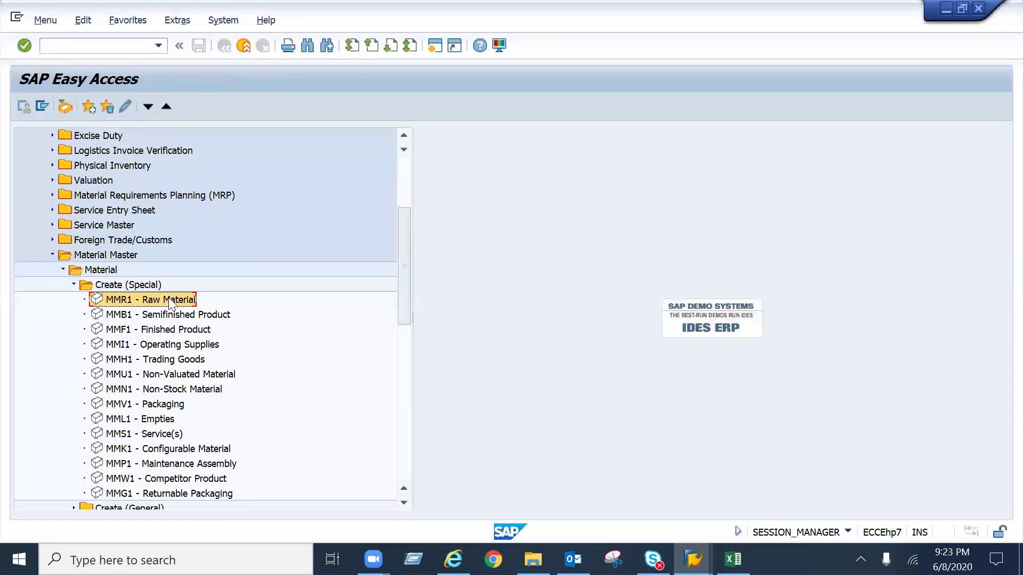
Step: Collapse Create (Special), expand Create (General) and start the MM01 - Immediately transaction
{"action": "left_click", "coordinate": [74, 284]}
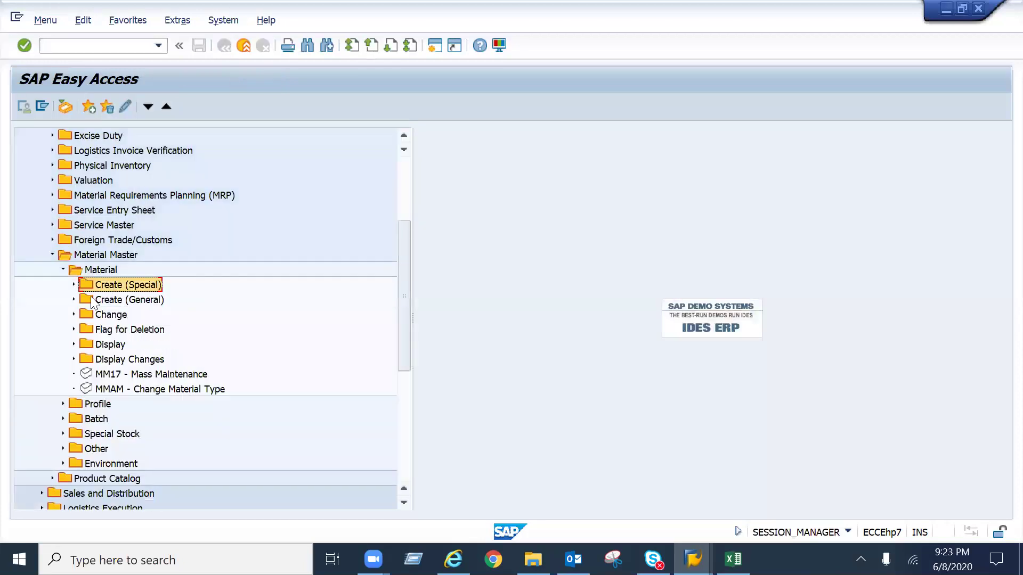
{"action": "left_click", "coordinate": [65, 299]}
{"action": "left_click", "coordinate": [74, 299]}
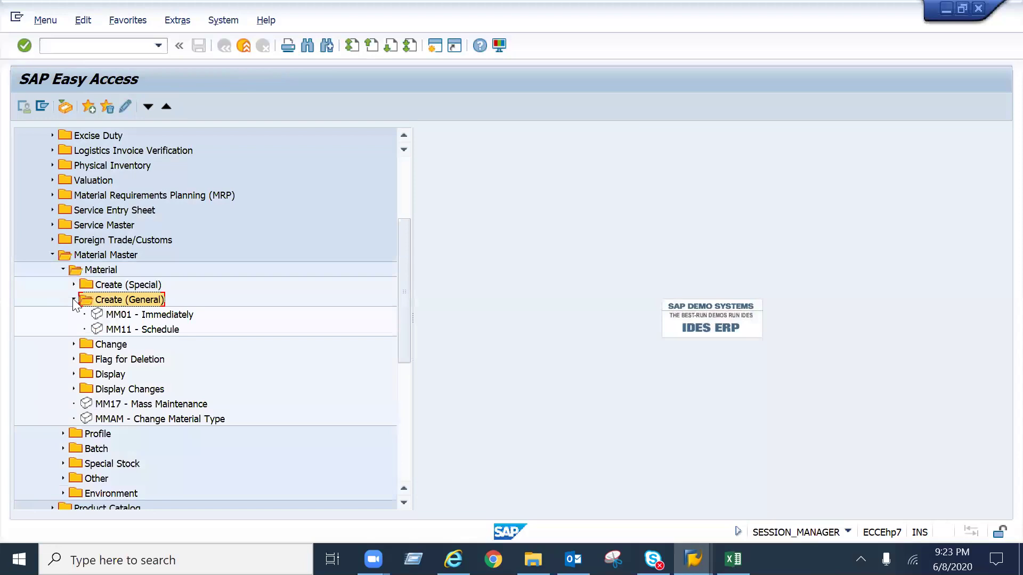
{"action": "double_click", "coordinate": [114, 315]}
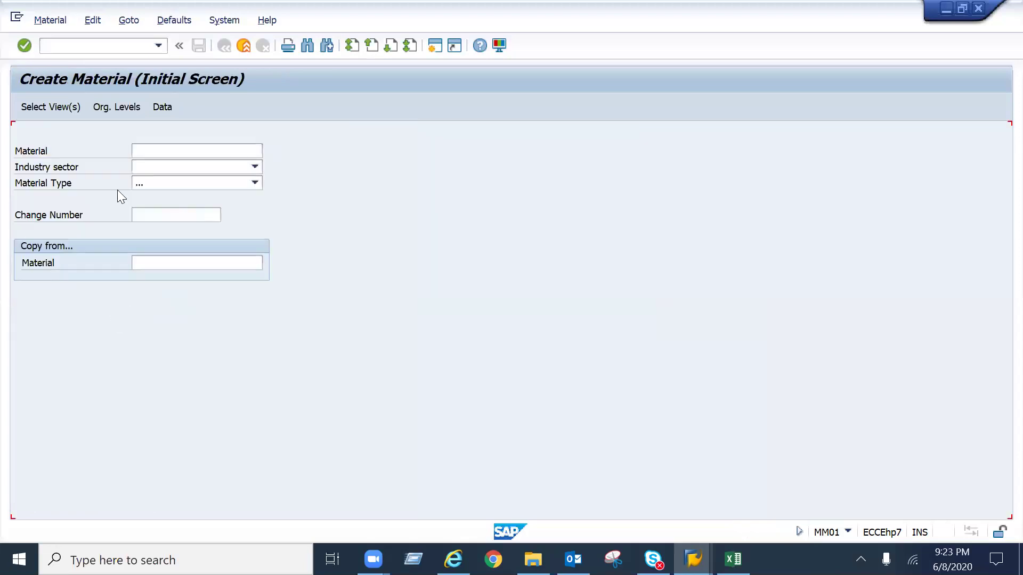
Step: Set the material type to RAW Raw material(TVS1), review the available types again, and leave the Create Material transaction
{"action": "left_click", "coordinate": [254, 181]}
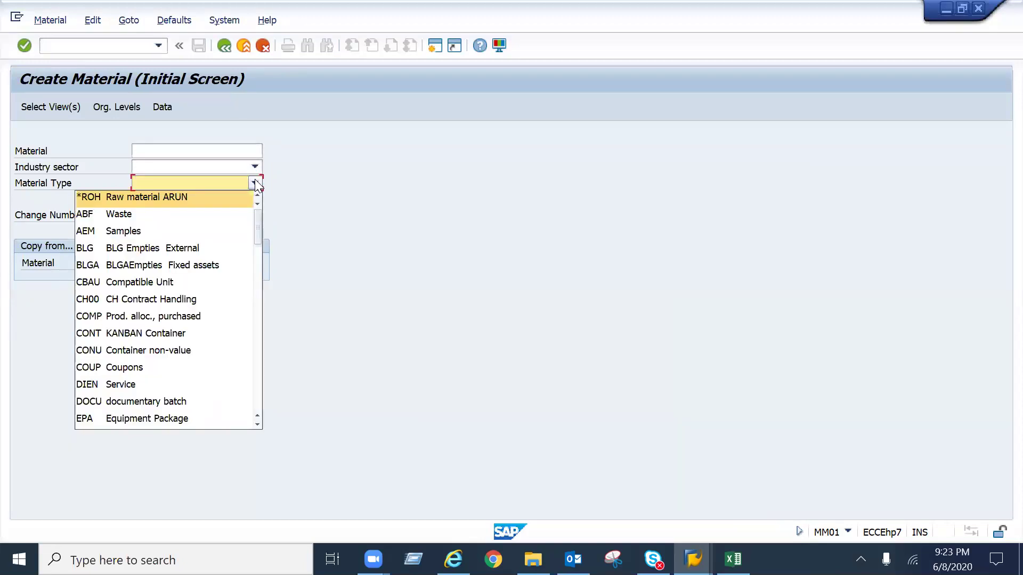
{"action": "left_click_drag", "start_coordinate": [260, 220], "coordinate": [264, 282]}
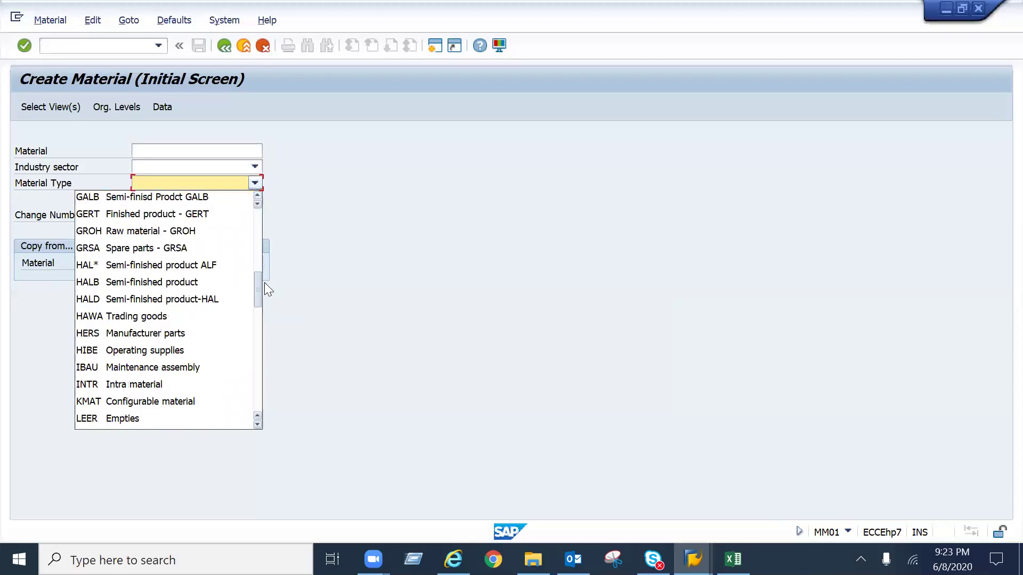
{"action": "left_click", "coordinate": [265, 283]}
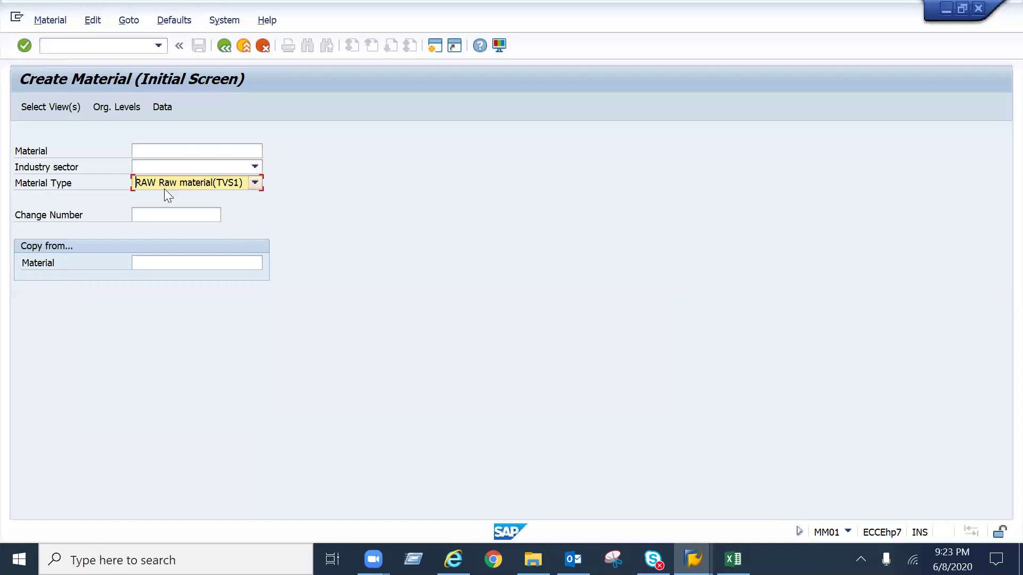
{"action": "left_click", "coordinate": [255, 183]}
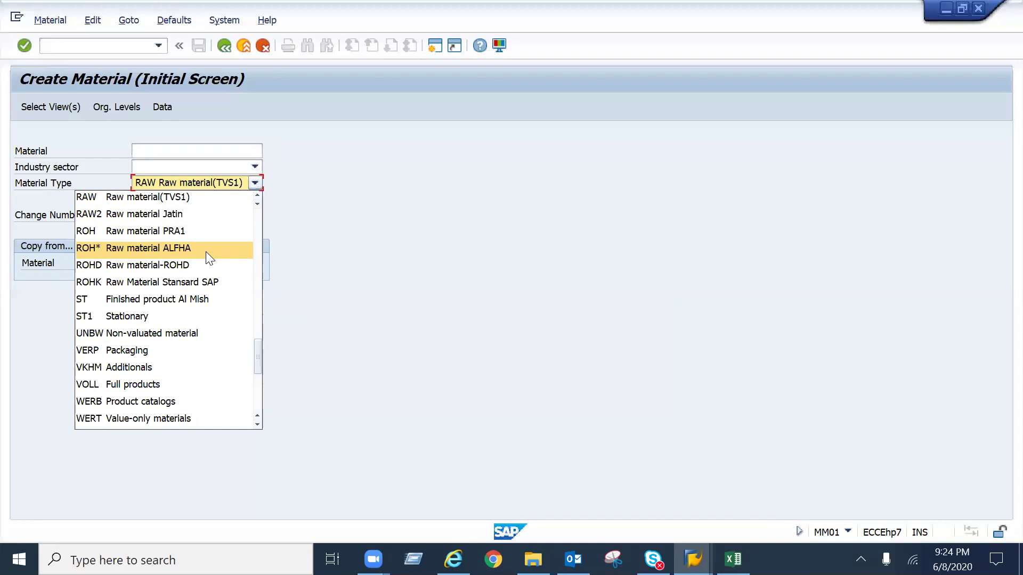
{"action": "left_click", "coordinate": [230, 42]}
{"action": "left_click", "coordinate": [230, 41]}
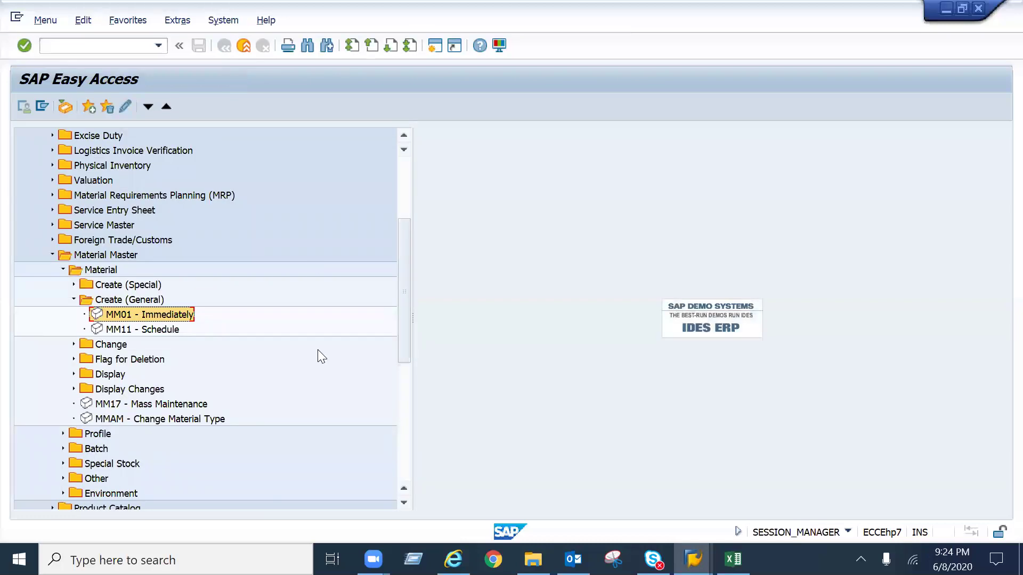
Step: Reopen MMR1 - Raw Material from Create (Special) to compare its initial screen, and go back to the menu
{"action": "left_click", "coordinate": [114, 286]}
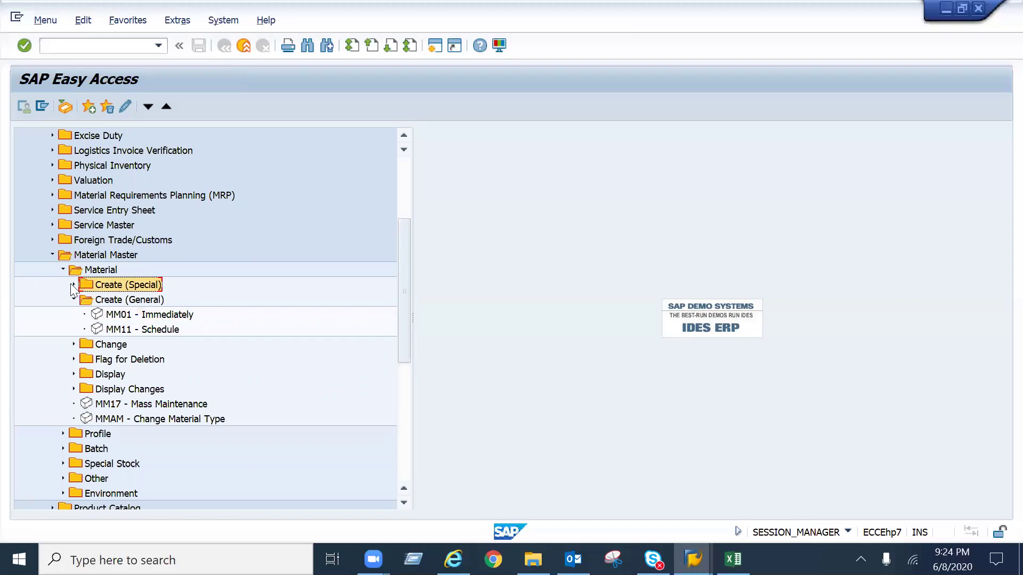
{"action": "left_click", "coordinate": [73, 285]}
{"action": "double_click", "coordinate": [154, 300]}
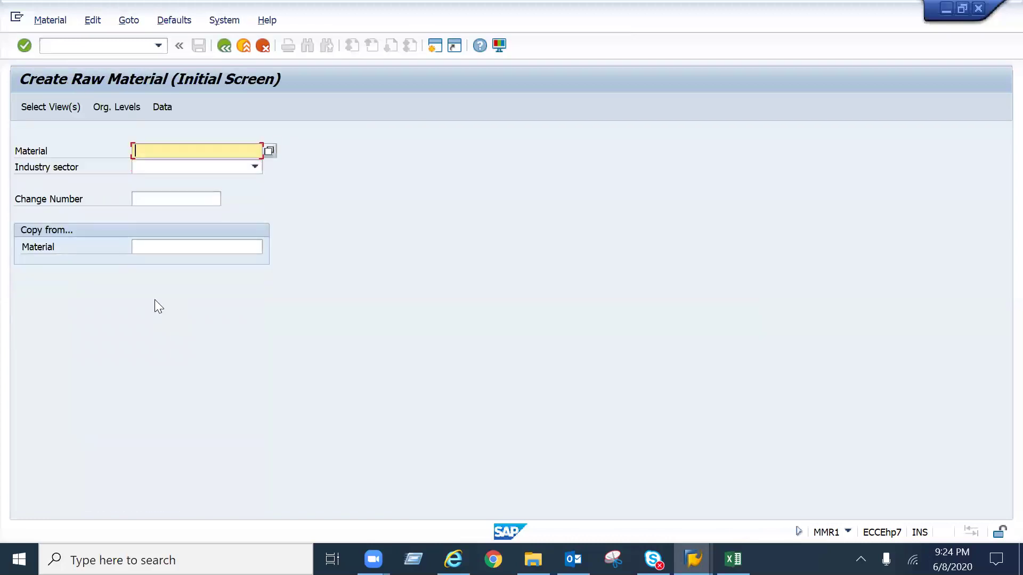
{"action": "key", "text": "super+Tab"}
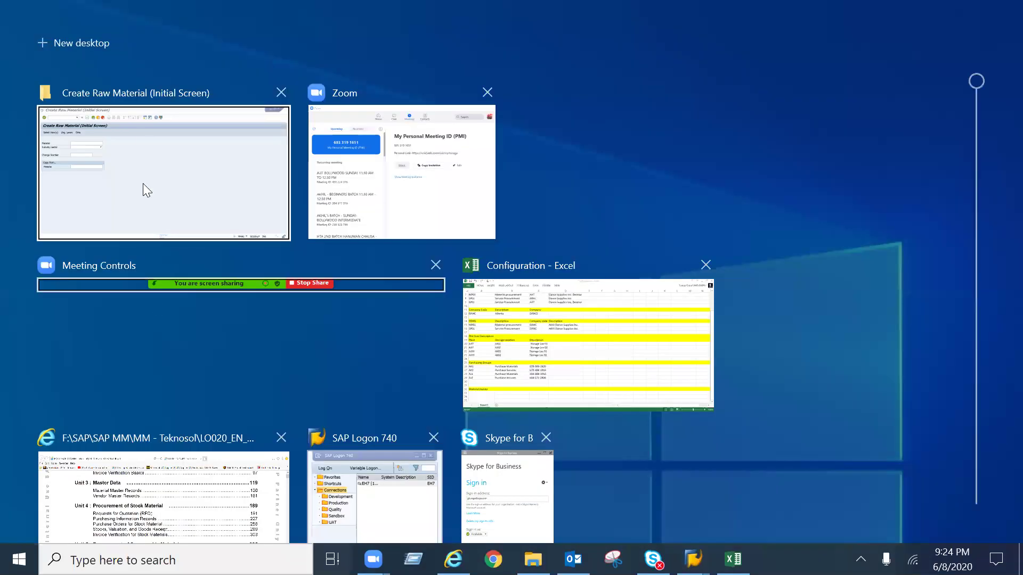
{"action": "left_click", "coordinate": [140, 132]}
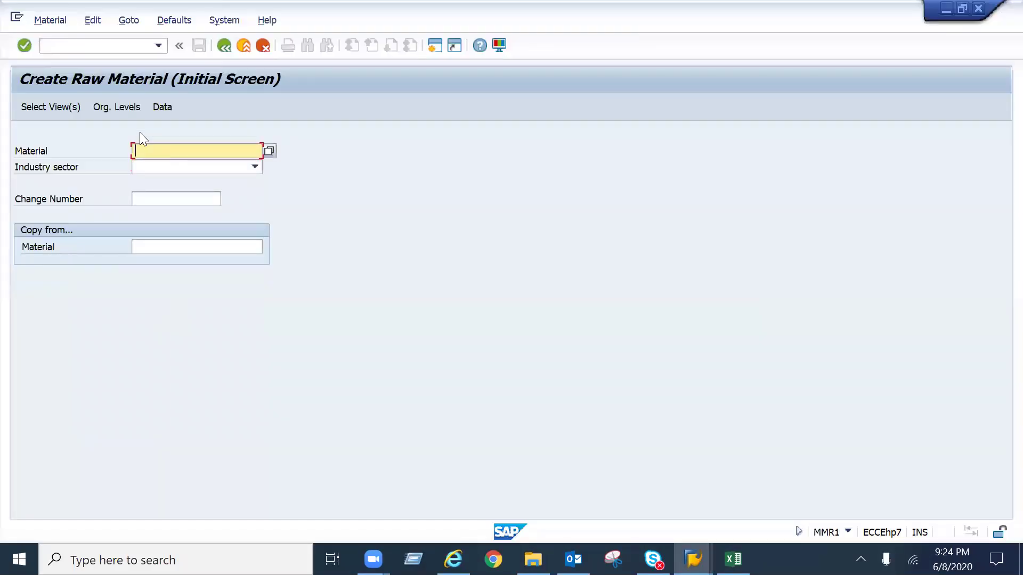
{"action": "left_click", "coordinate": [228, 42]}
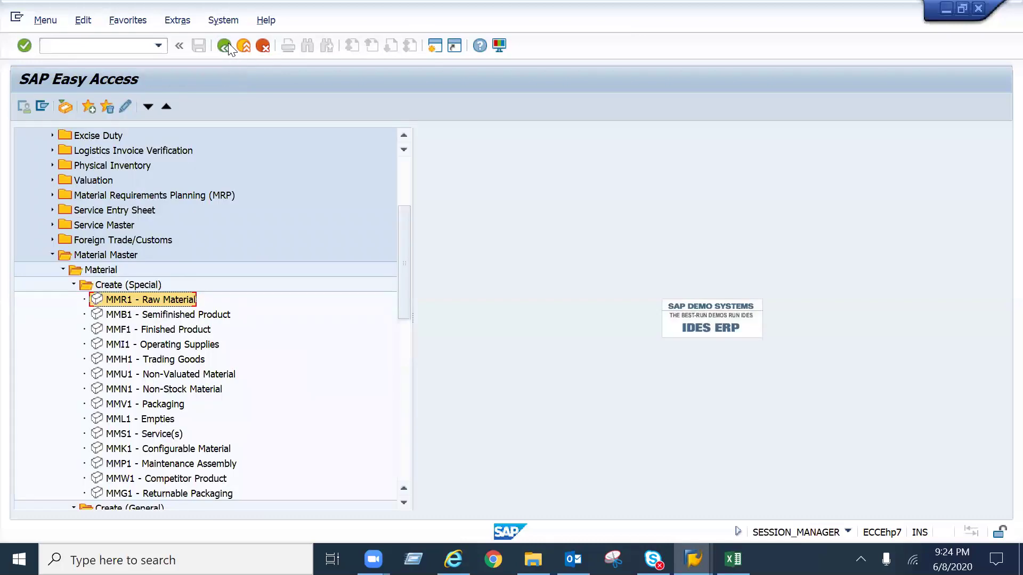
Step: Start MM01 - Immediately under Create (General) and set the material type to ROH Raw material PRA1
{"action": "left_click", "coordinate": [74, 286]}
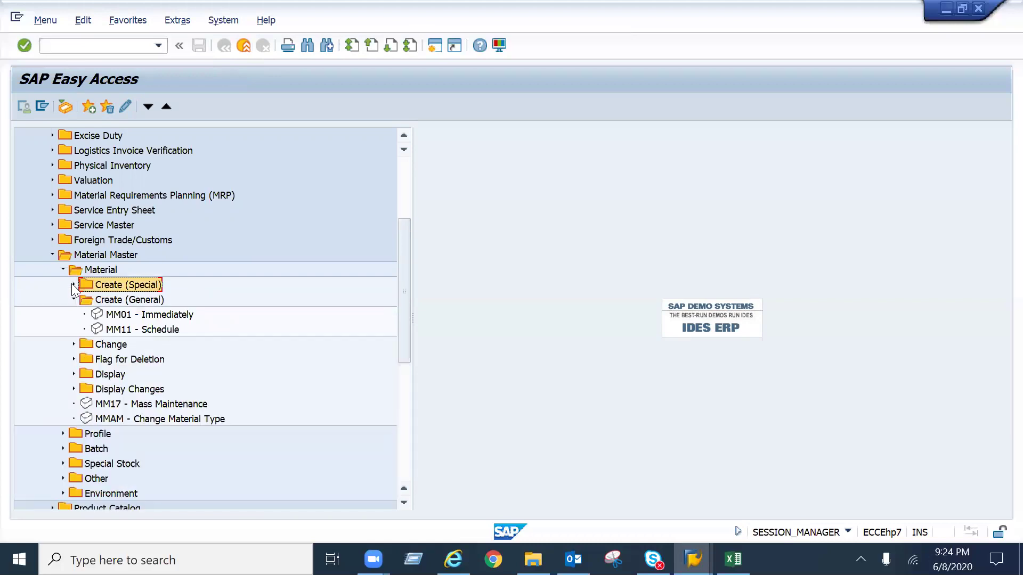
{"action": "double_click", "coordinate": [121, 318]}
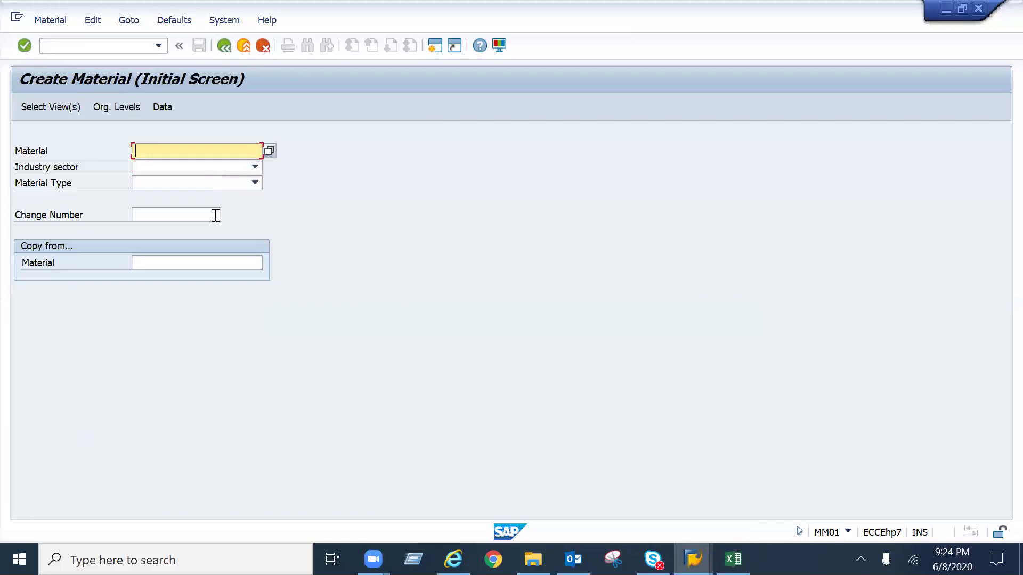
{"action": "left_click", "coordinate": [255, 184]}
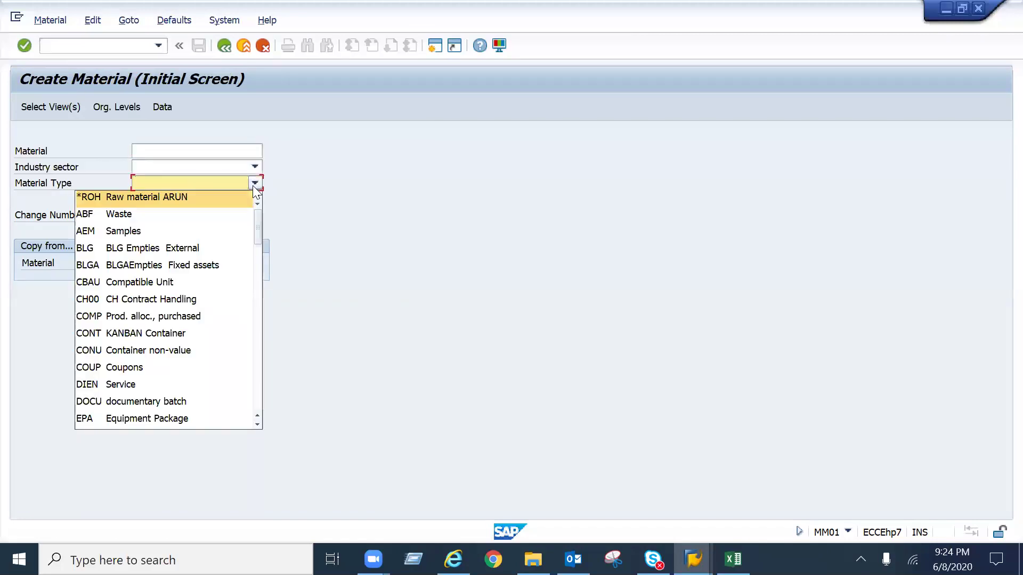
{"action": "type", "text": "roh"}
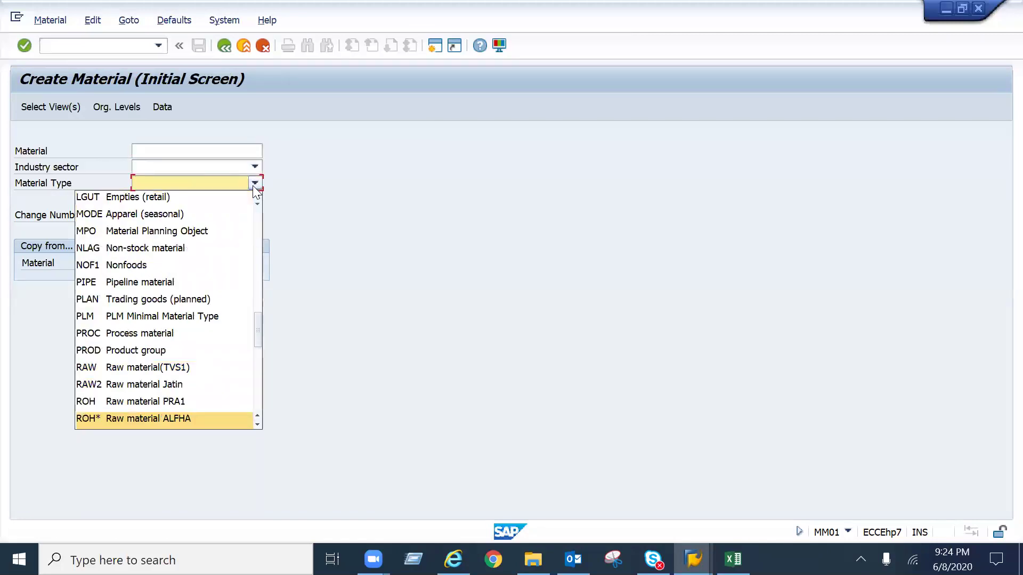
{"action": "left_click", "coordinate": [189, 420]}
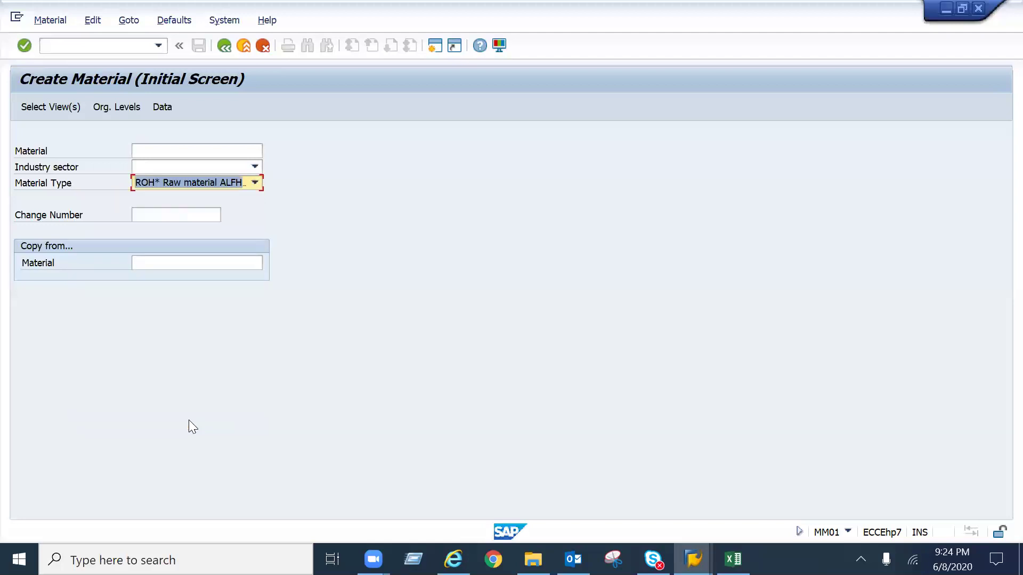
{"action": "key", "text": "Down"}
{"action": "key", "text": "Down"}
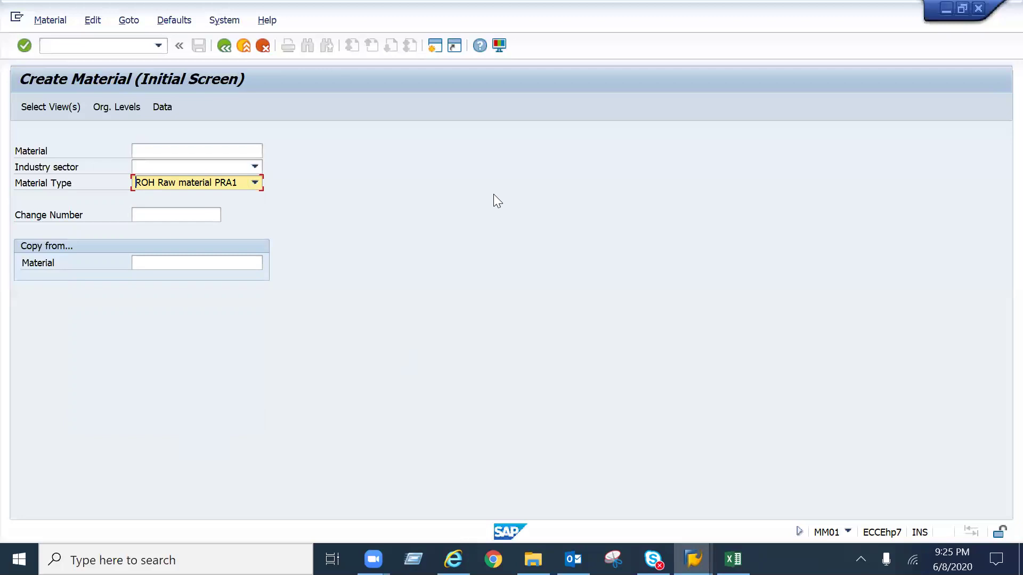
Step: Set the industry sector to M Mechanical Engineering and place the cursor in the empty Material field
{"action": "left_click", "coordinate": [255, 168]}
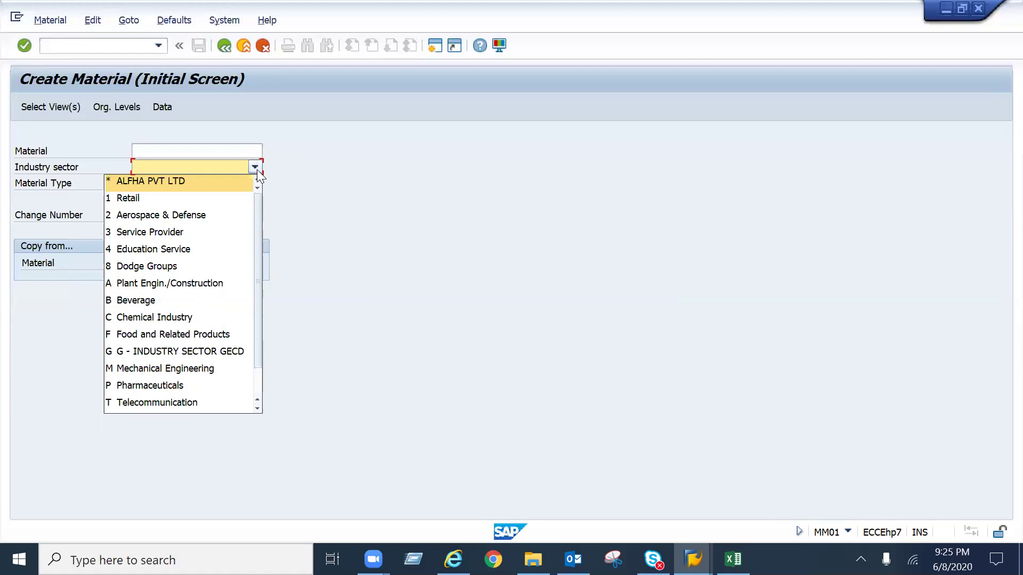
{"action": "left_click", "coordinate": [213, 368]}
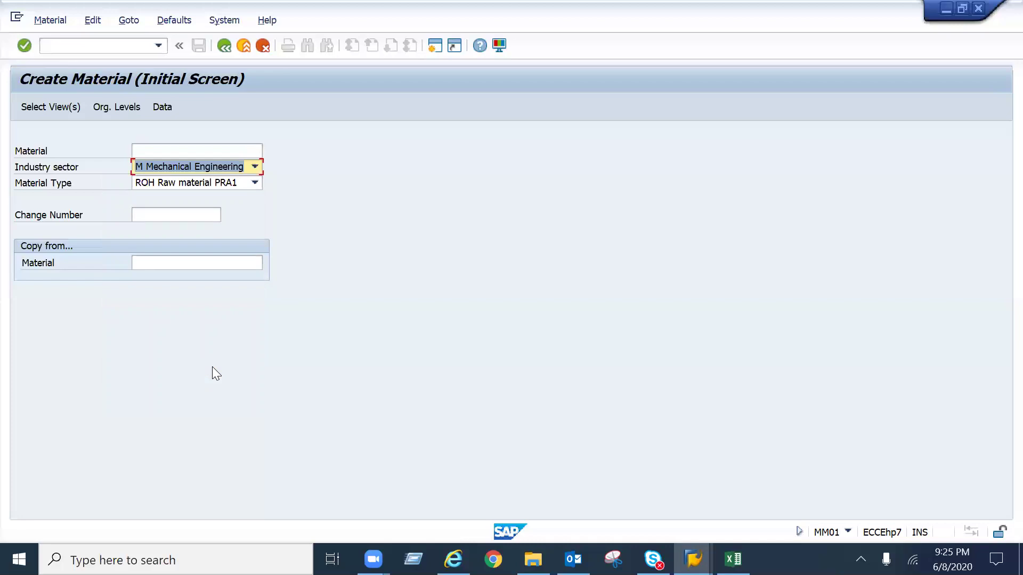
{"action": "left_click", "coordinate": [233, 148]}
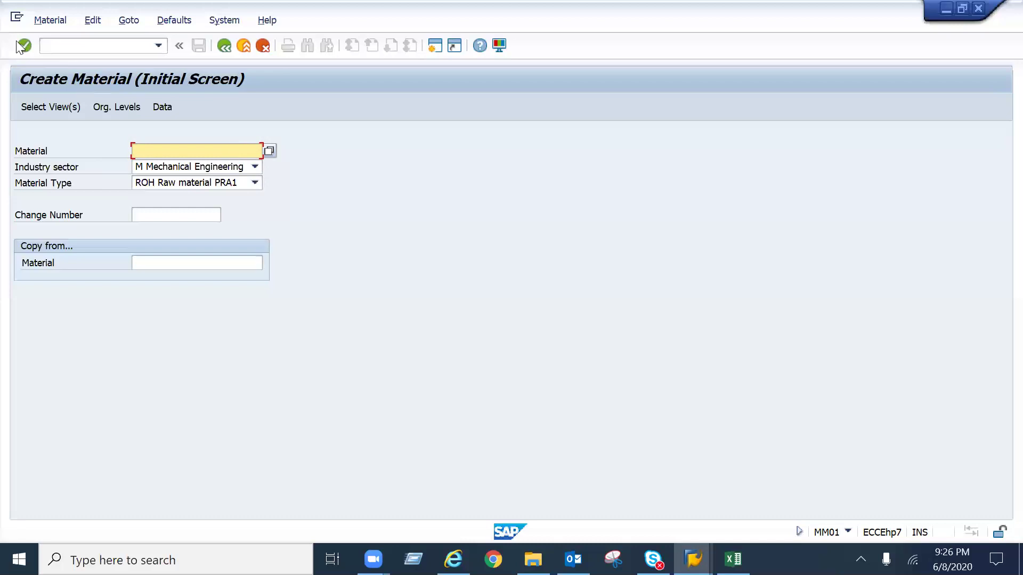
Step: Open the view selection and mark Basic Data 1, Basic Data 2, Sales Org. Data 1, Sales Org. Data 2 and Sales: General/Plant Data
{"action": "left_click", "coordinate": [48, 106]}
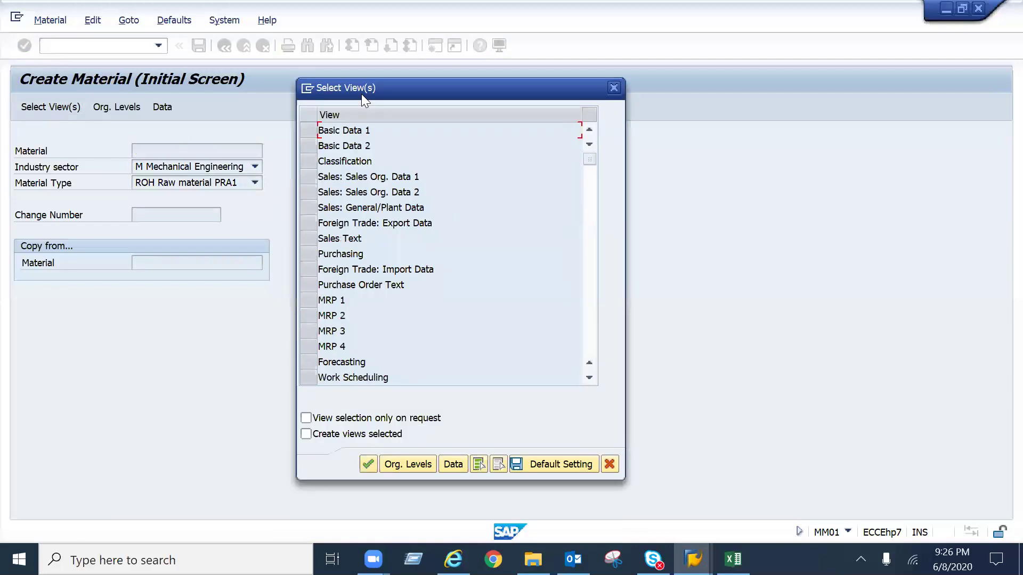
{"action": "left_click", "coordinate": [311, 134]}
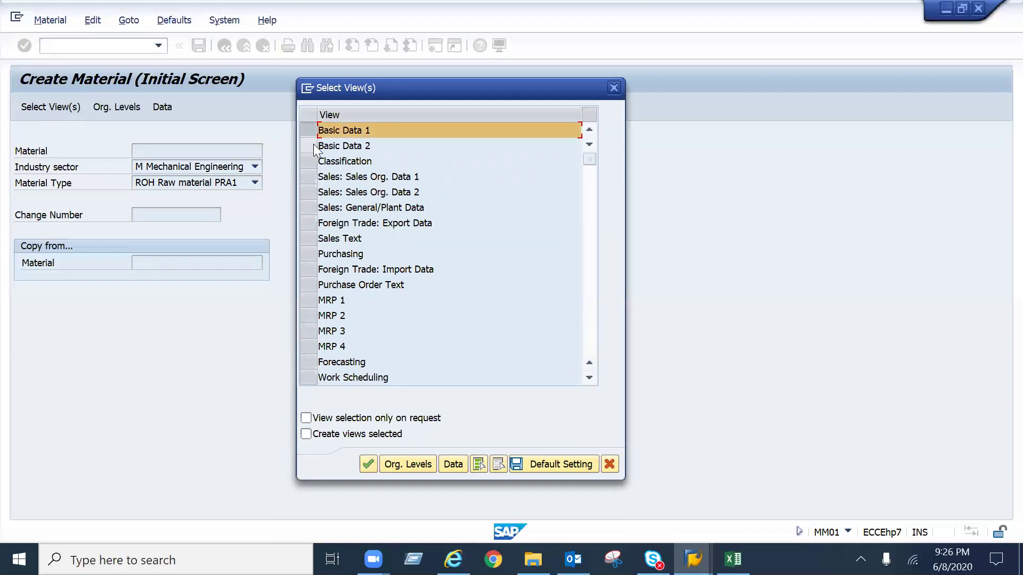
{"action": "left_click", "coordinate": [314, 144]}
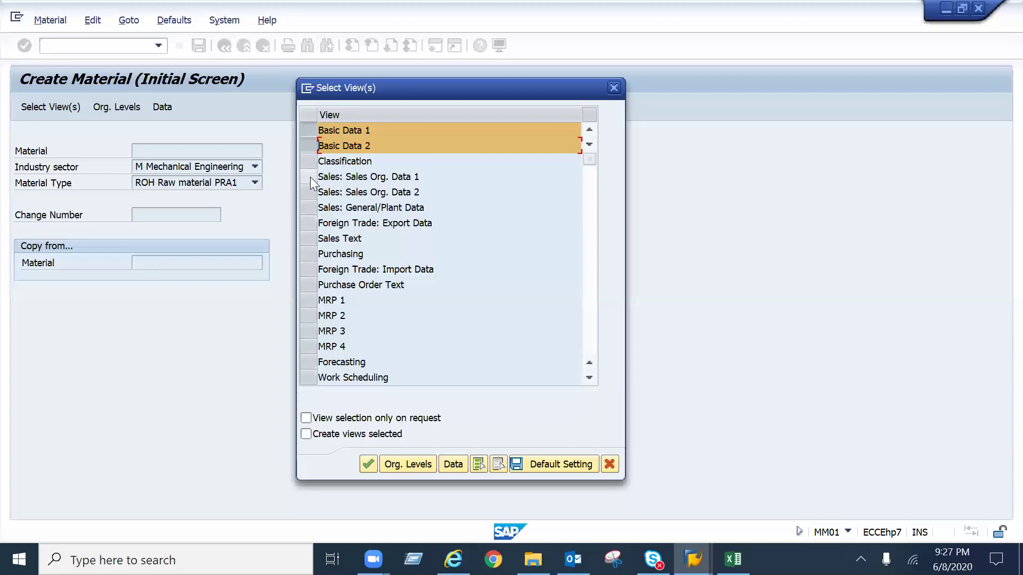
{"action": "left_click", "coordinate": [312, 178]}
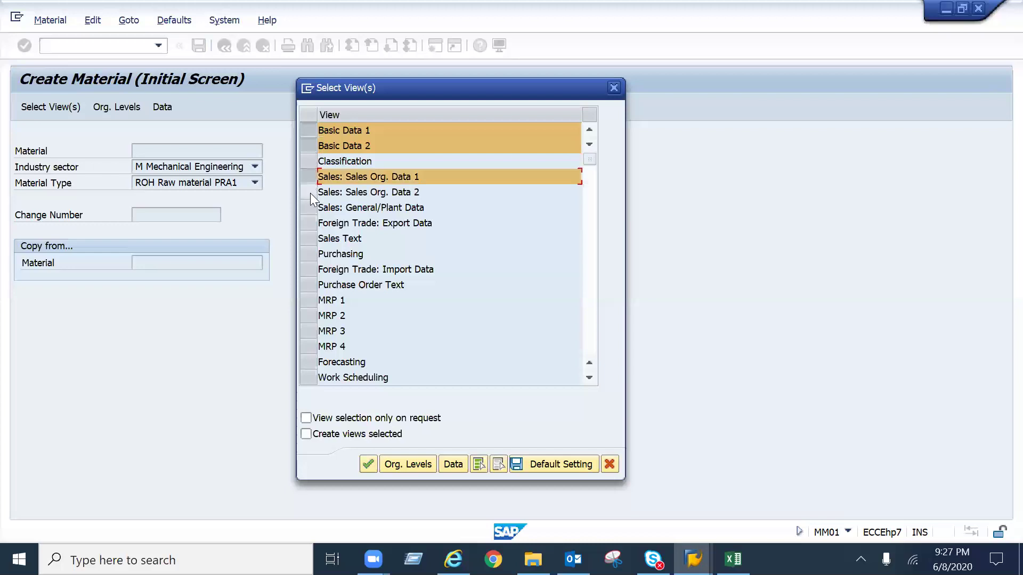
{"action": "left_click", "coordinate": [310, 193]}
{"action": "left_click", "coordinate": [310, 205]}
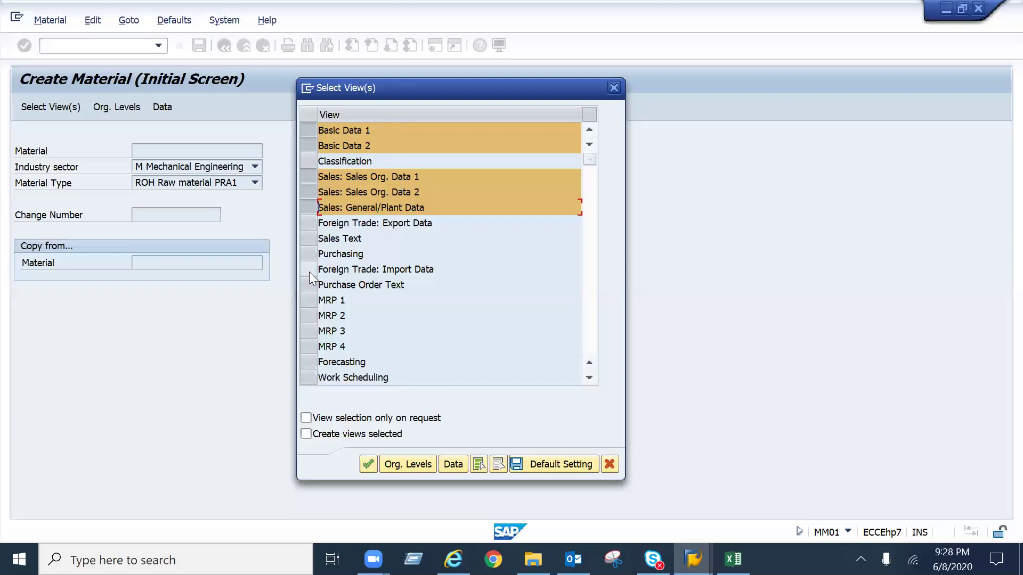
Step: Add the Purchasing, Purchase Order Text, MRP 1 and MRP 2 views to the selection
{"action": "left_click", "coordinate": [309, 254]}
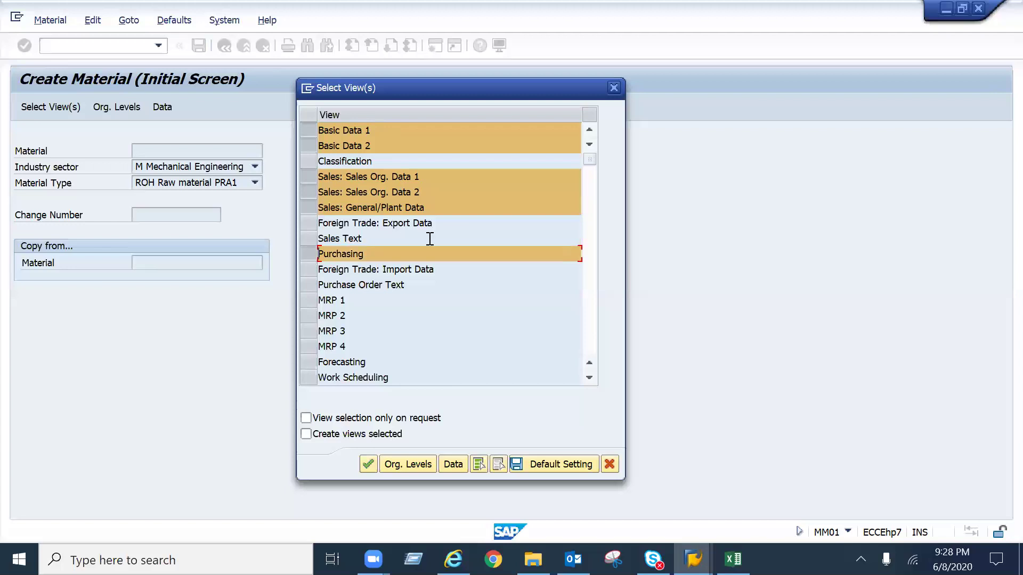
{"action": "left_click", "coordinate": [311, 286]}
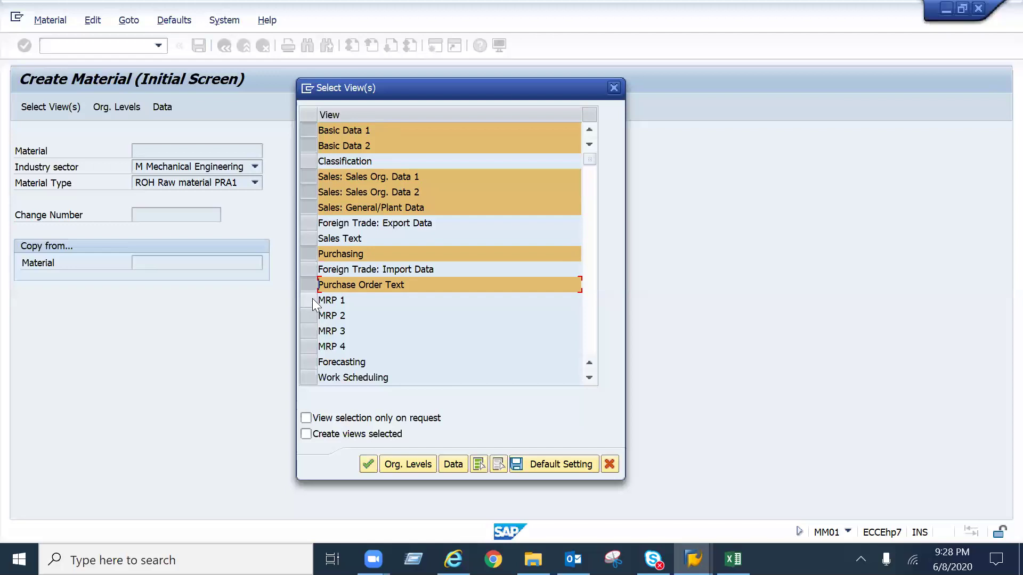
{"action": "left_click", "coordinate": [311, 301]}
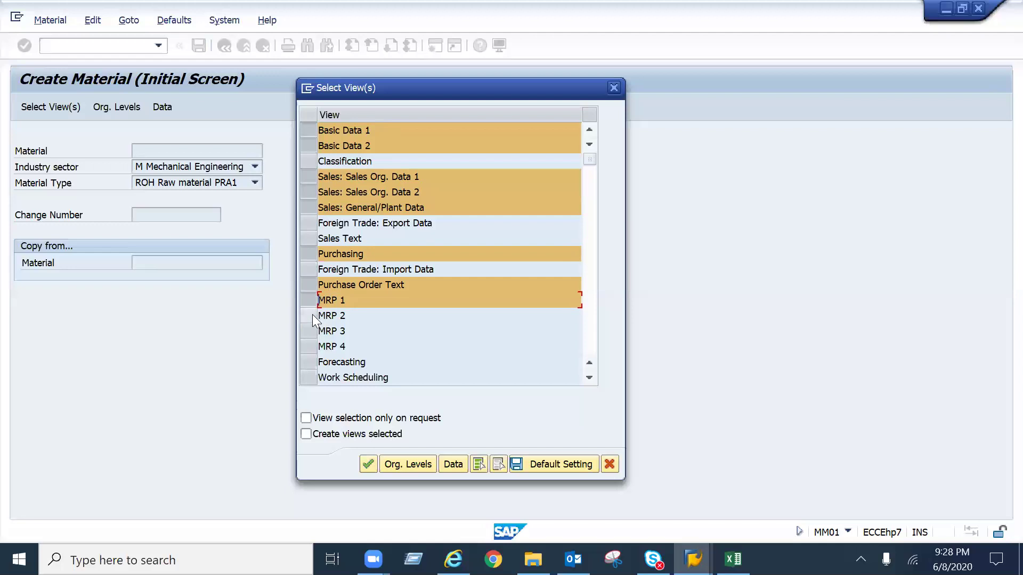
{"action": "left_click", "coordinate": [312, 316]}
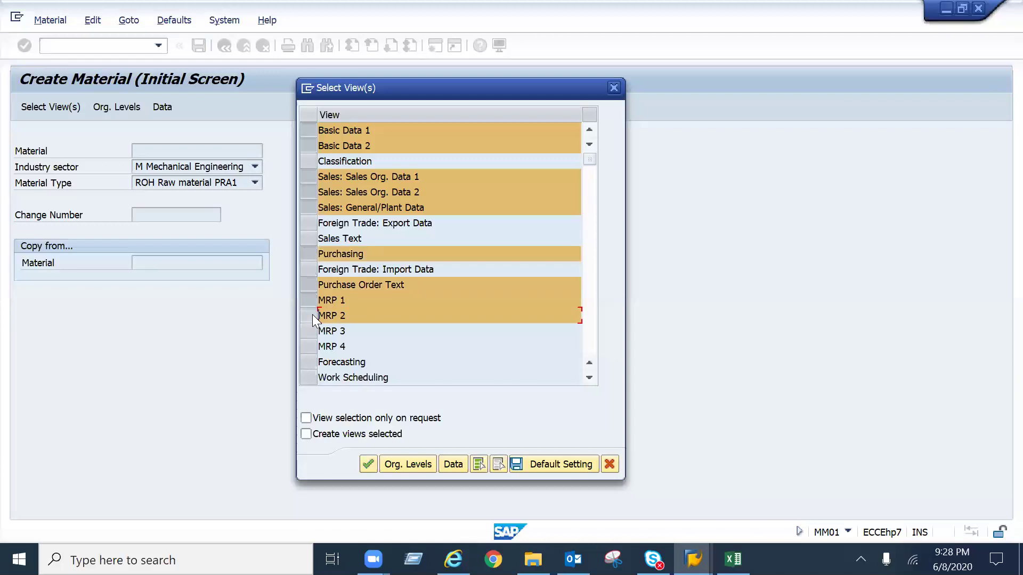
Step: Add General Plant Data / Storage 1 and 2, Quality Management, Accounting 1 and Accounting 2, and confirm the view selection
{"action": "left_click", "coordinate": [589, 345]}
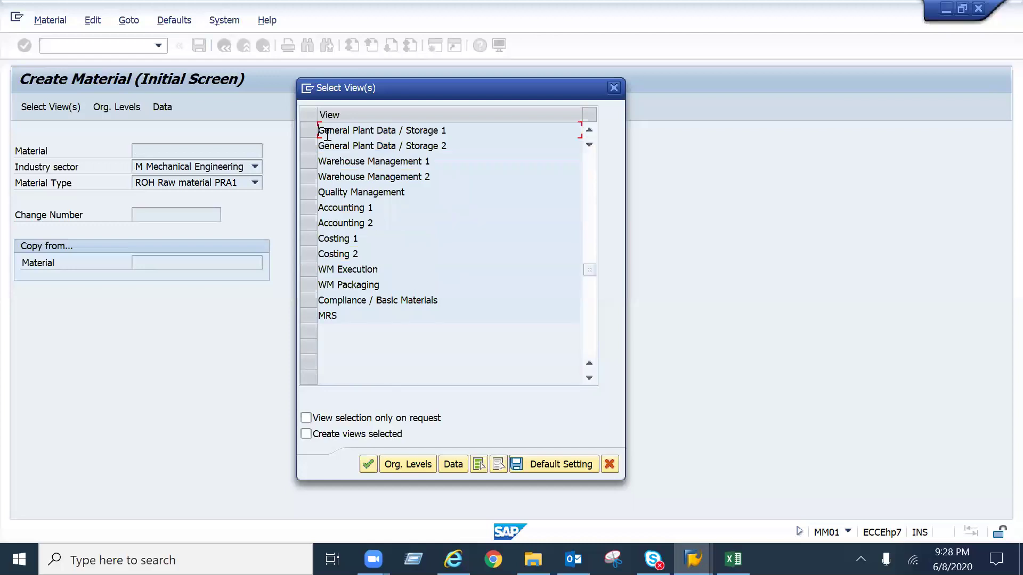
{"action": "left_click", "coordinate": [310, 131]}
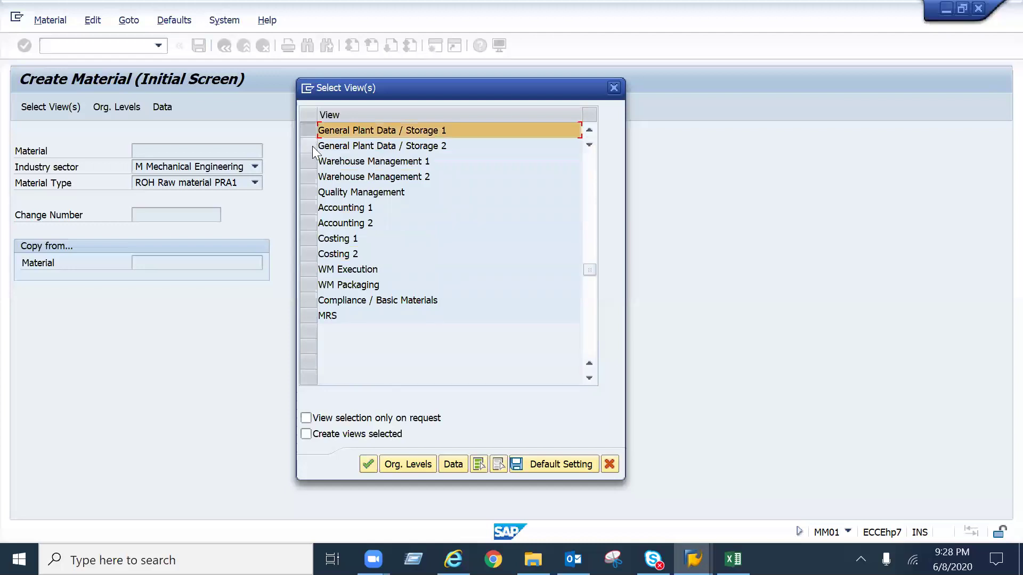
{"action": "left_click", "coordinate": [312, 146]}
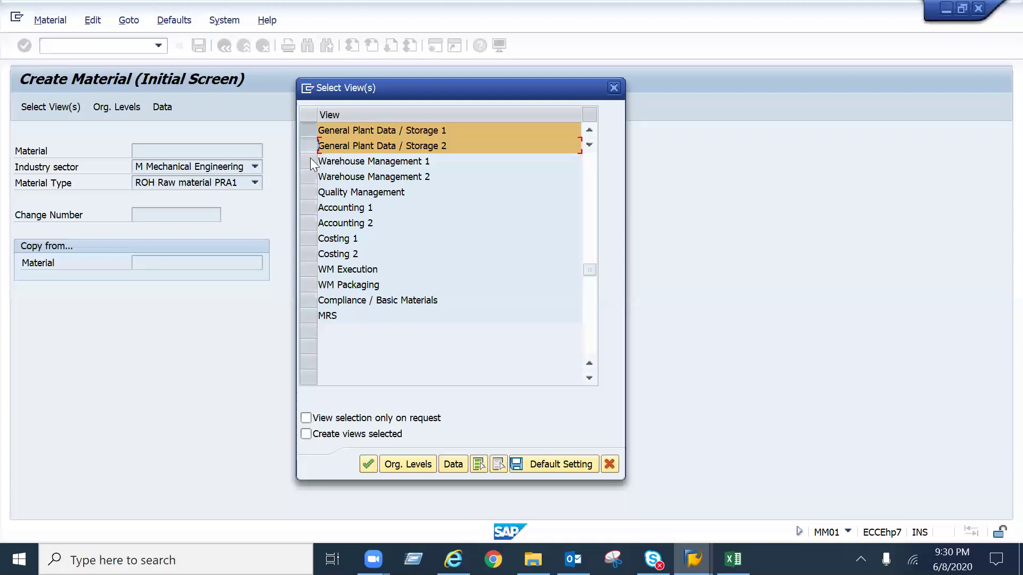
{"action": "left_click", "coordinate": [312, 194]}
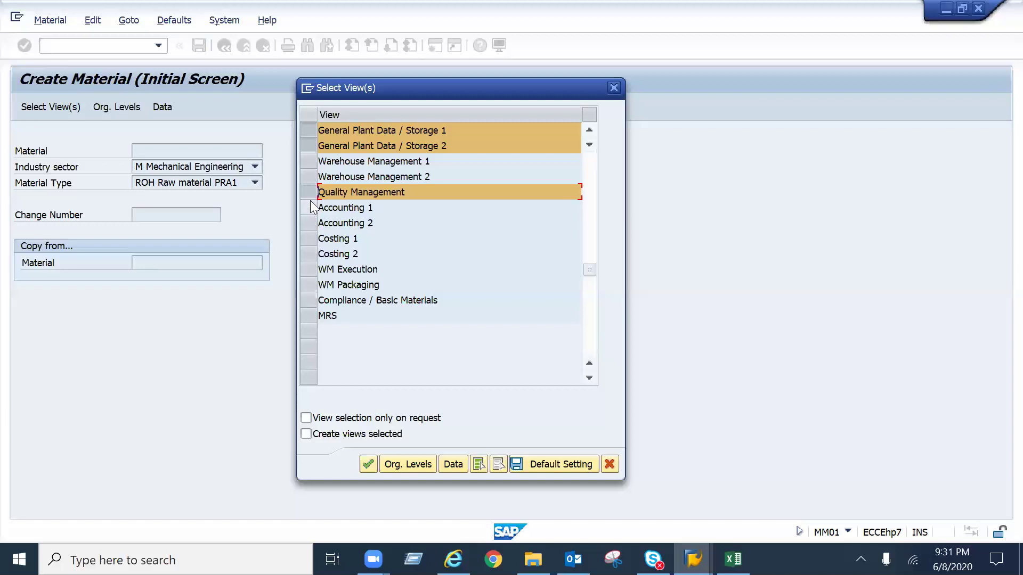
{"action": "left_click", "coordinate": [312, 208]}
{"action": "left_click", "coordinate": [311, 213]}
{"action": "left_click", "coordinate": [313, 213]}
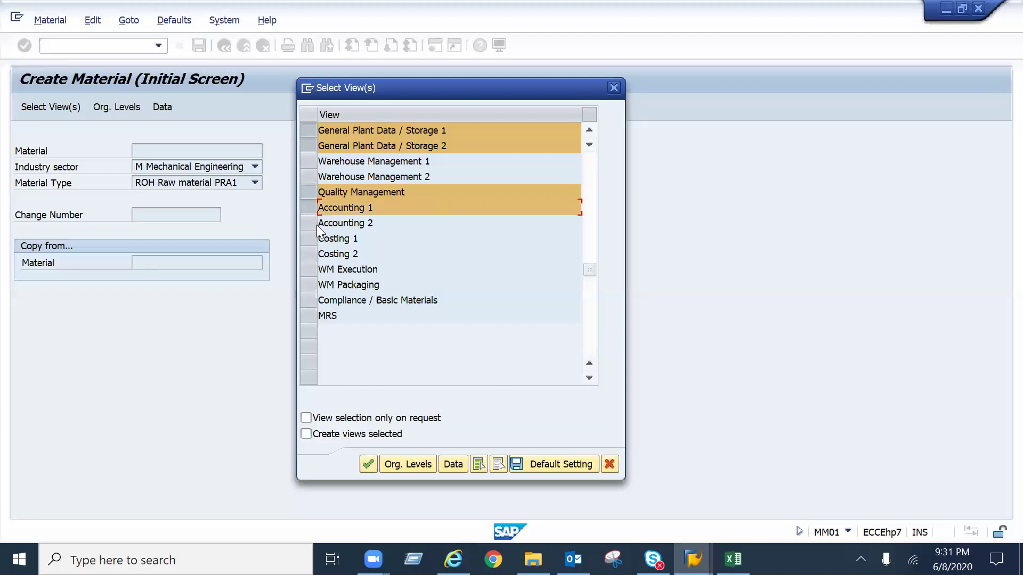
{"action": "left_click", "coordinate": [318, 228]}
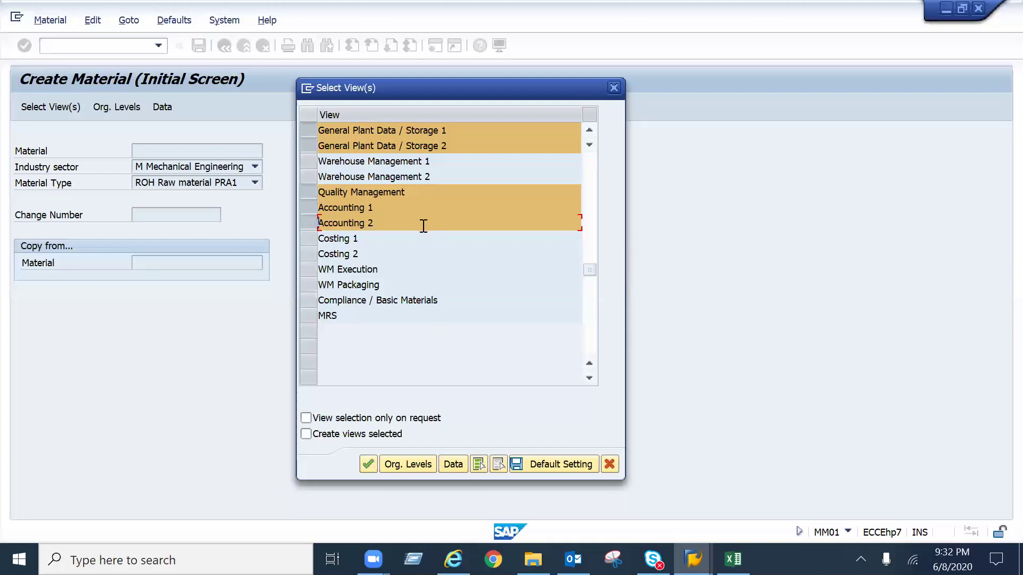
{"action": "left_click", "coordinate": [366, 464]}
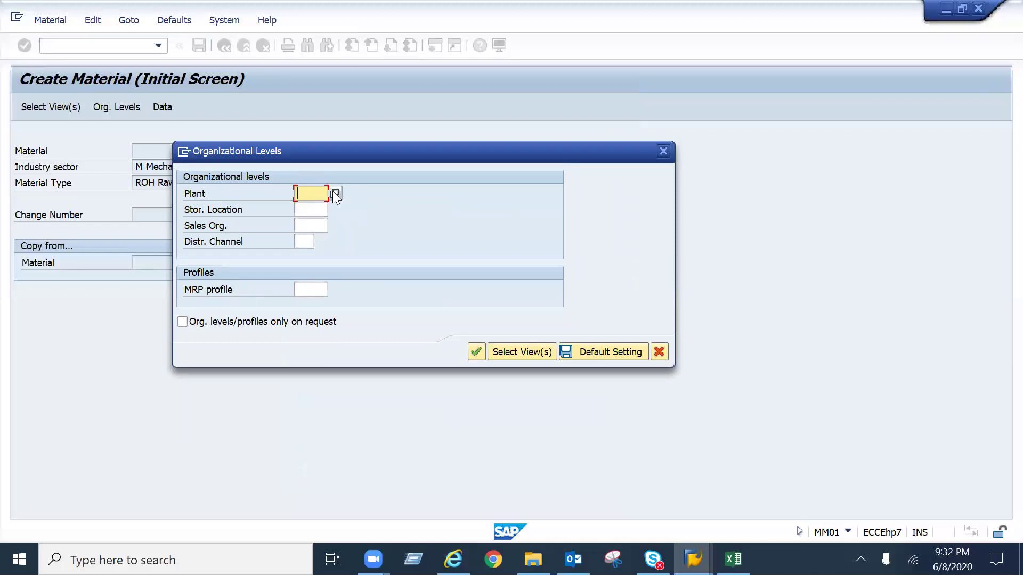
Step: Set the organizational levels to plant AKHI and storage location AK01, leave sales organization and distribution channel empty, and continue
{"action": "type", "text": "AKHI"}
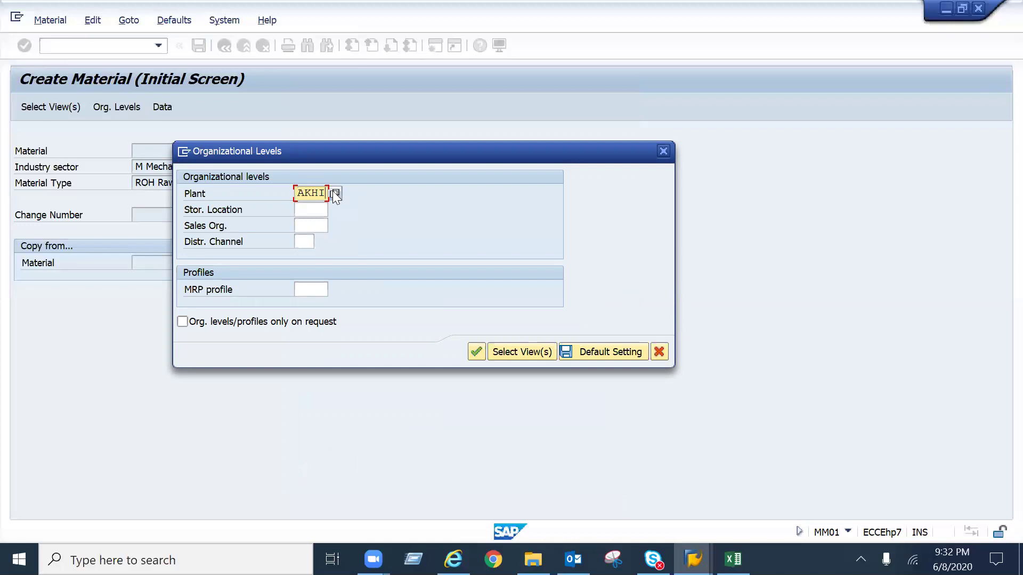
{"action": "left_click", "coordinate": [319, 209]}
{"action": "type", "text": "AK"}
{"action": "left_click", "coordinate": [309, 223]}
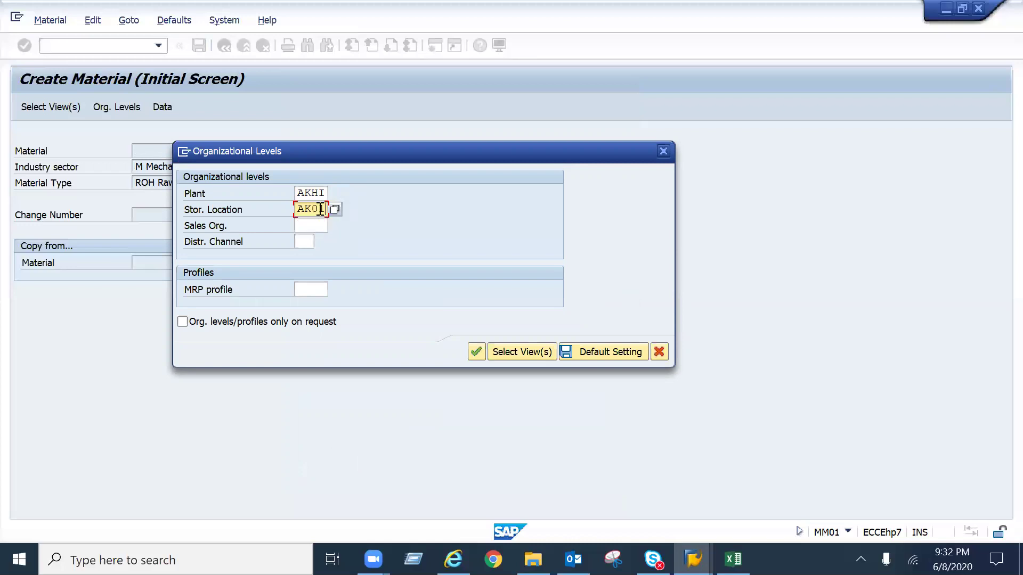
{"action": "key", "text": "Tab"}
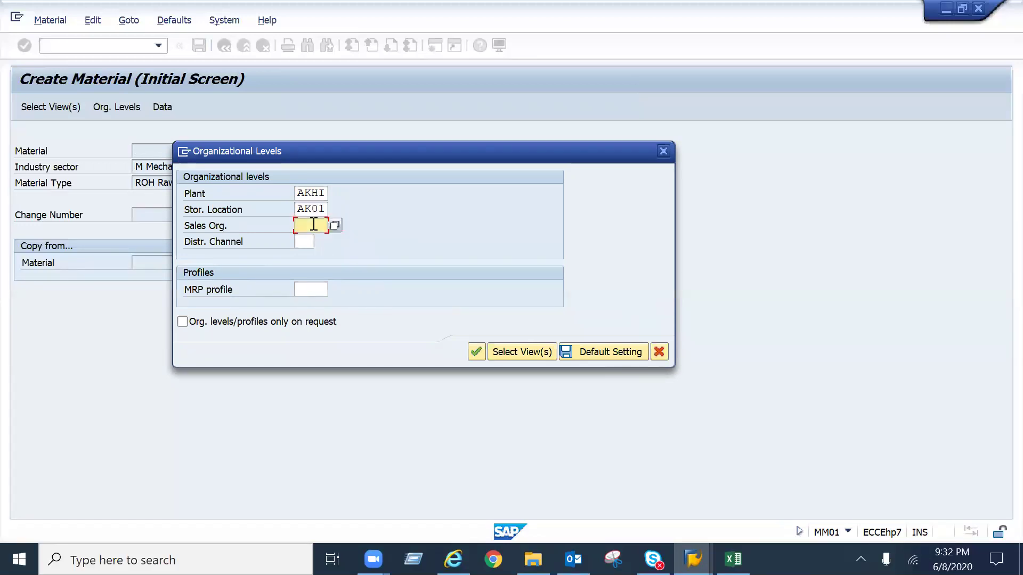
{"action": "left_click", "coordinate": [301, 240]}
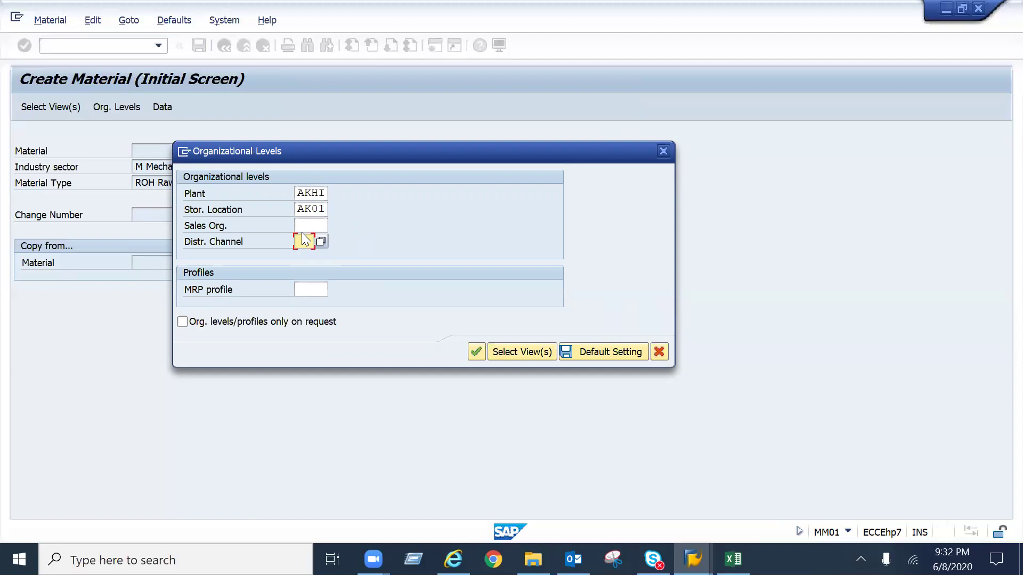
{"action": "left_click", "coordinate": [479, 357]}
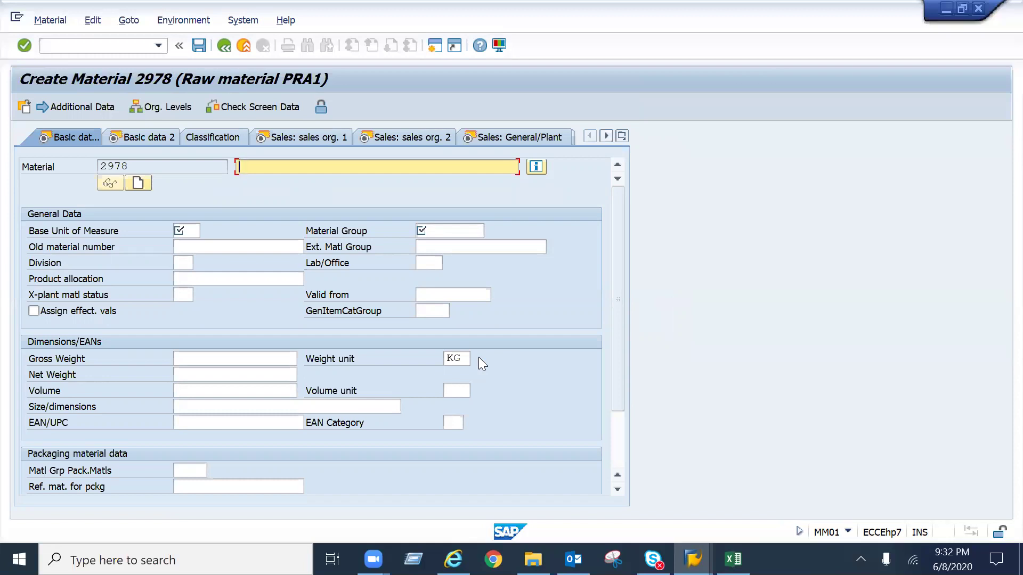
Step: Enter the material description "Engine volve" and set the base unit of measure to EA
{"action": "type", "text": "E"}
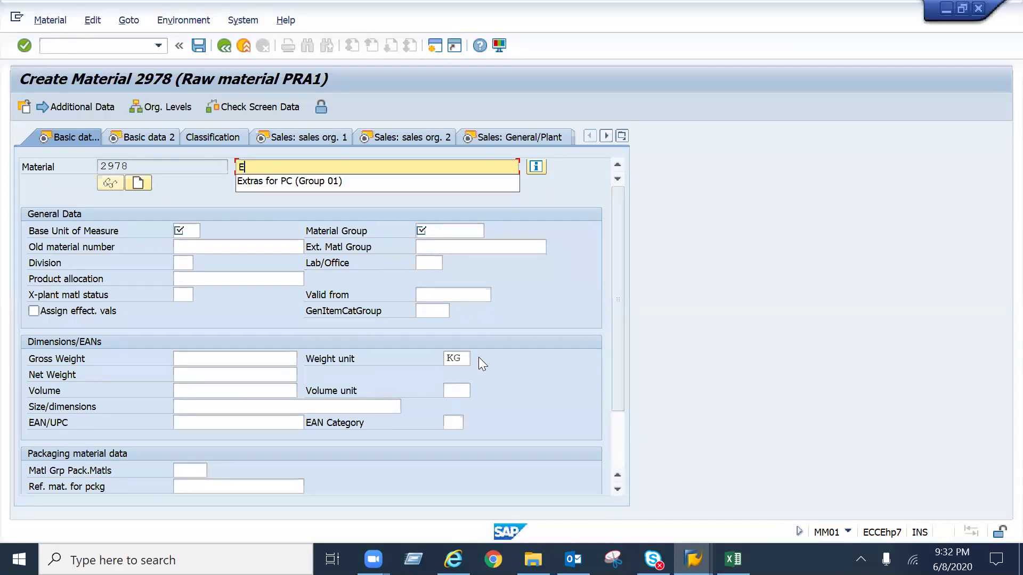
{"action": "type", "text": "ngine"}
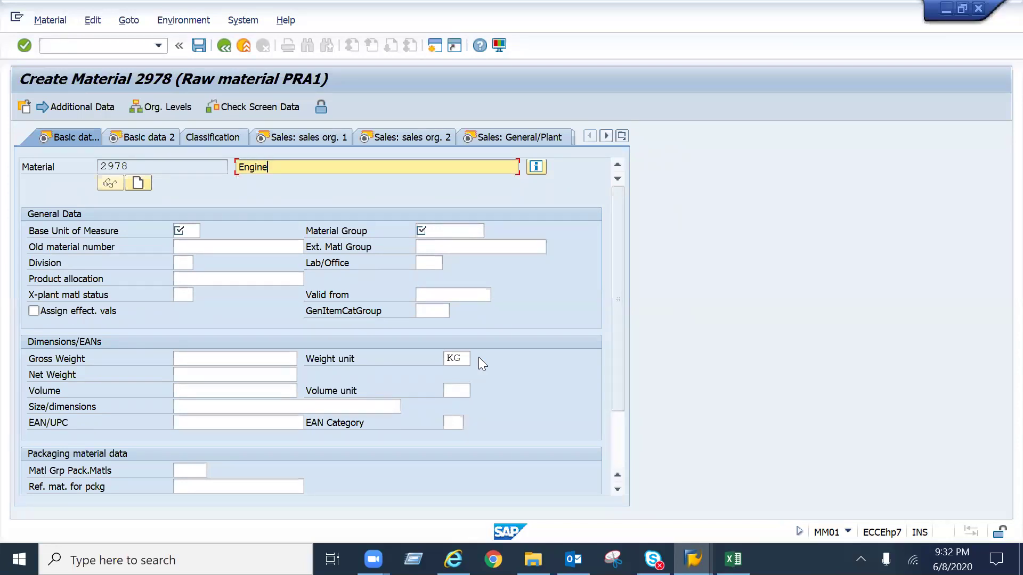
{"action": "type", "text": " volve"}
{"action": "key", "text": "Tab"}
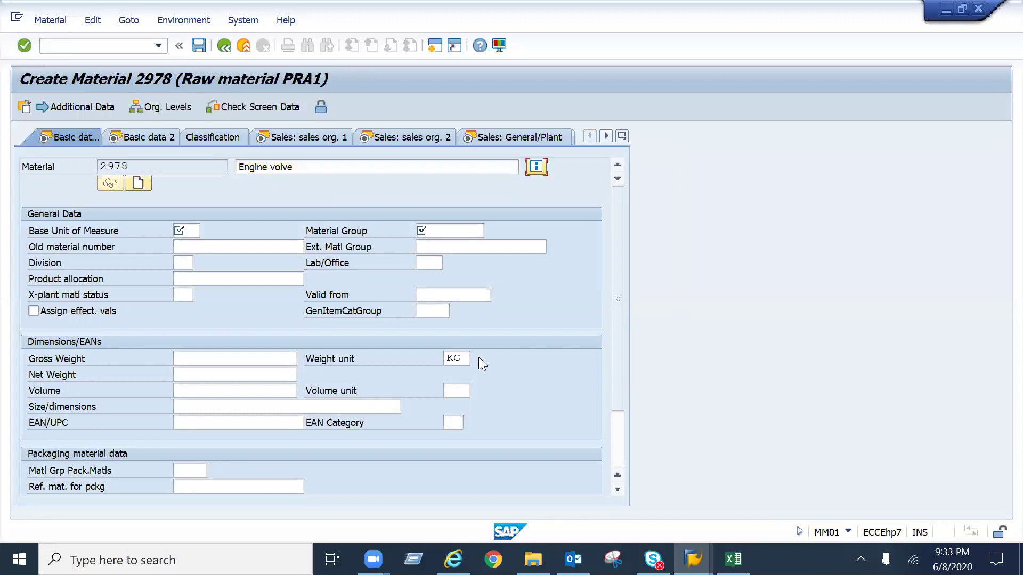
{"action": "key", "text": "Tab"}
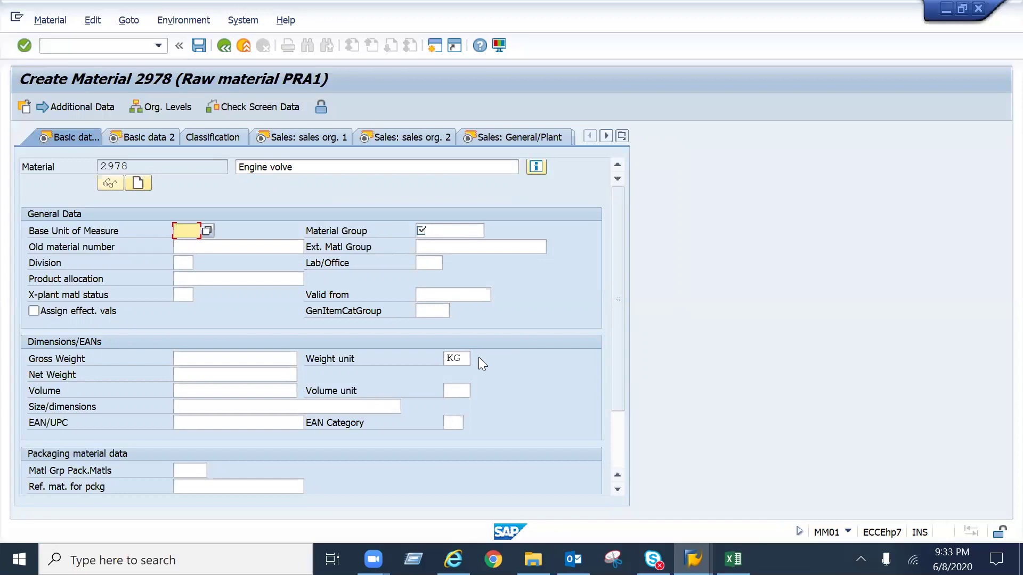
{"action": "type", "text": "EA"}
{"action": "left_click", "coordinate": [272, 230]}
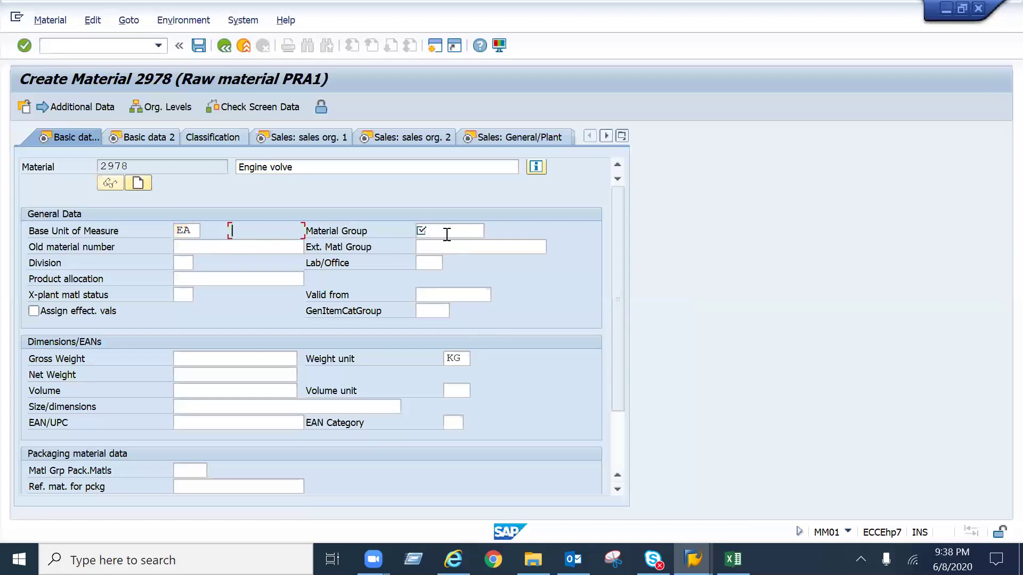
Step: Search the Material Group values for the description *engine* and close the value help
{"action": "left_click", "coordinate": [447, 230]}
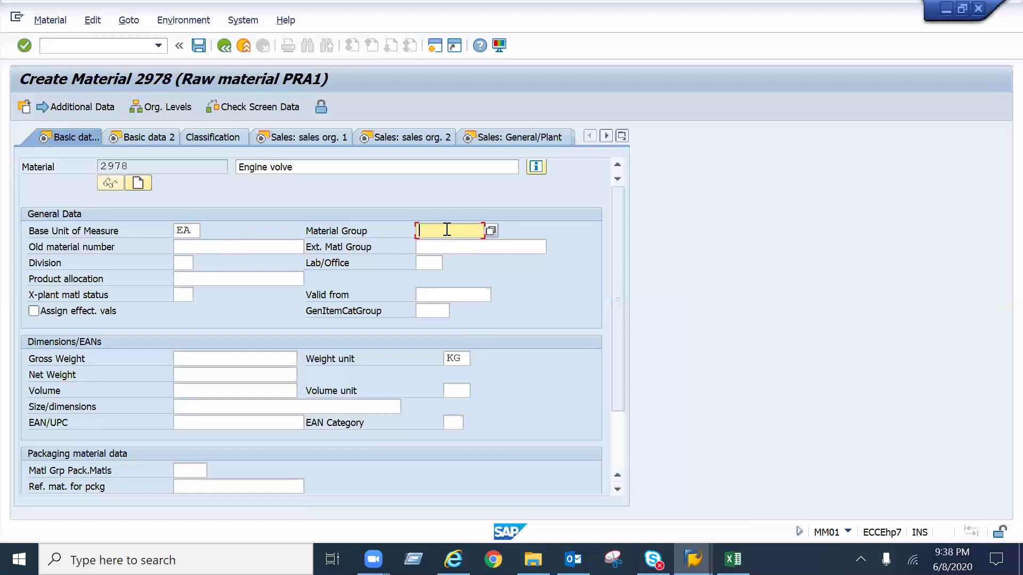
{"action": "left_click", "coordinate": [491, 231]}
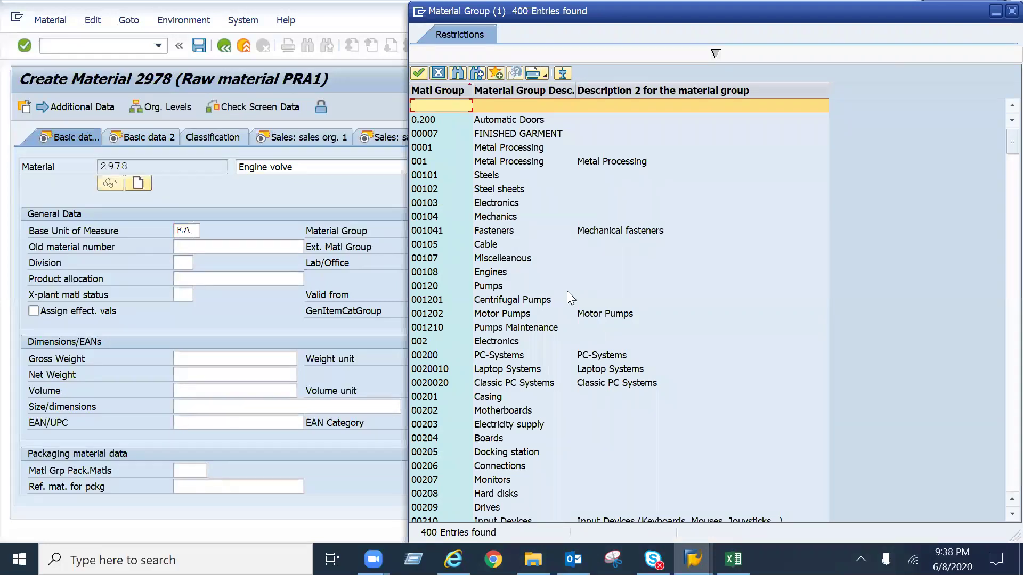
{"action": "left_click", "coordinate": [631, 54]}
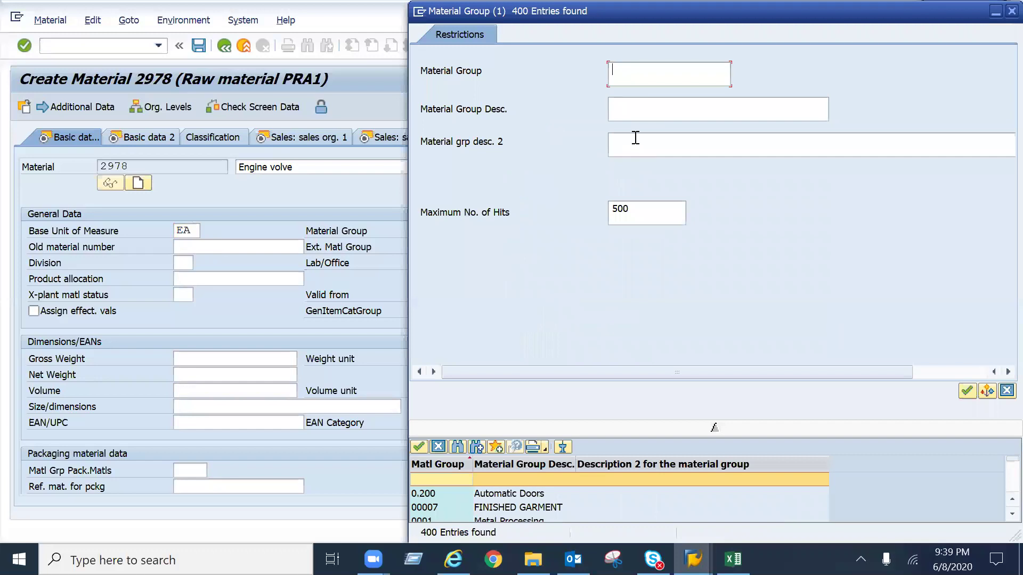
{"action": "left_click", "coordinate": [634, 115]}
{"action": "type", "text": "*engine*"}
{"action": "key", "text": "Return"}
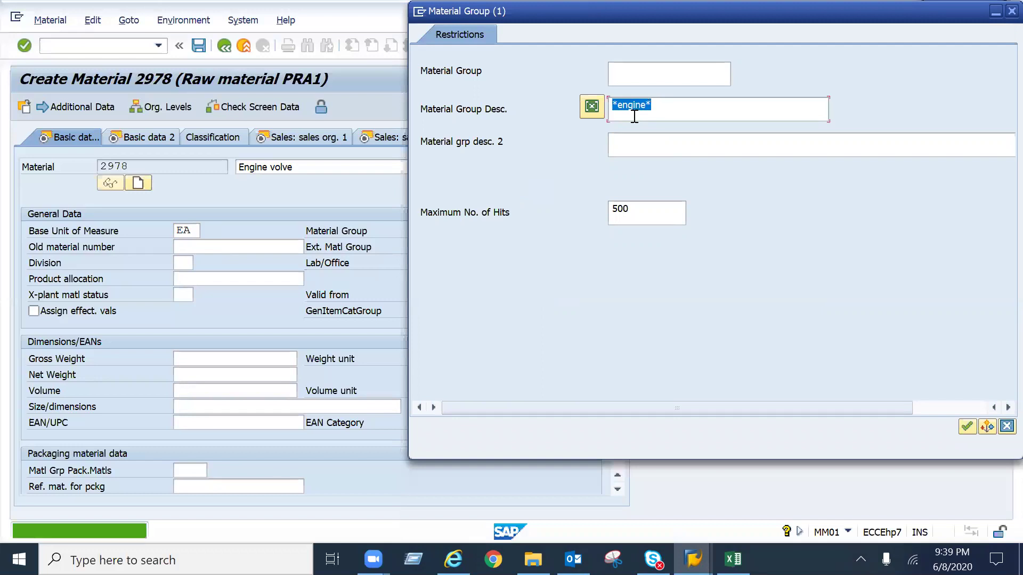
{"action": "left_click", "coordinate": [660, 207]}
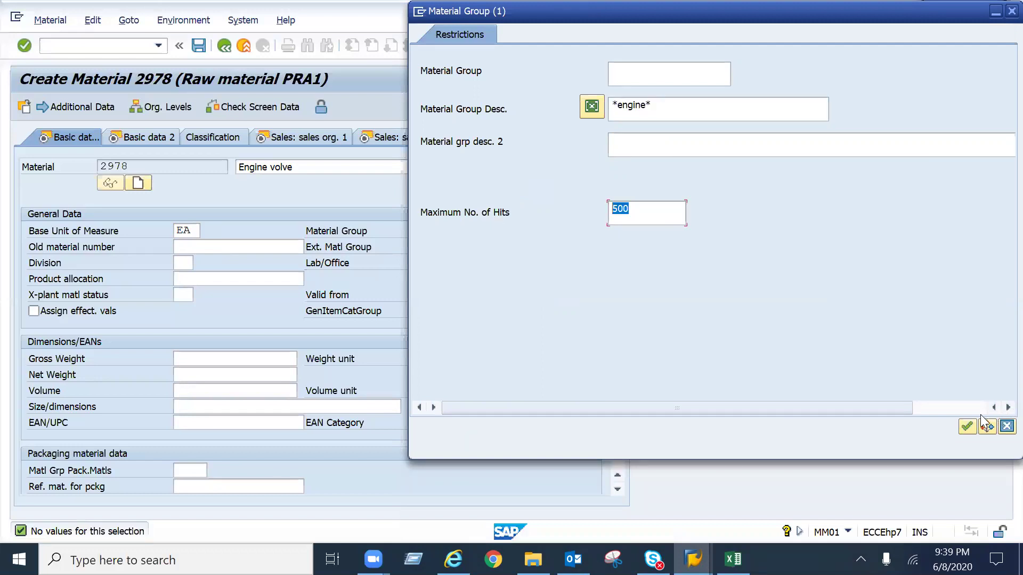
{"action": "left_click", "coordinate": [1006, 426]}
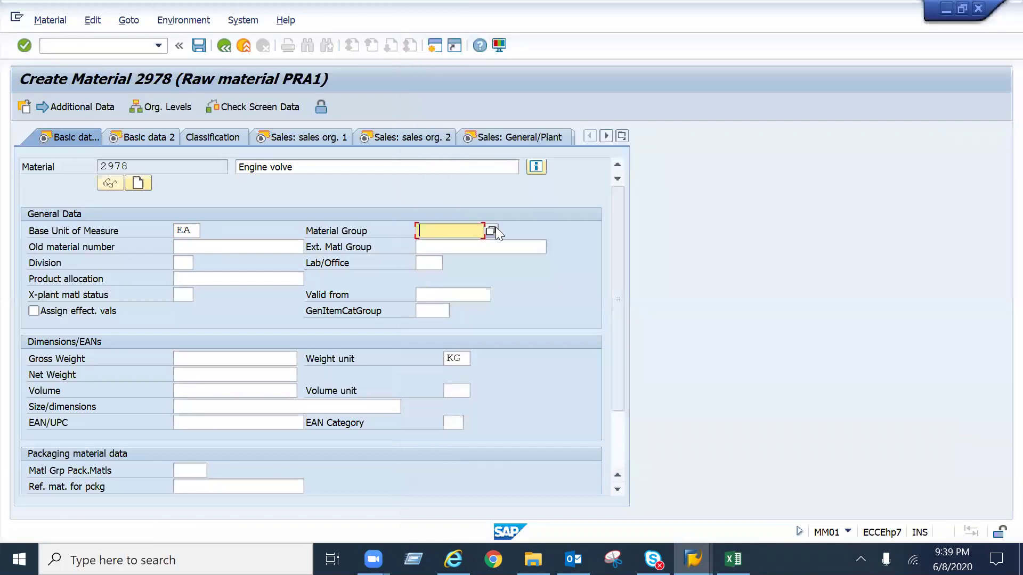
Step: Reopen the Material Group value help, clear the maximum number of hits, and list the material groups without restrictions
{"action": "left_click", "coordinate": [493, 231]}
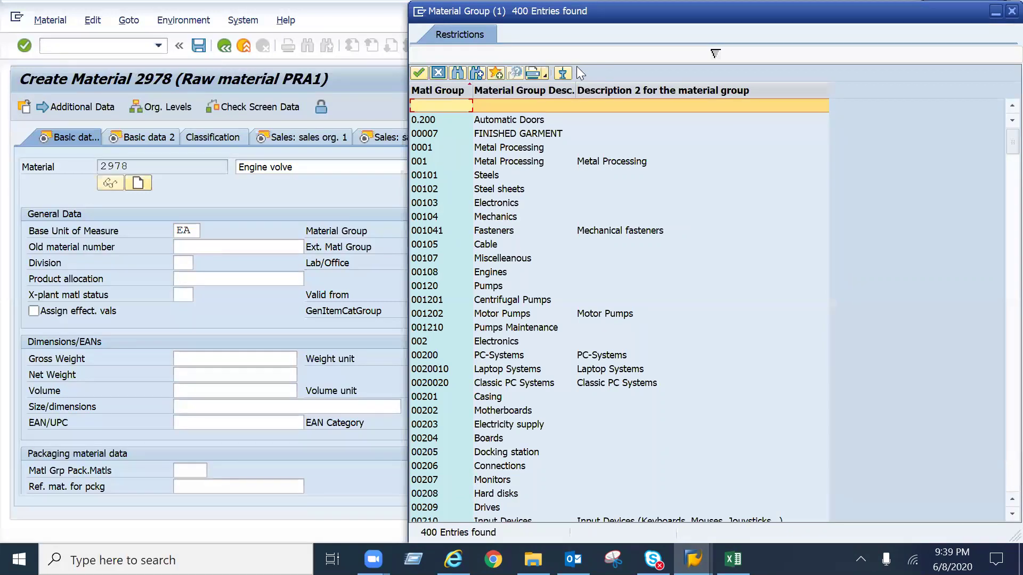
{"action": "left_click", "coordinate": [577, 57]}
{"action": "left_click", "coordinate": [659, 211]}
{"action": "key", "text": "Delete"}
{"action": "key", "text": "Tab"}
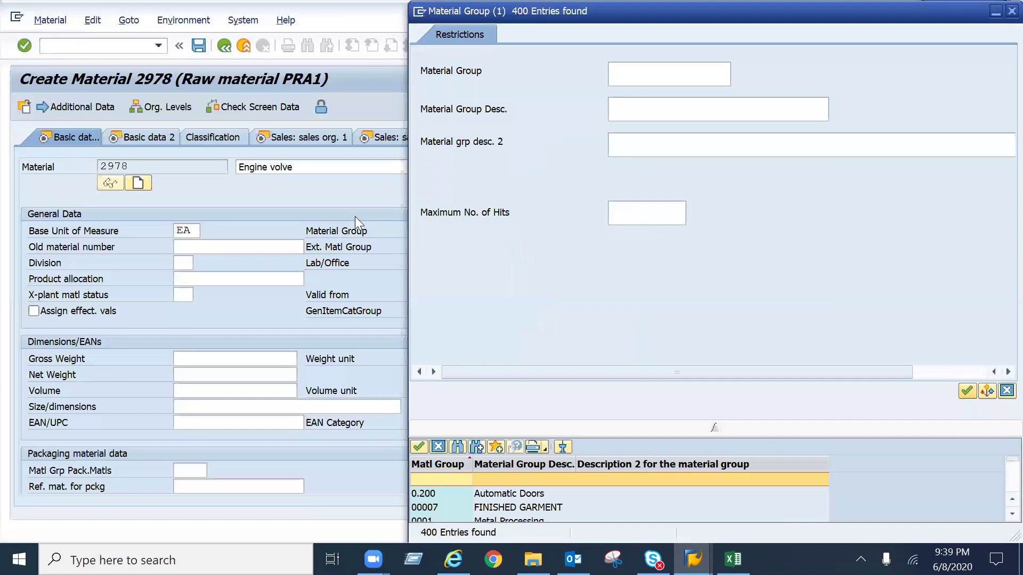
{"action": "key", "text": "Return"}
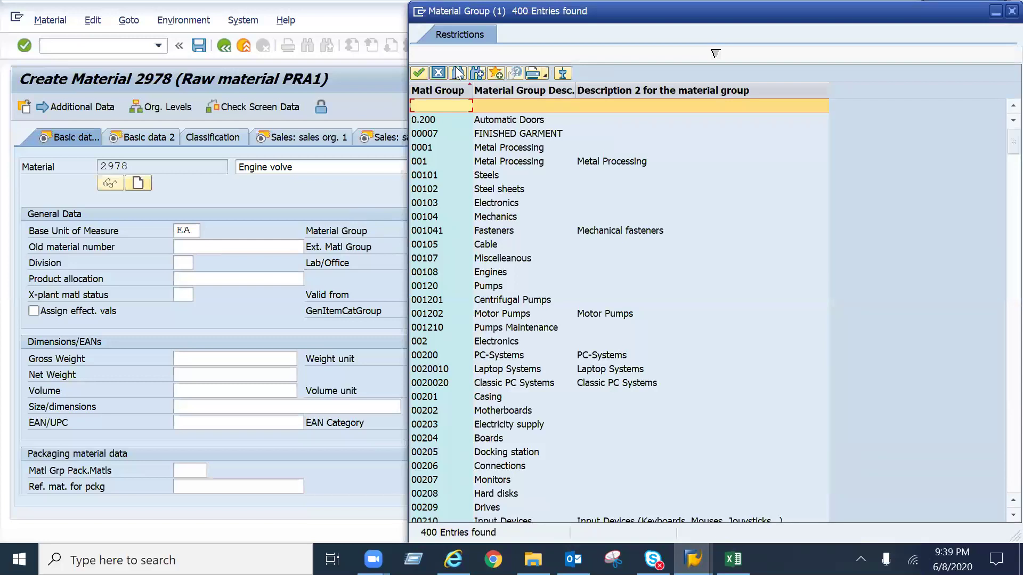
Step: Find the term engine in the material group list and set the Material Group to 00108 (Engines)
{"action": "left_click", "coordinate": [456, 73]}
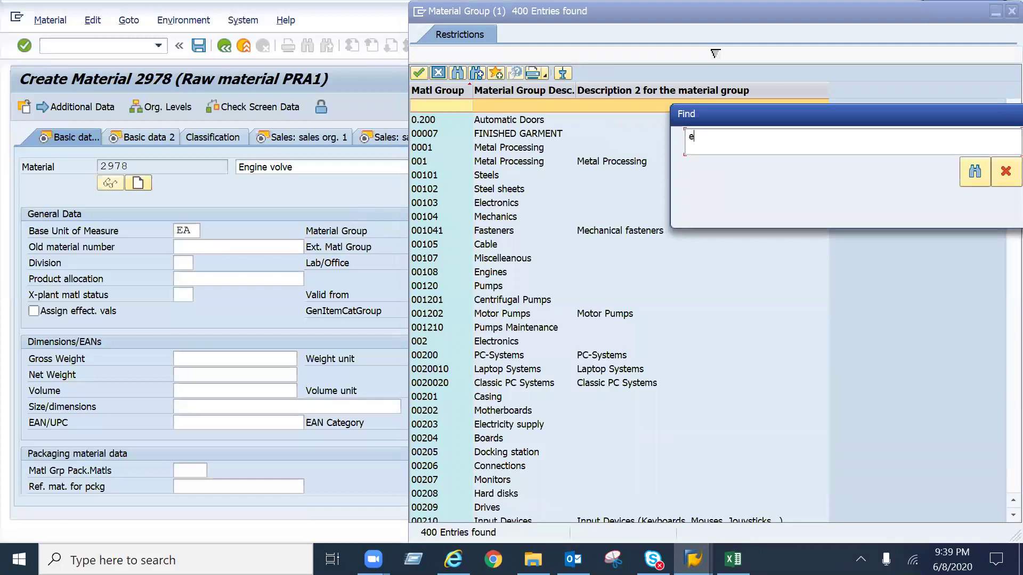
{"action": "type", "text": "*engine"}
{"action": "key", "text": "Return"}
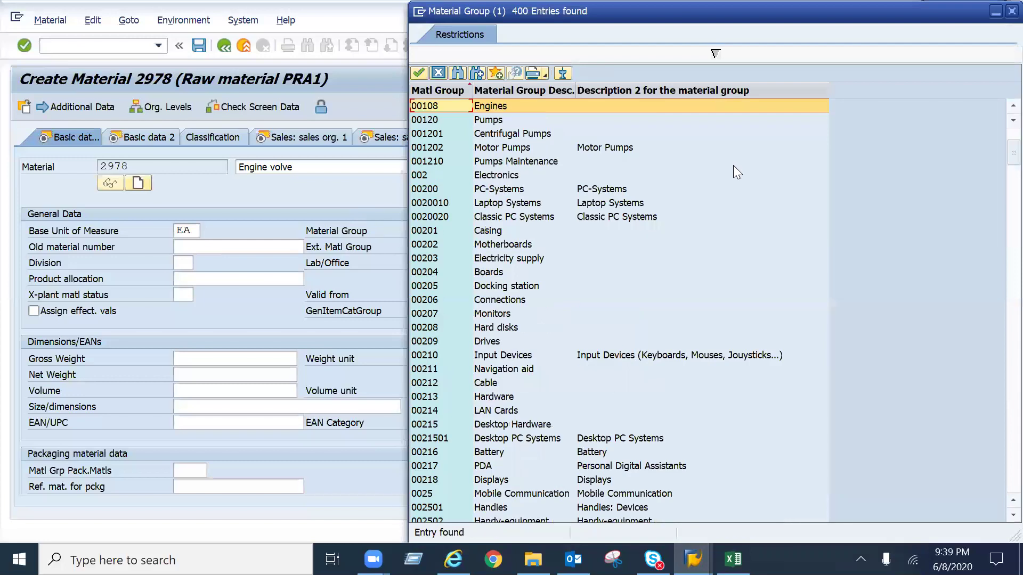
{"action": "left_click", "coordinate": [521, 104]}
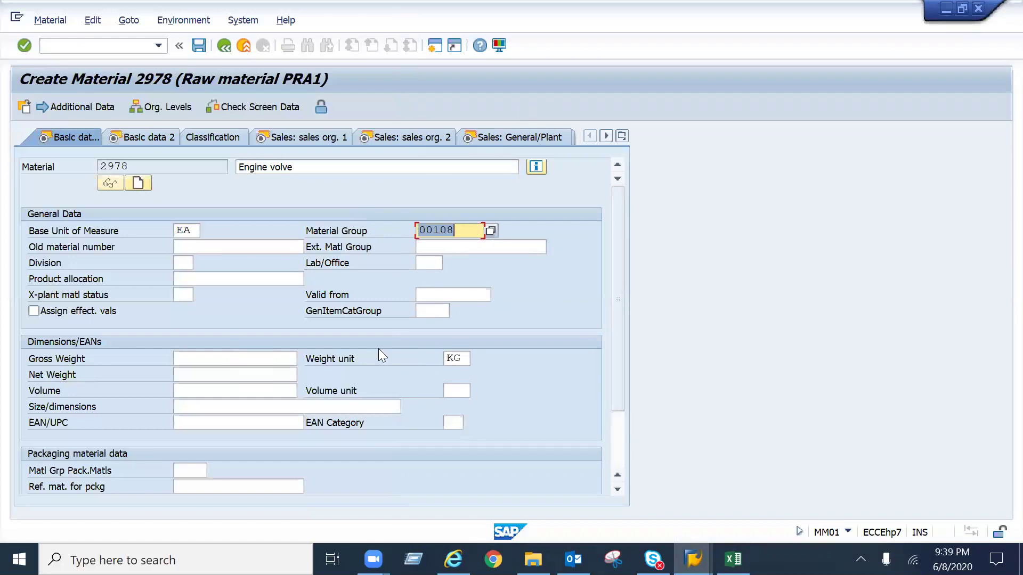
Step: Enter "Eng Vlv" as the old material number in the general data
{"action": "left_click", "coordinate": [227, 250]}
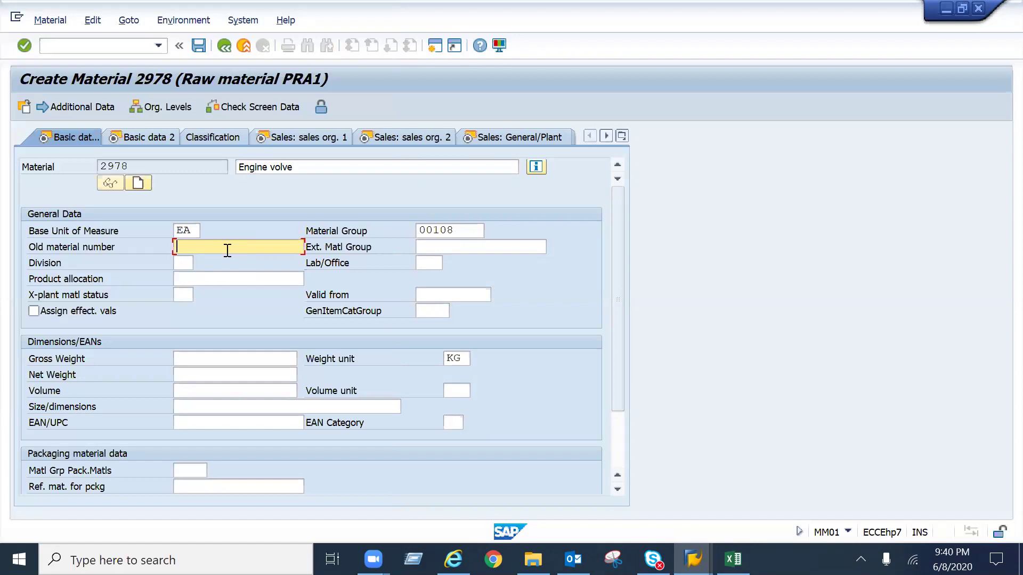
{"action": "type", "text": "Eng Vlv"}
{"action": "left_click_drag", "start_coordinate": [235, 245], "coordinate": [35, 248]}
{"action": "left_click_drag", "start_coordinate": [179, 168], "coordinate": [19, 166]}
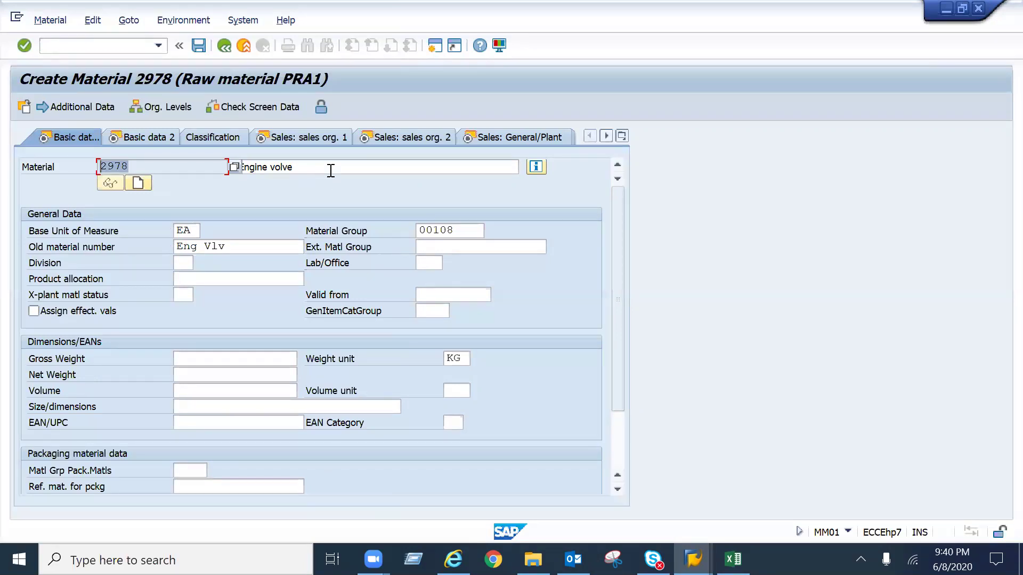
{"action": "left_click_drag", "start_coordinate": [244, 246], "coordinate": [31, 262]}
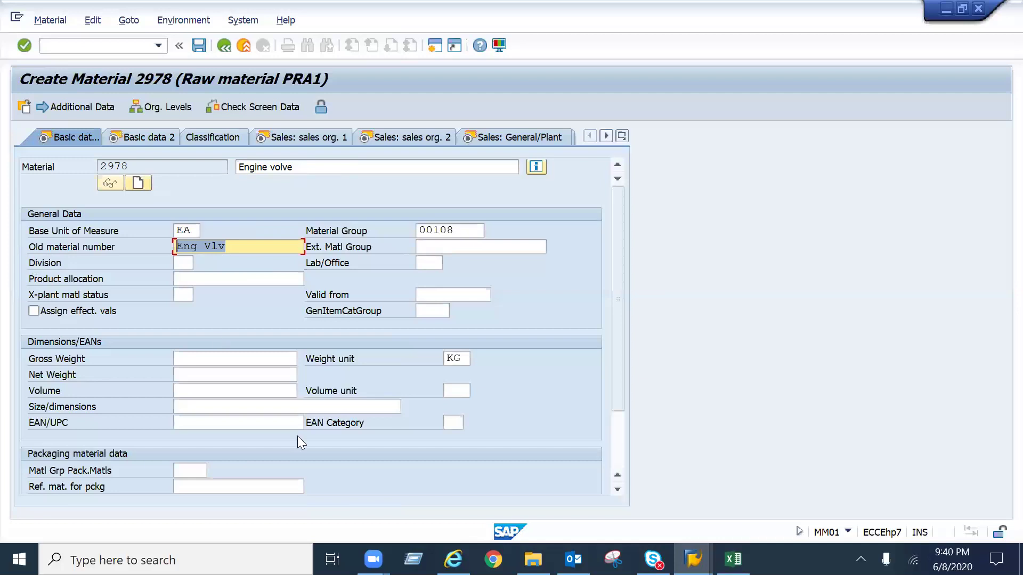
Step: Set the gross weight to 200, the weight unit to G and the net weight to 190 in Basic data 1
{"action": "left_click", "coordinate": [244, 363]}
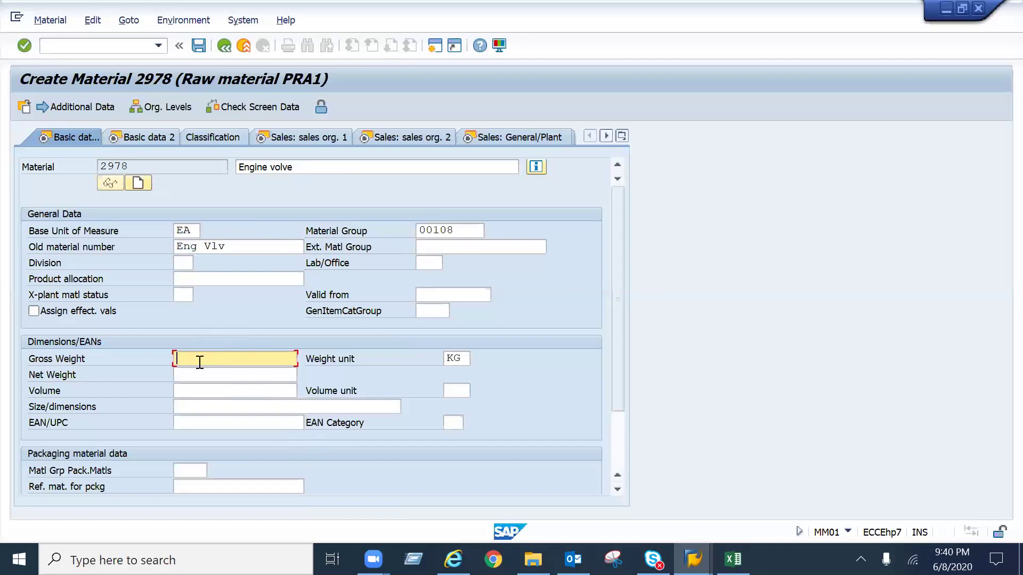
{"action": "type", "text": "200"}
{"action": "key", "text": "Tab"}
{"action": "type", "text": "G"}
{"action": "key", "text": "Return"}
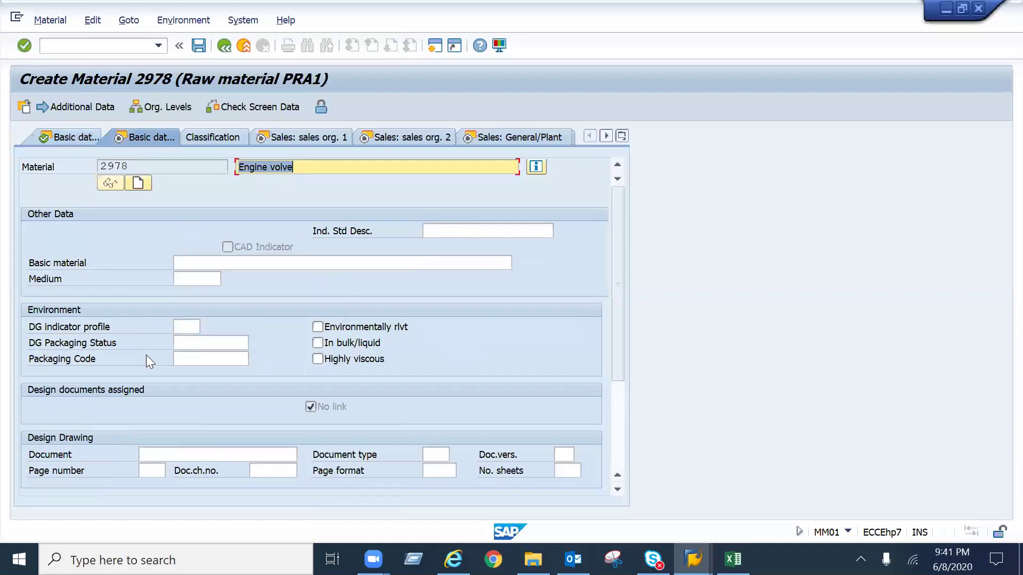
{"action": "left_click", "coordinate": [72, 138]}
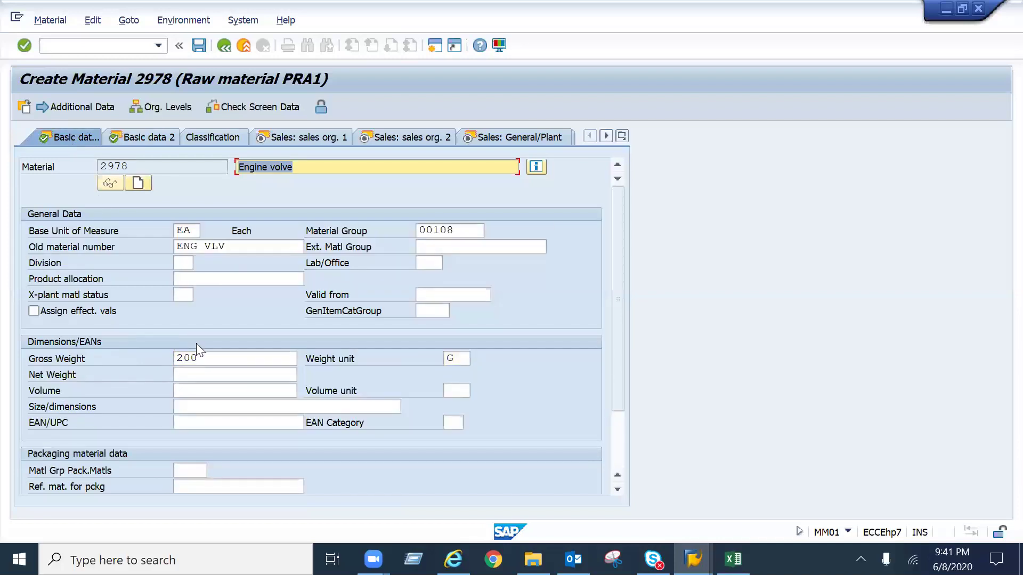
{"action": "left_click", "coordinate": [221, 378]}
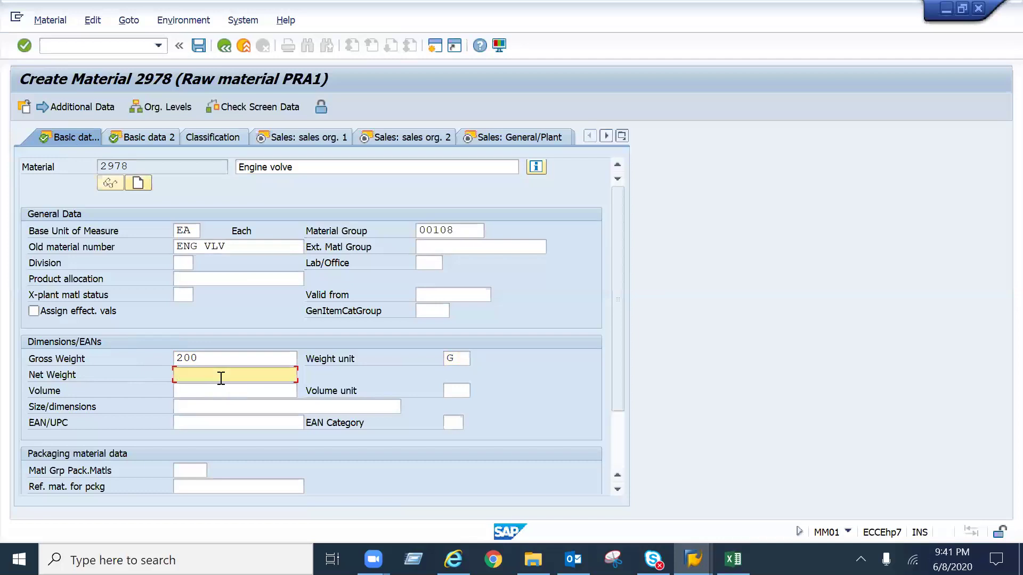
{"action": "type", "text": "190"}
{"action": "left_click", "coordinate": [221, 392]}
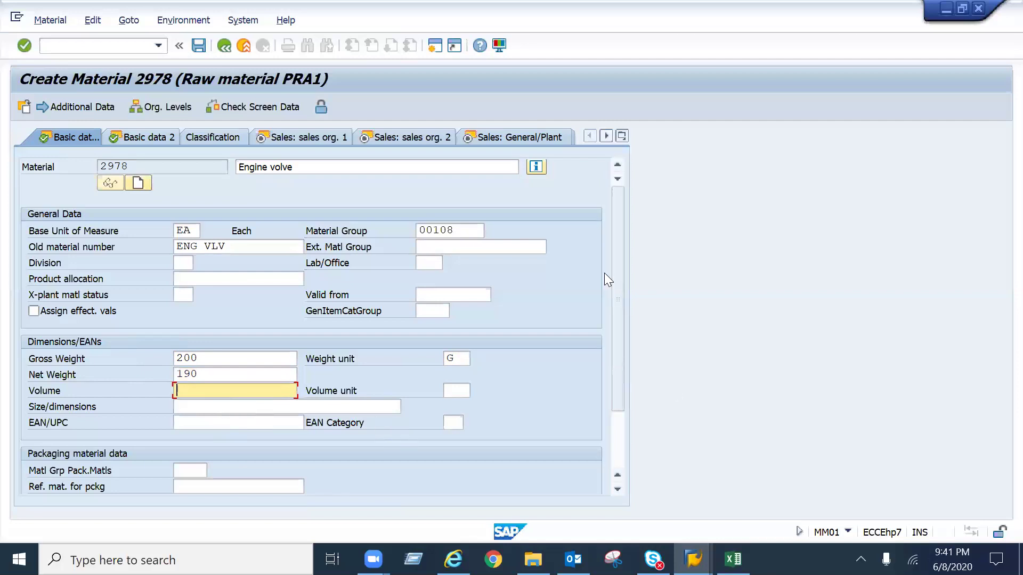
Step: Mark the material as highly viscous in Basic data 2 and open the Purchasing view
{"action": "left_click", "coordinate": [158, 138]}
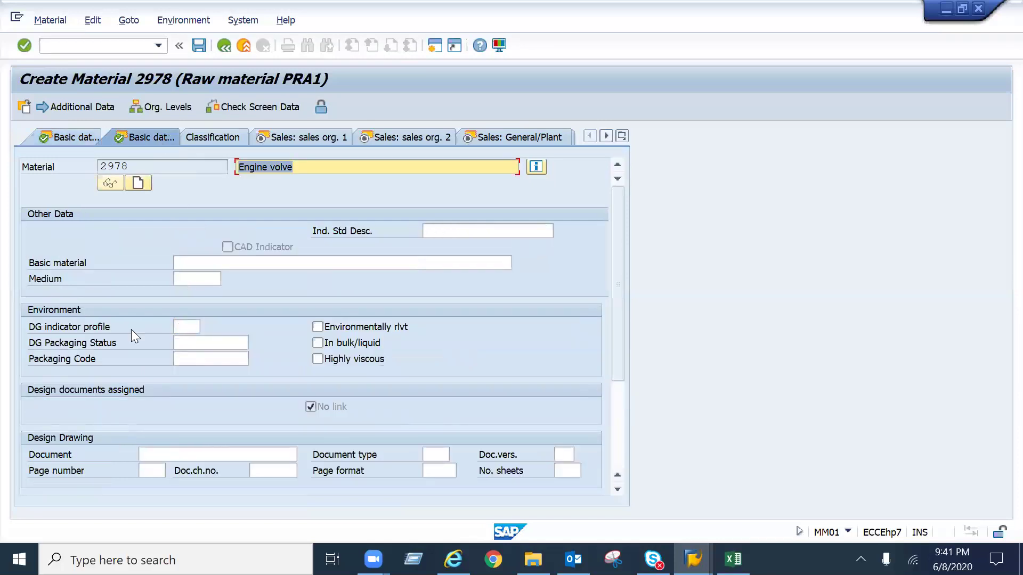
{"action": "left_click", "coordinate": [318, 360]}
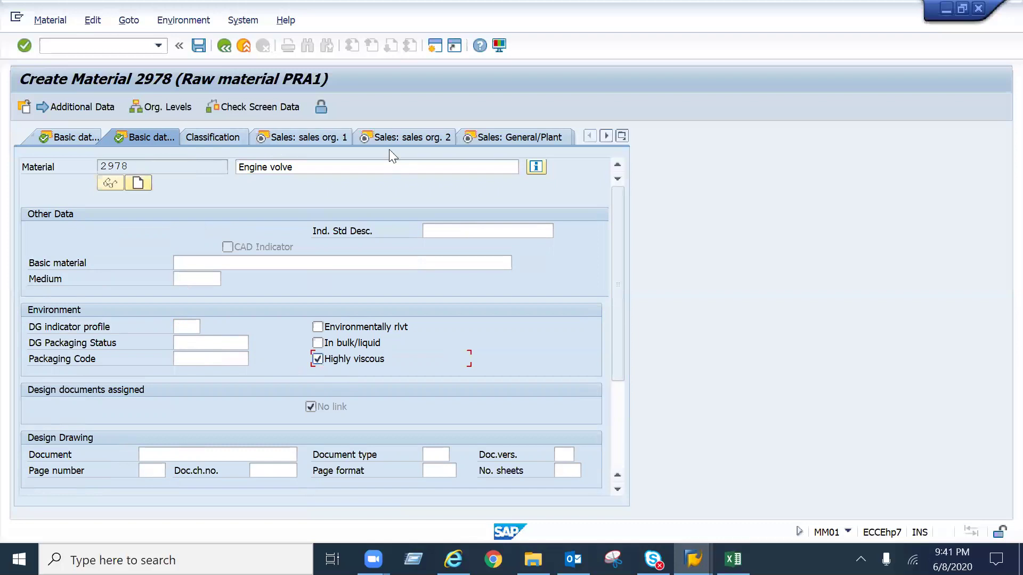
{"action": "left_click", "coordinate": [623, 136]}
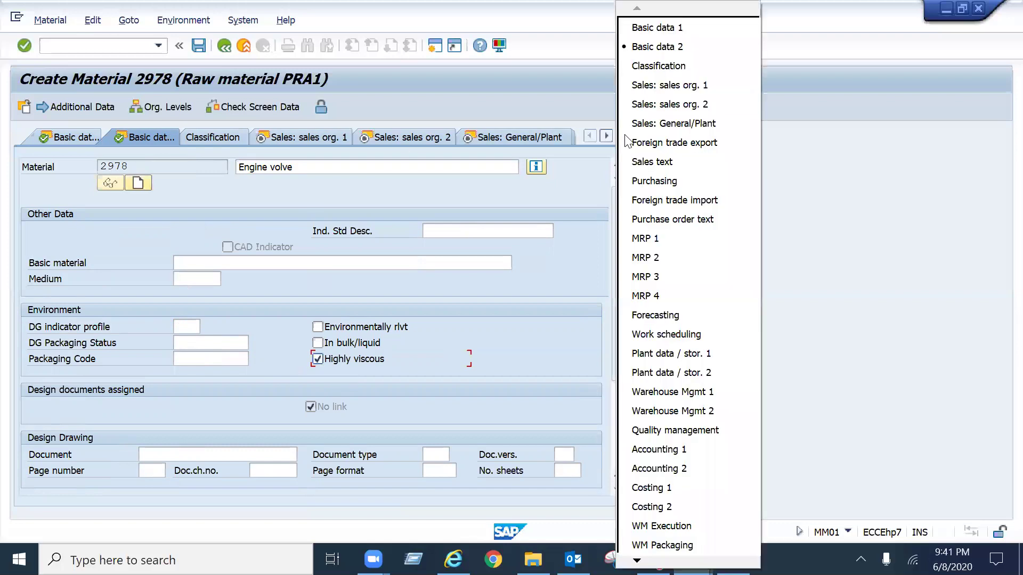
{"action": "left_click", "coordinate": [640, 179]}
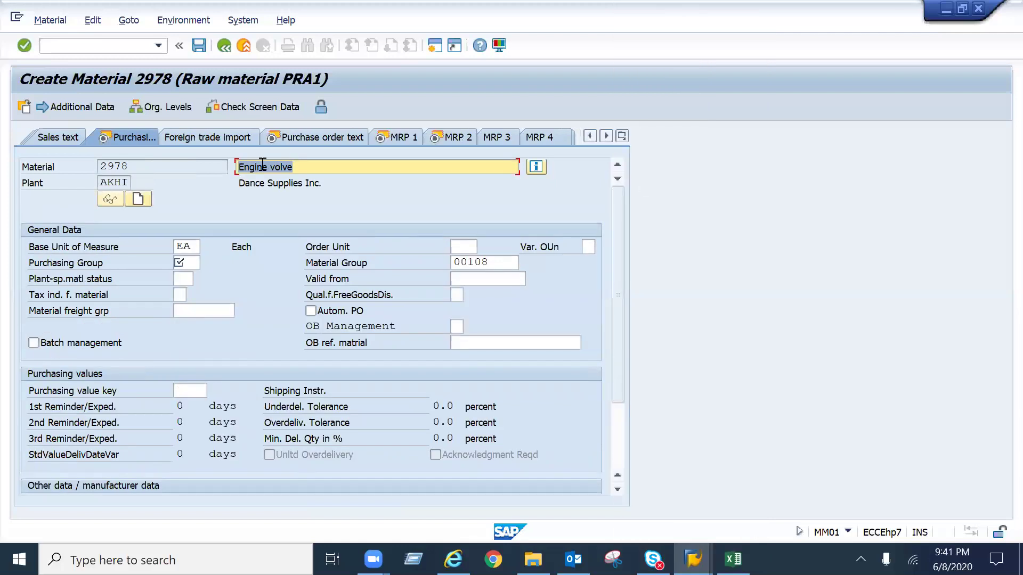
{"action": "left_click", "coordinate": [194, 245]}
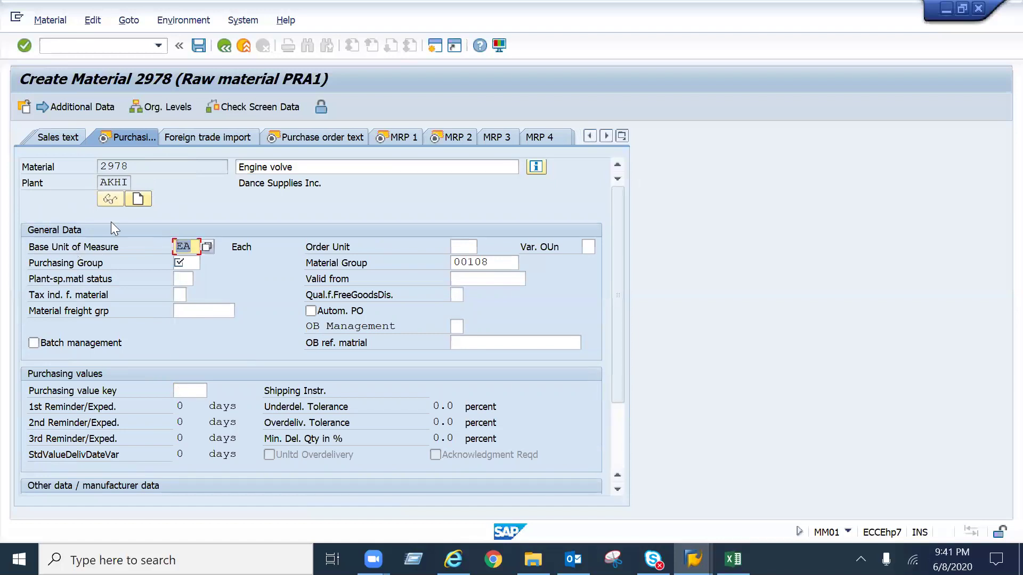
{"action": "left_click", "coordinate": [120, 167]}
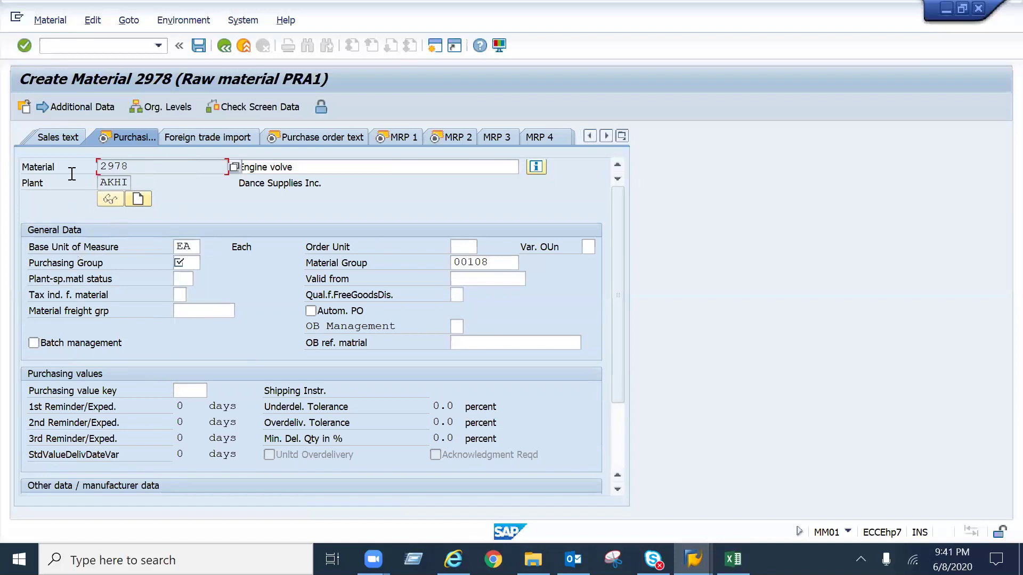
{"action": "left_click", "coordinate": [118, 185]}
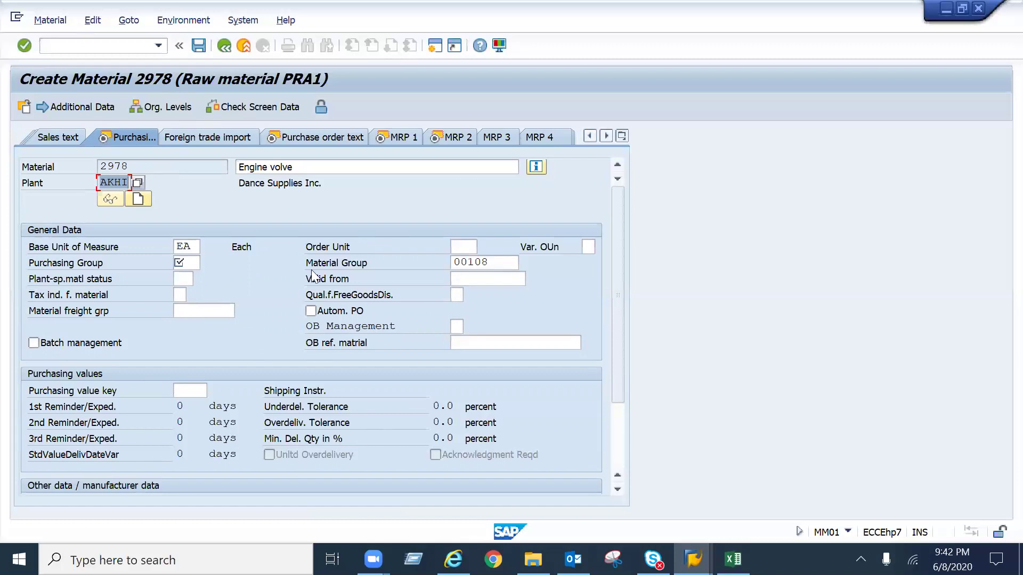
Step: Display the technical information of the Base Unit of Measure field and open the dictionary definition of its table MARA
{"action": "left_click", "coordinate": [197, 246]}
{"action": "left_click_drag", "start_coordinate": [196, 247], "coordinate": [142, 246]}
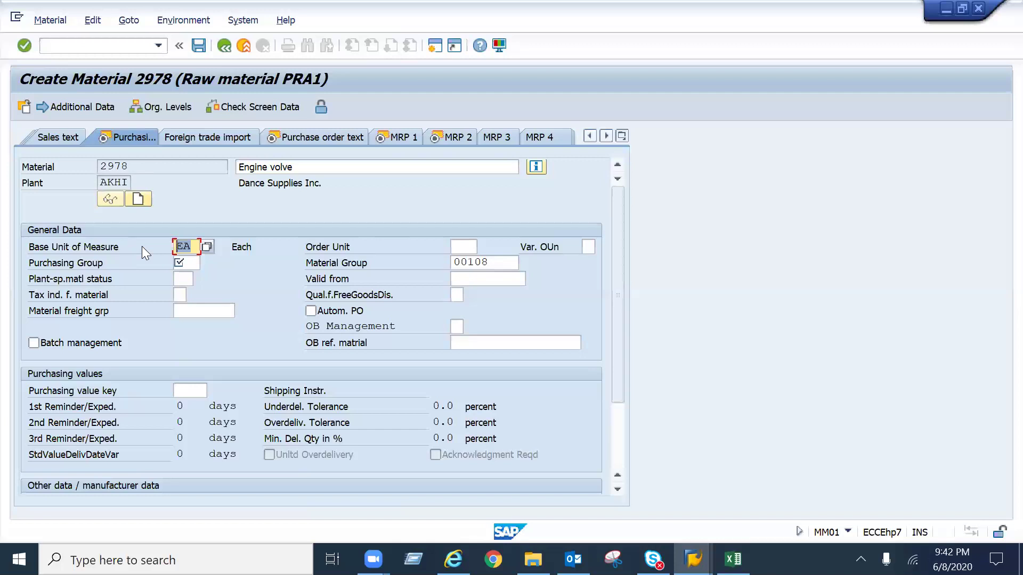
{"action": "right_click", "coordinate": [183, 246]}
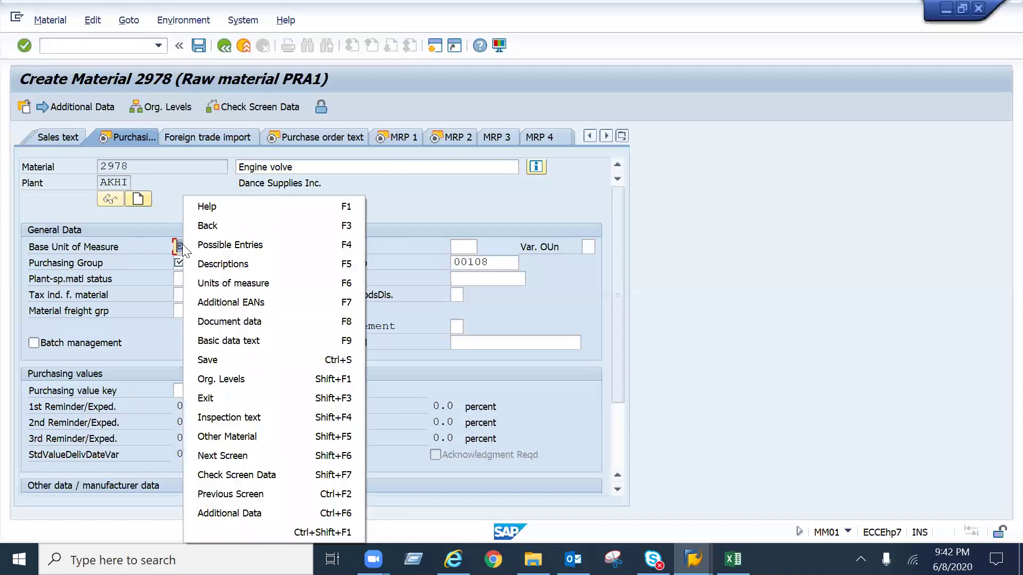
{"action": "left_click", "coordinate": [202, 208]}
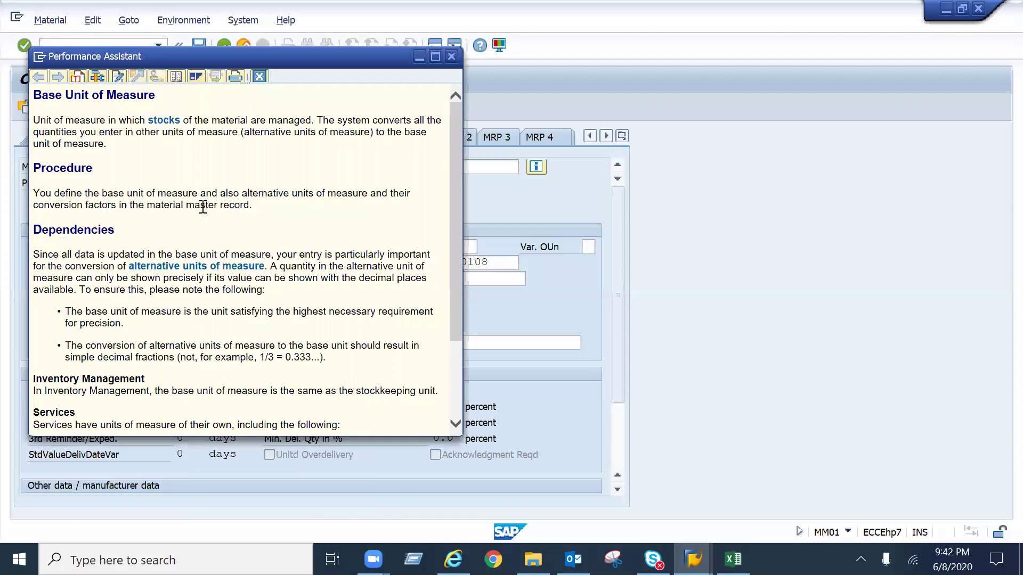
{"action": "left_click", "coordinate": [100, 75]}
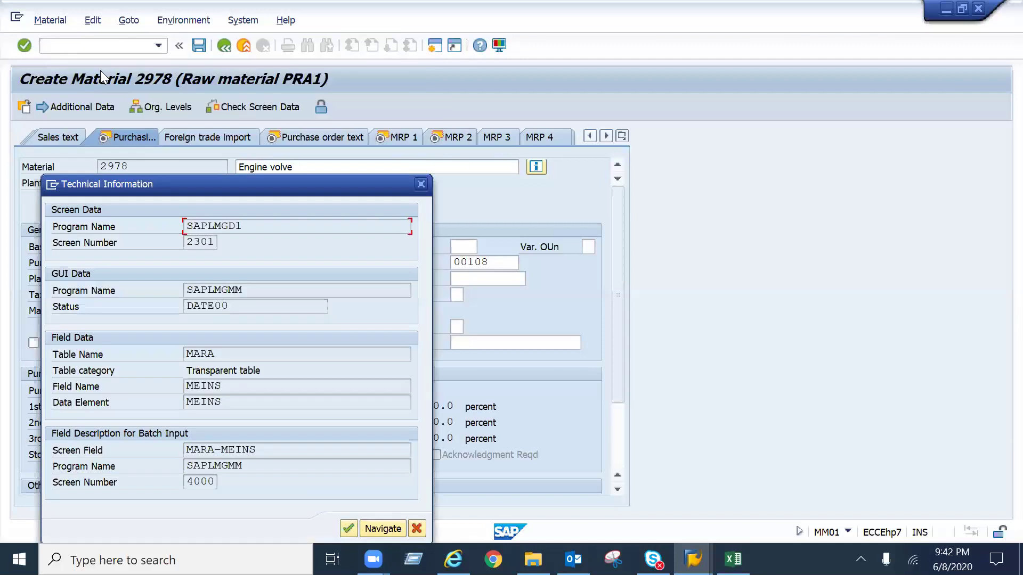
{"action": "left_click", "coordinate": [224, 355]}
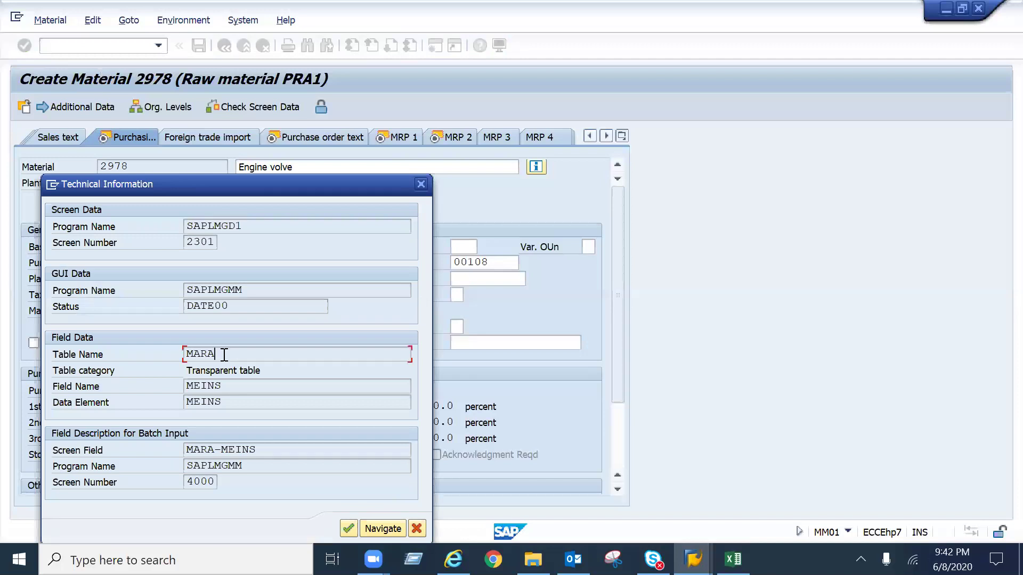
{"action": "left_click_drag", "start_coordinate": [224, 355], "coordinate": [152, 342]}
{"action": "double_click", "coordinate": [198, 353]}
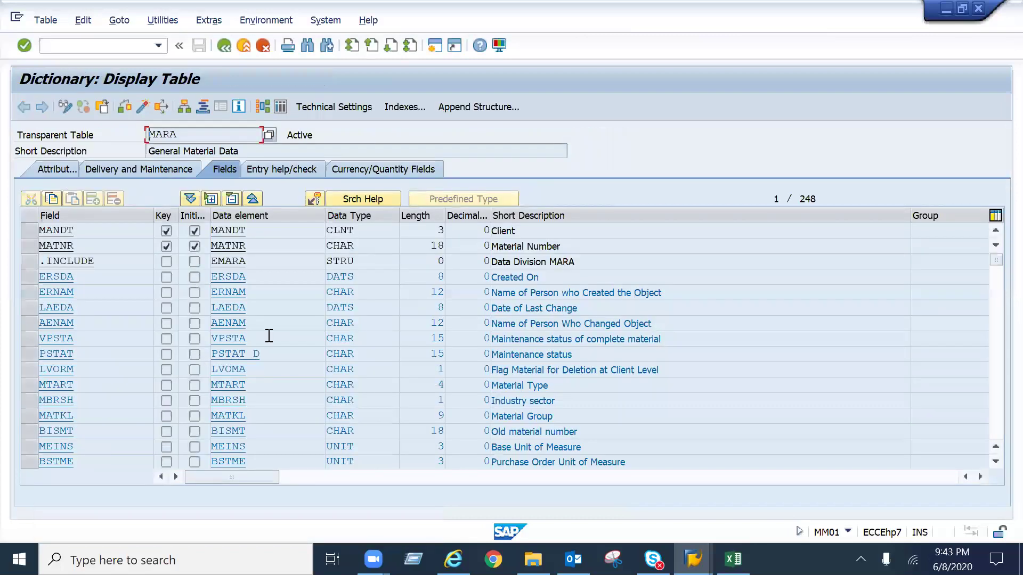
Step: Examine the short descriptions of MARA's key fields MANDT and MATNR, and return to the technical information
{"action": "left_click_drag", "start_coordinate": [522, 230], "coordinate": [471, 229]}
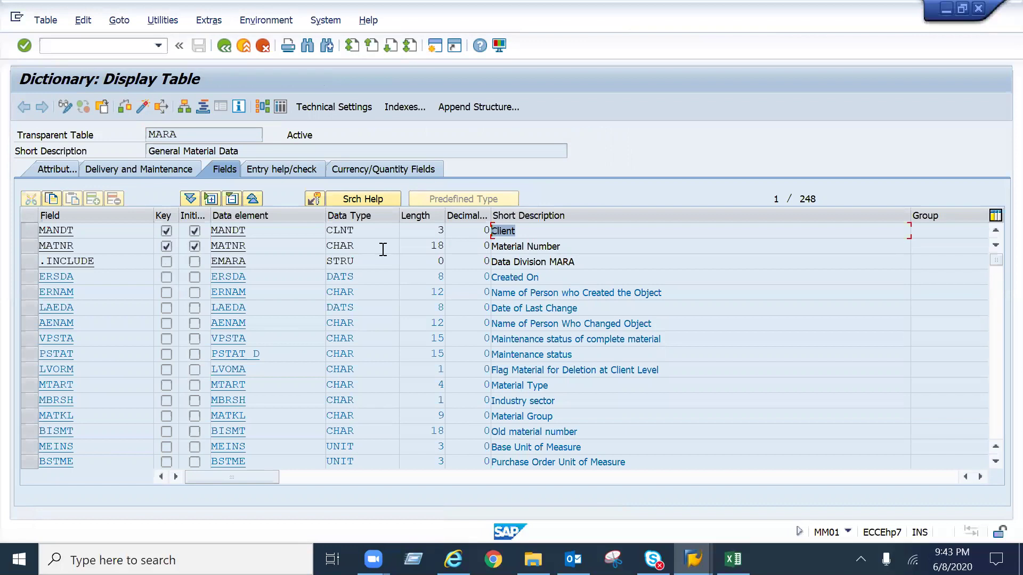
{"action": "left_click", "coordinate": [517, 234]}
{"action": "left_click_drag", "start_coordinate": [518, 235], "coordinate": [458, 233]}
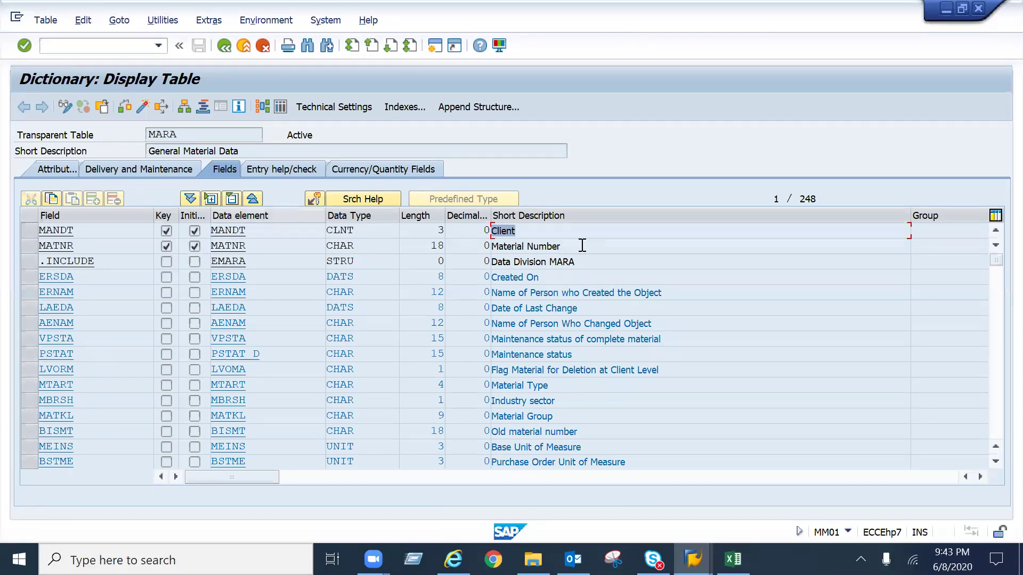
{"action": "key", "text": "Down"}
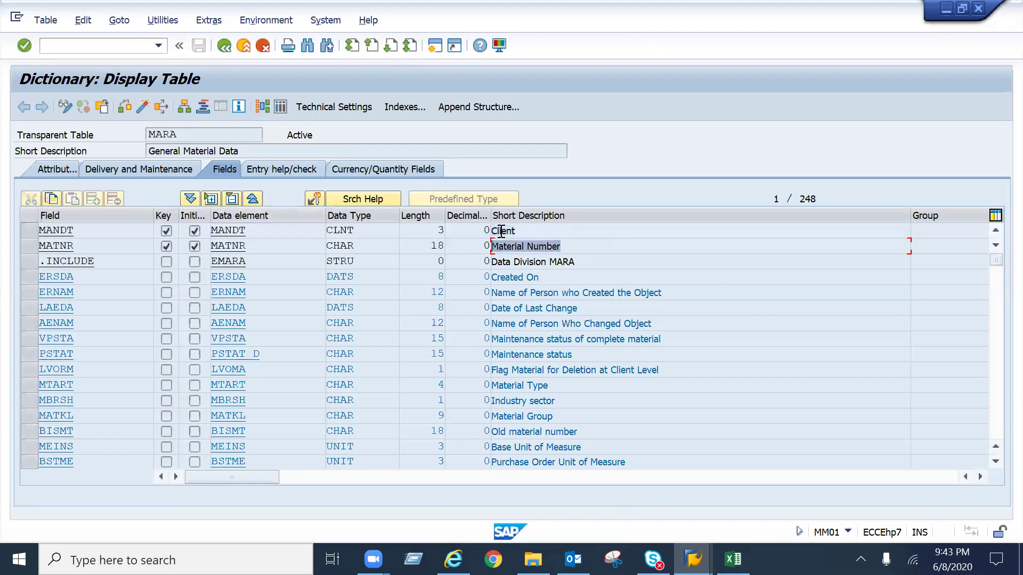
{"action": "left_click", "coordinate": [530, 230]}
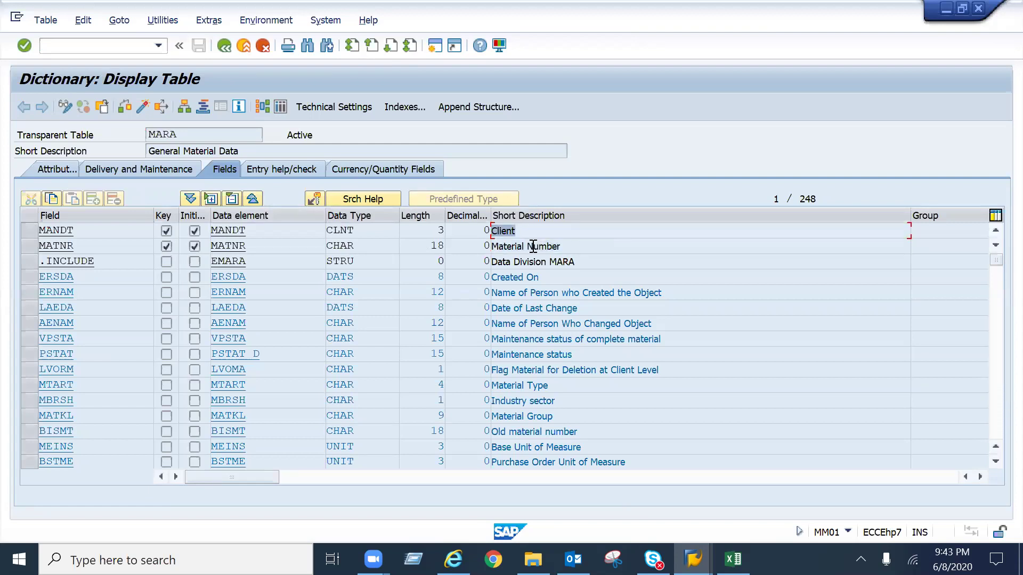
{"action": "key", "text": "Down"}
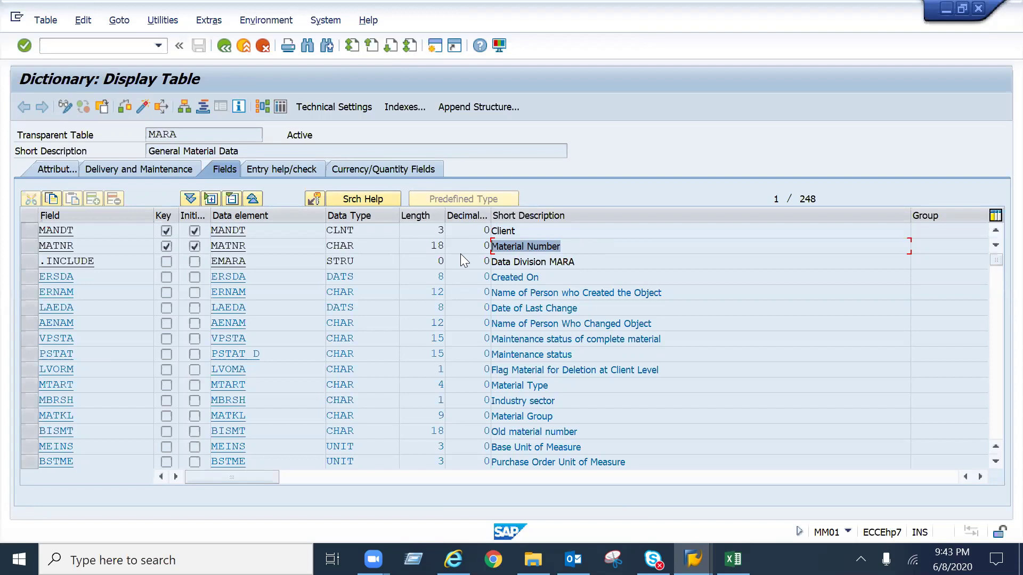
{"action": "left_click", "coordinate": [225, 46]}
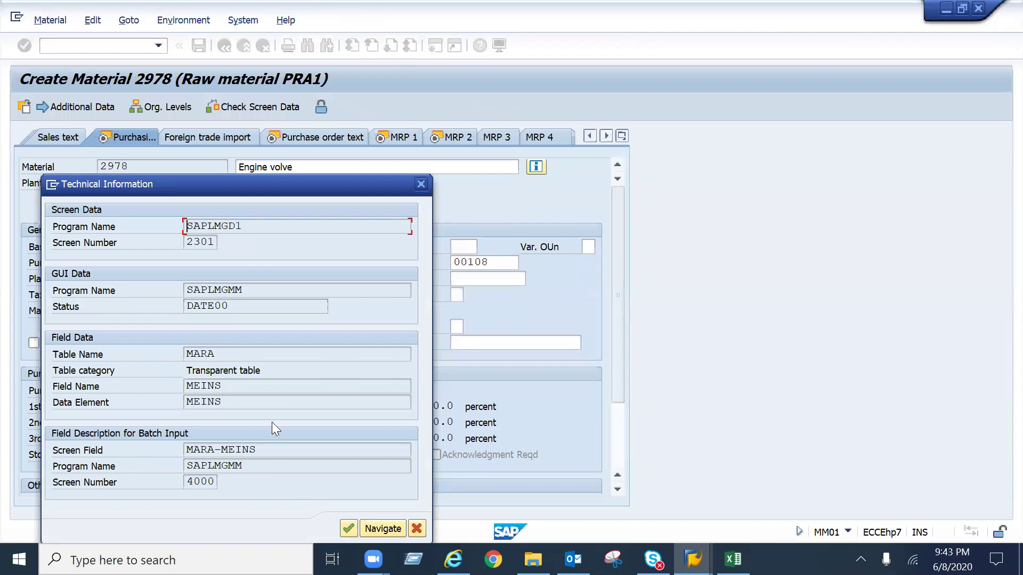
Step: Review the table and field names in the technical information, and close it together with the field help
{"action": "left_click", "coordinate": [236, 385]}
{"action": "key", "text": "ctrl+a"}
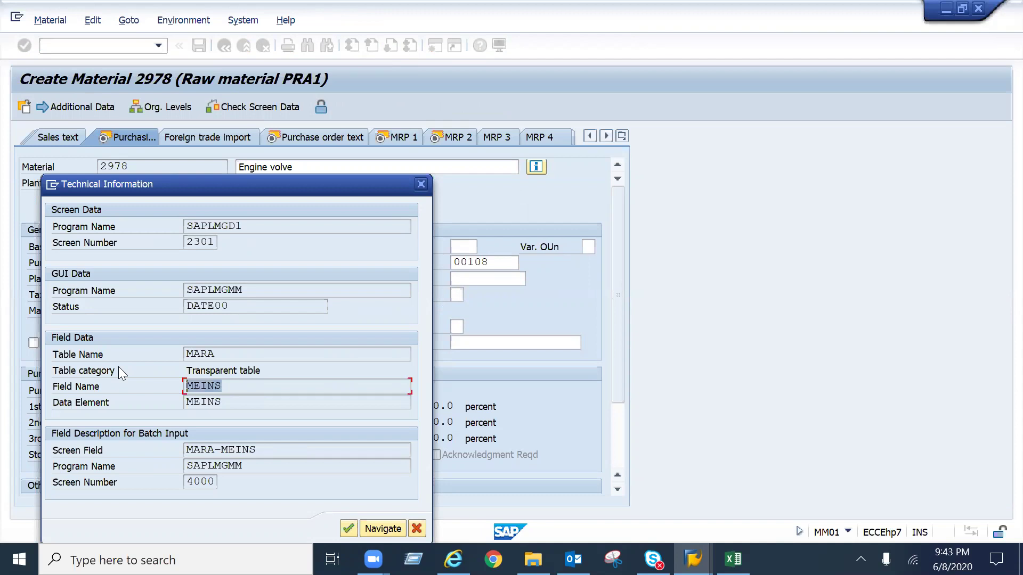
{"action": "left_click_drag", "start_coordinate": [218, 349], "coordinate": [116, 344]}
{"action": "left_click_drag", "start_coordinate": [229, 380], "coordinate": [163, 370]}
{"action": "left_click", "coordinate": [417, 529]}
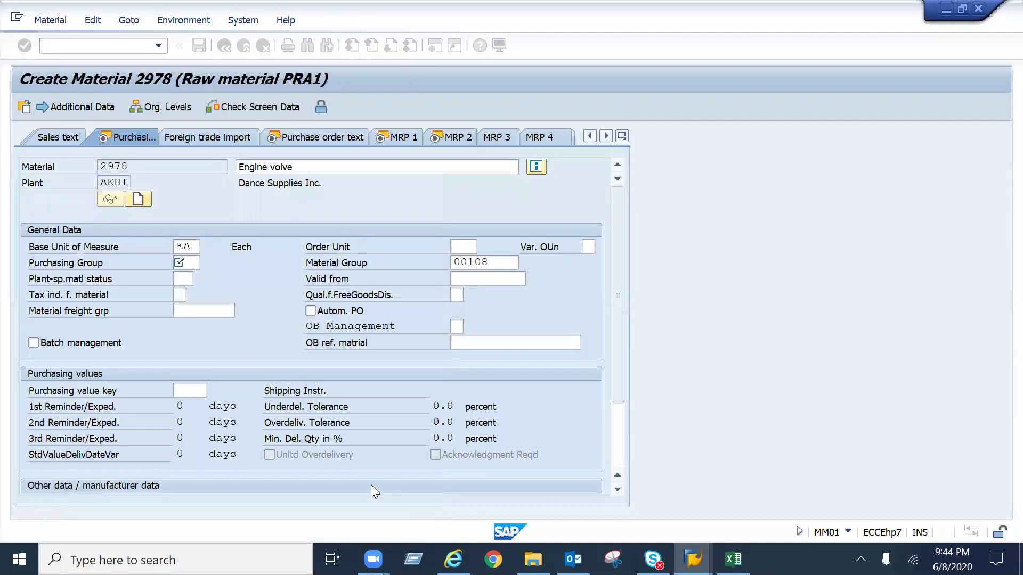
{"action": "key", "text": "F1"}
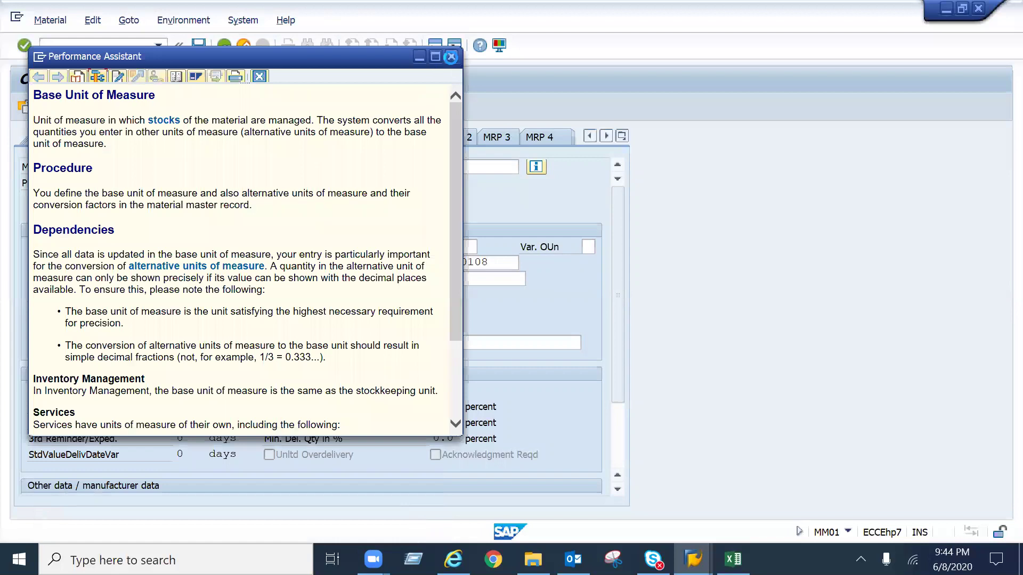
{"action": "left_click", "coordinate": [451, 56]}
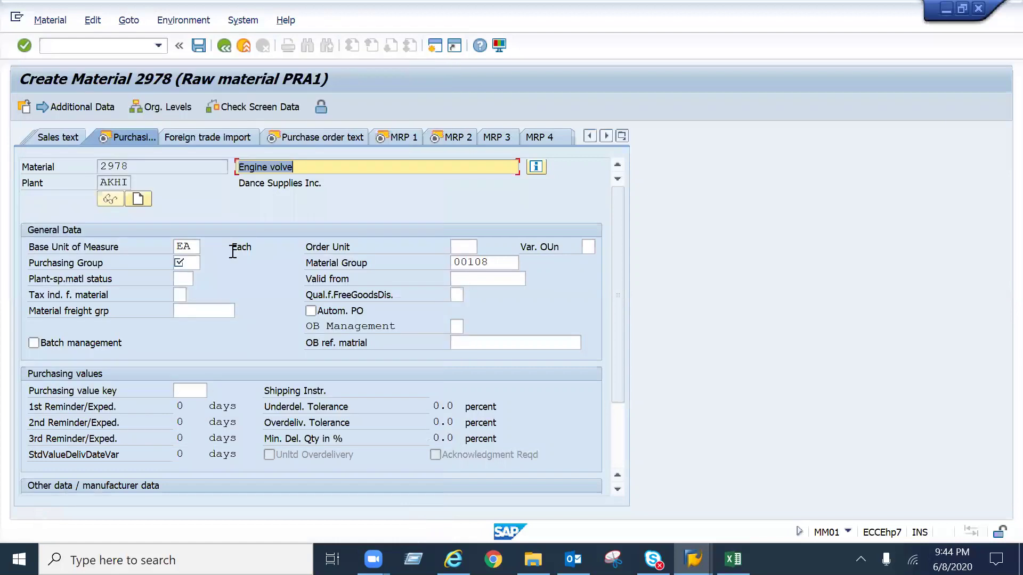
Step: Assign purchasing group AK1 (Purchase Materials) to the material from the list of possible purchasing groups
{"action": "left_click", "coordinate": [187, 261]}
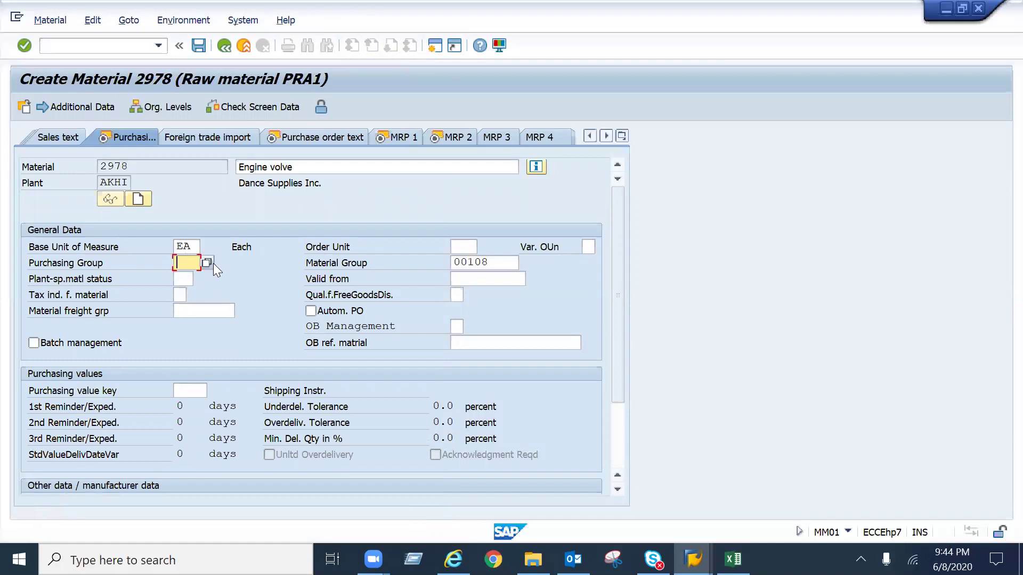
{"action": "left_click", "coordinate": [208, 261]}
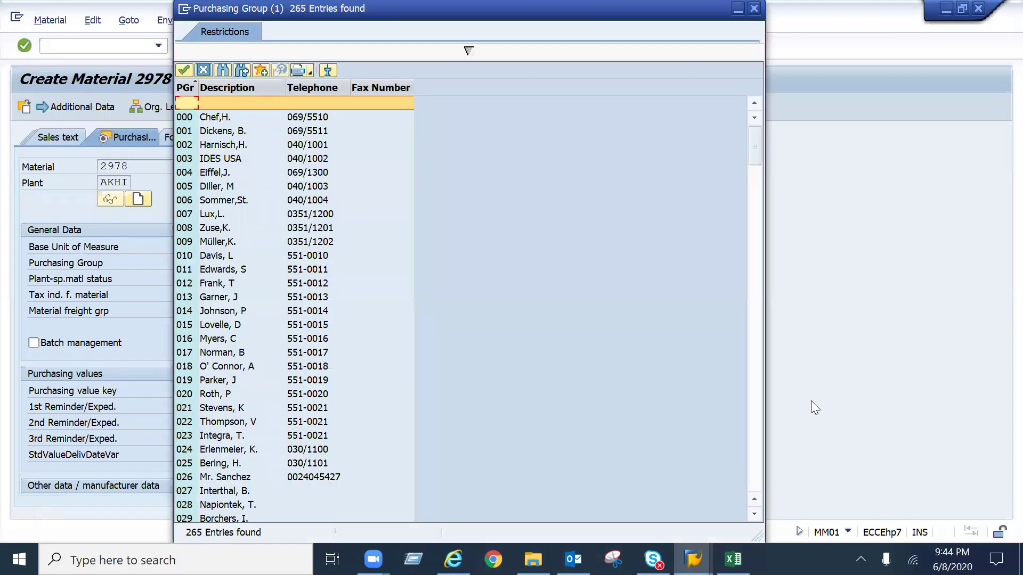
{"action": "left_click", "coordinate": [755, 454]}
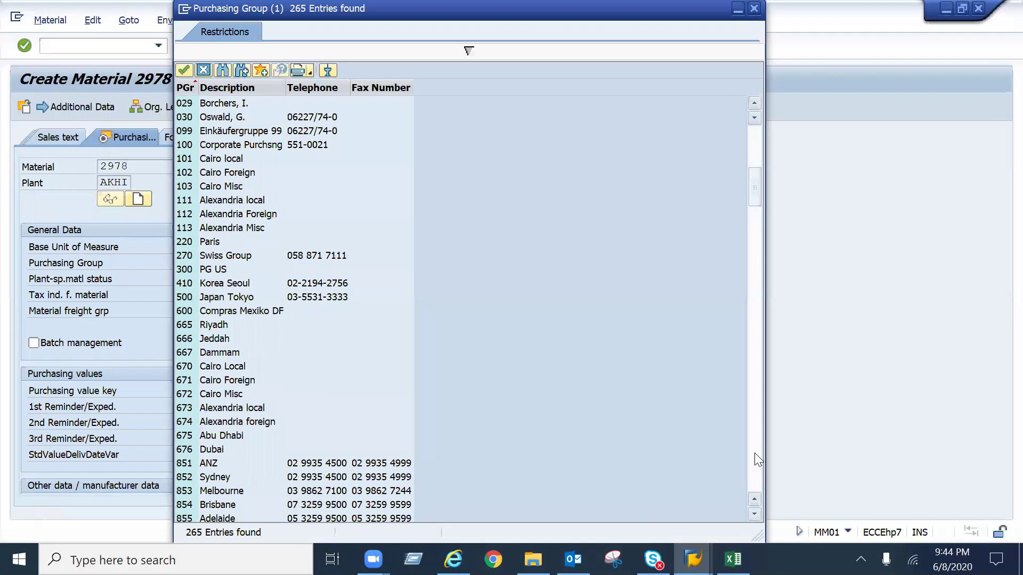
{"action": "left_click", "coordinate": [755, 453]}
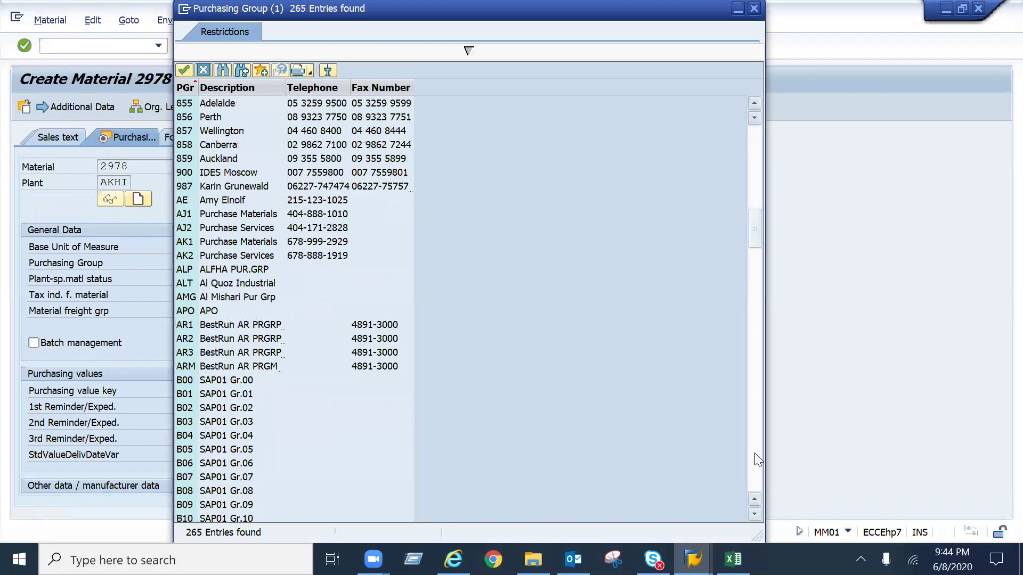
{"action": "left_click", "coordinate": [207, 242]}
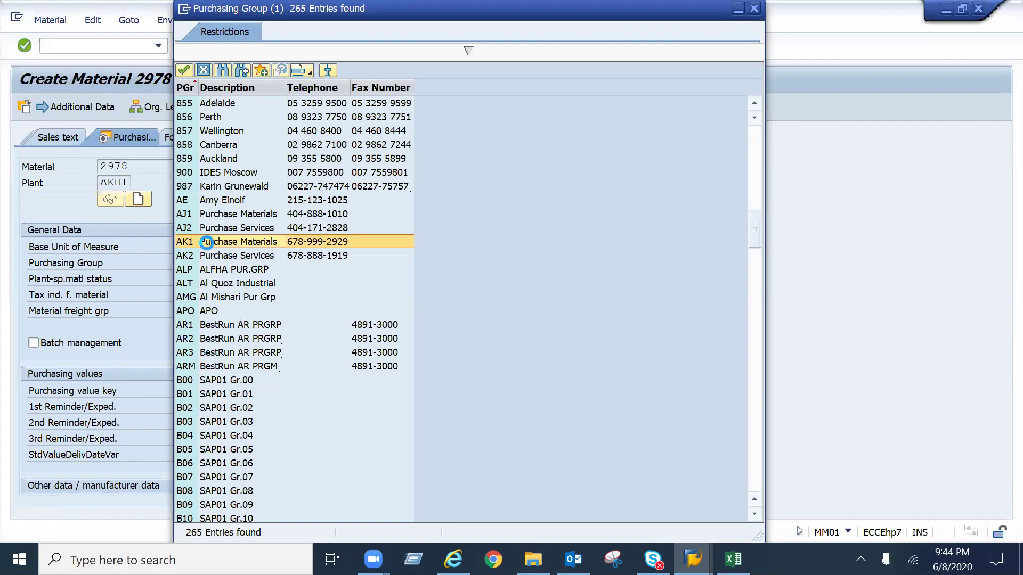
{"action": "double_click", "coordinate": [207, 243]}
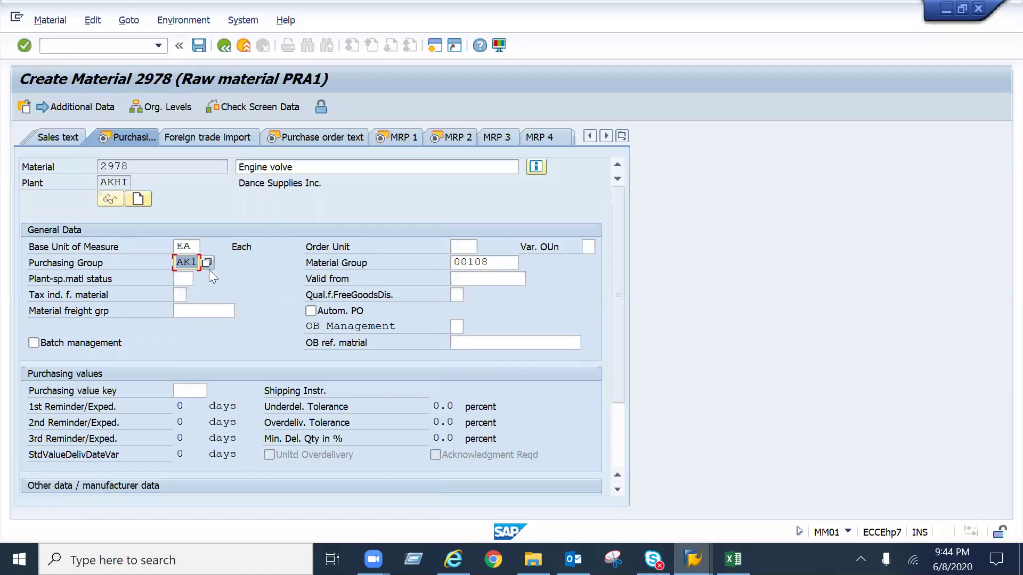
Step: Review the purchasing group entries around AK1 in the value list again and close it without choosing another
{"action": "key", "text": "Return"}
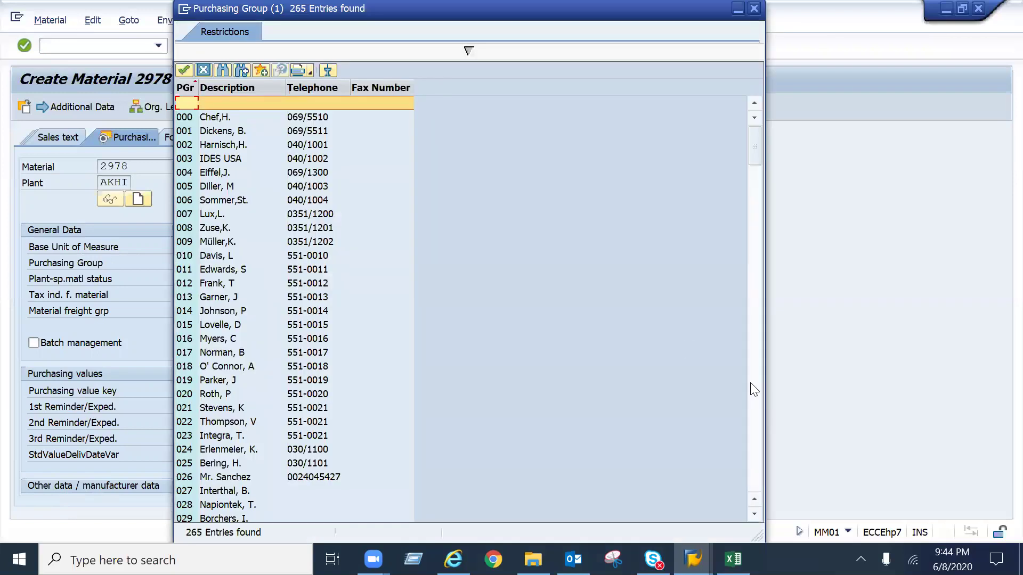
{"action": "left_click", "coordinate": [754, 389]}
{"action": "left_click", "coordinate": [754, 389]}
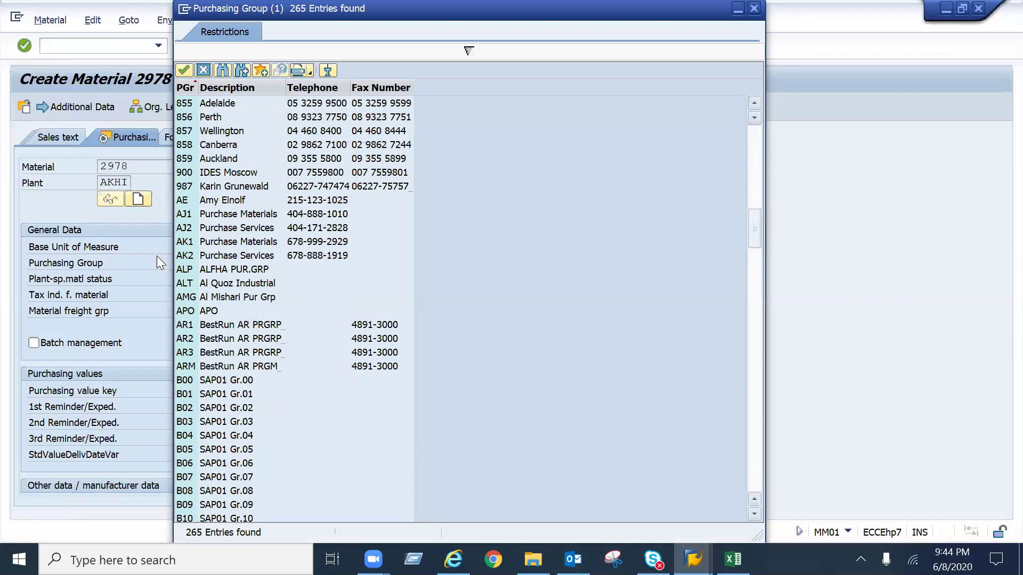
{"action": "left_click", "coordinate": [202, 72]}
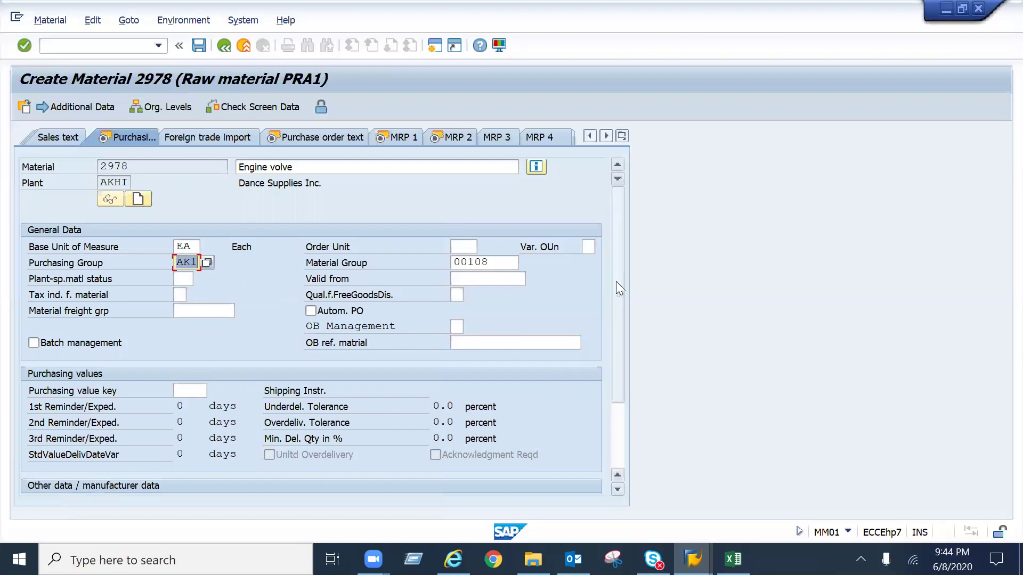
Step: Set the GR Processing Time to 2 days and mark the material as Post to insp. stock
{"action": "left_click_drag", "start_coordinate": [615, 306], "coordinate": [618, 345]}
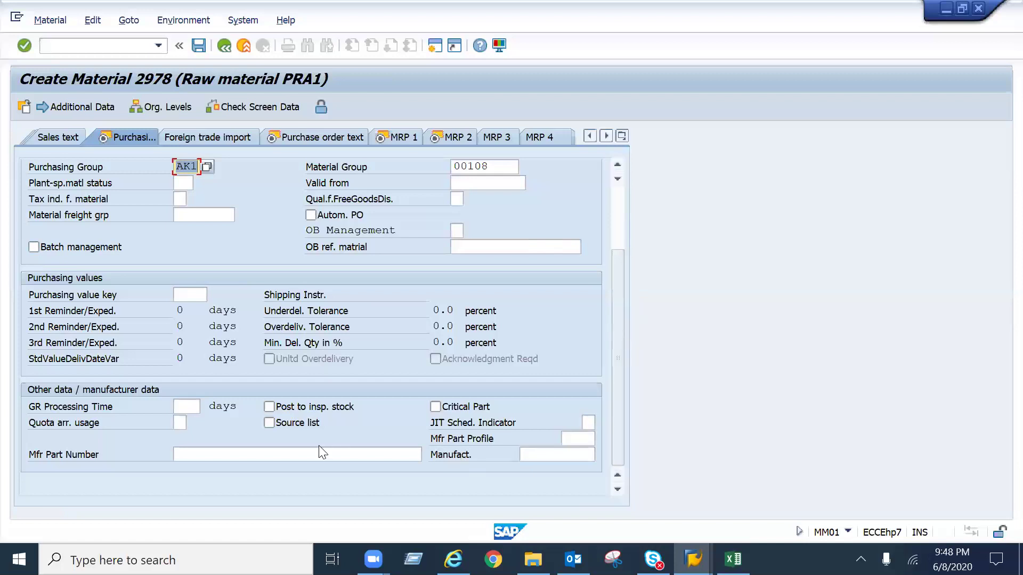
{"action": "left_click", "coordinate": [191, 405]}
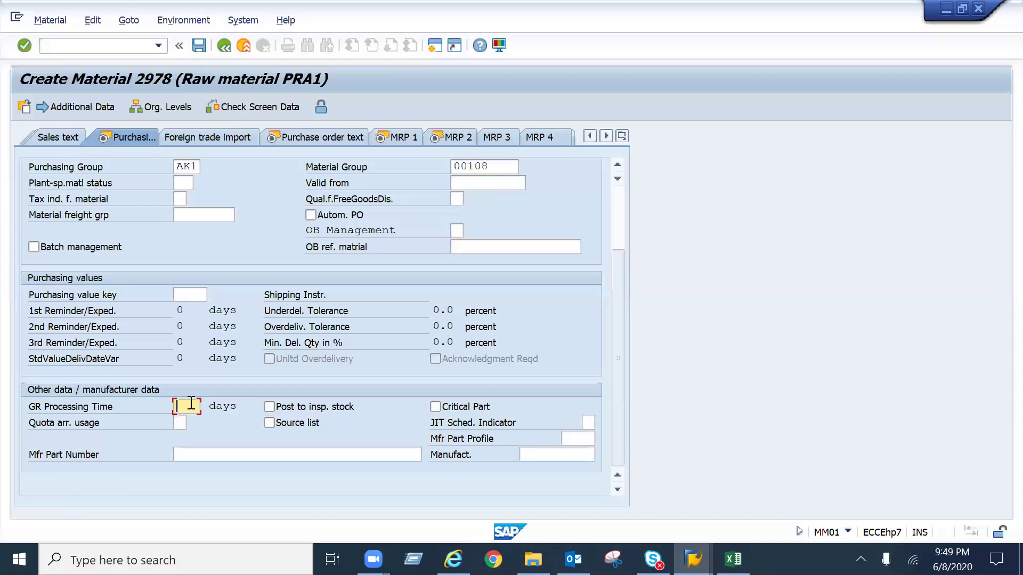
{"action": "type", "text": "2"}
{"action": "left_click", "coordinate": [270, 407]}
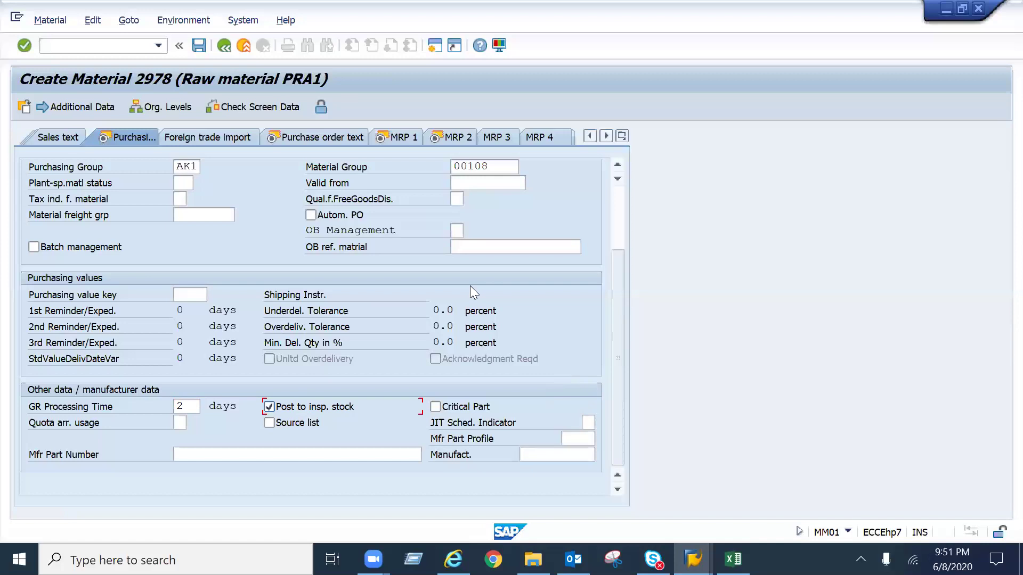
Step: Enter "Handle with care. Pack well." as the English purchase order text of the material
{"action": "left_click", "coordinate": [401, 136]}
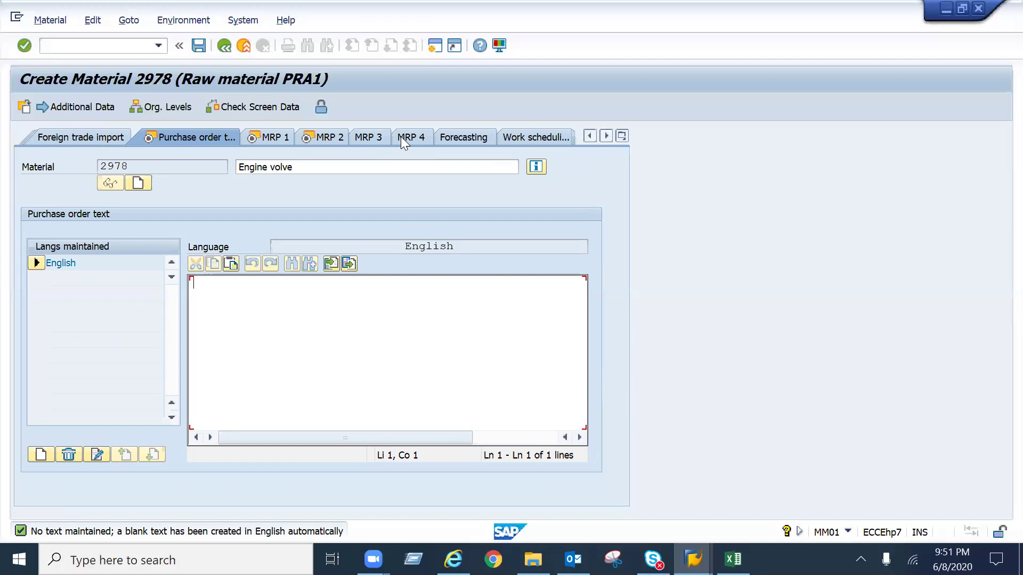
{"action": "type", "text": "Handle"}
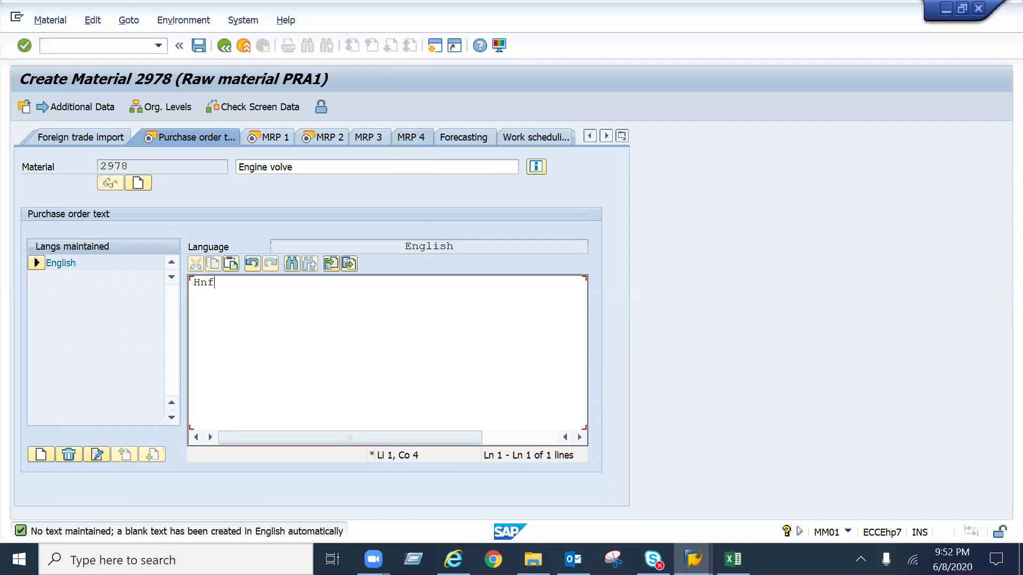
{"action": "type", "text": " with care"}
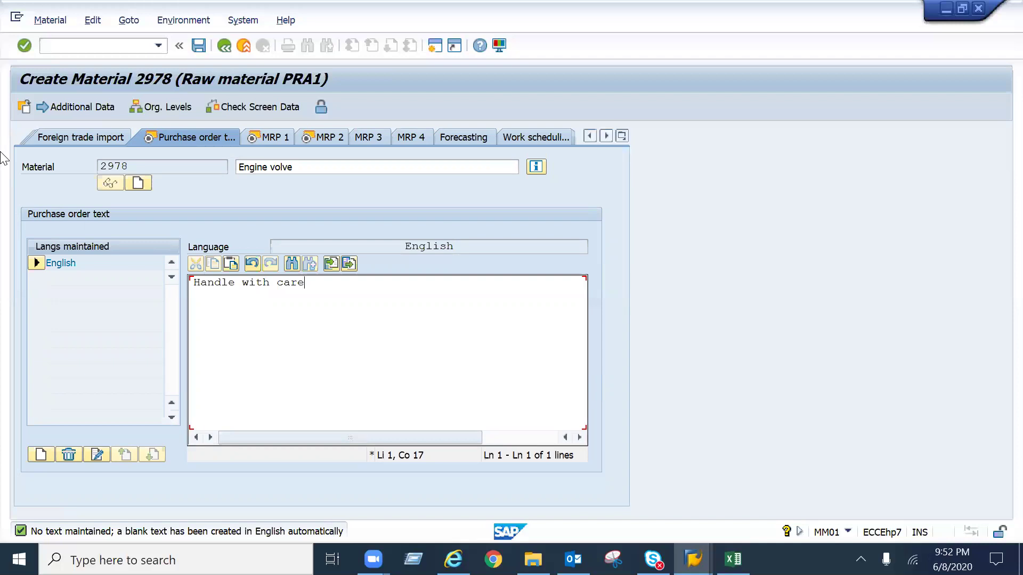
{"action": "type", "text": ".  Pack well."}
Step: In the MRP 1 view, set the MRP Type to VB (Manual reorder point planning)
{"action": "left_click", "coordinate": [264, 135]}
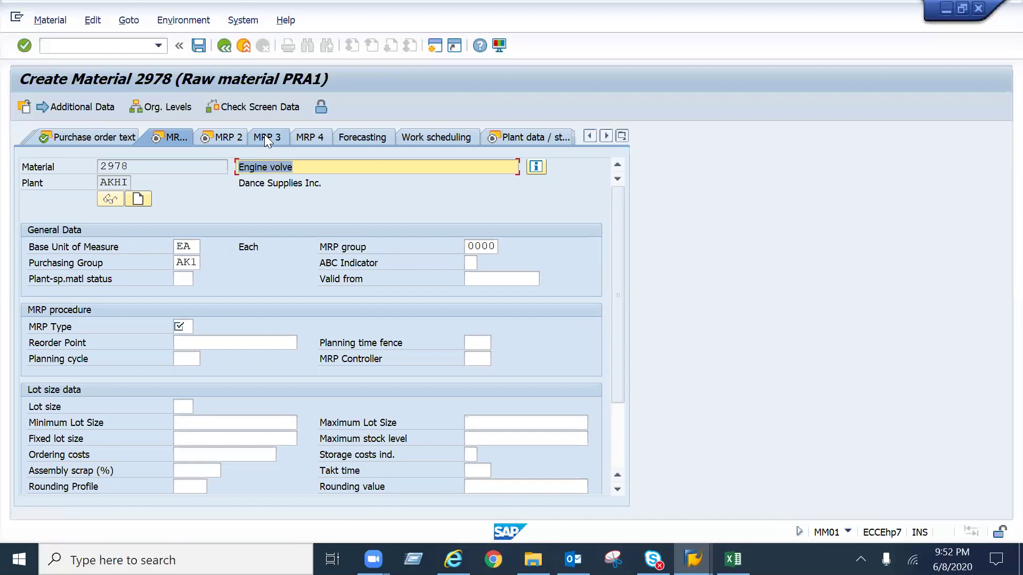
{"action": "left_click", "coordinate": [182, 326]}
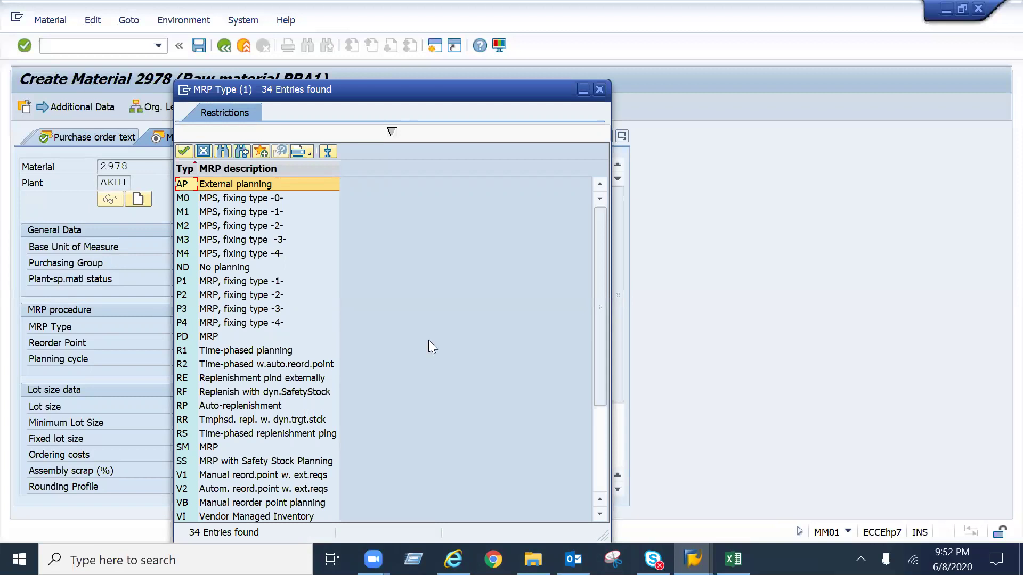
{"action": "left_click", "coordinate": [606, 464]}
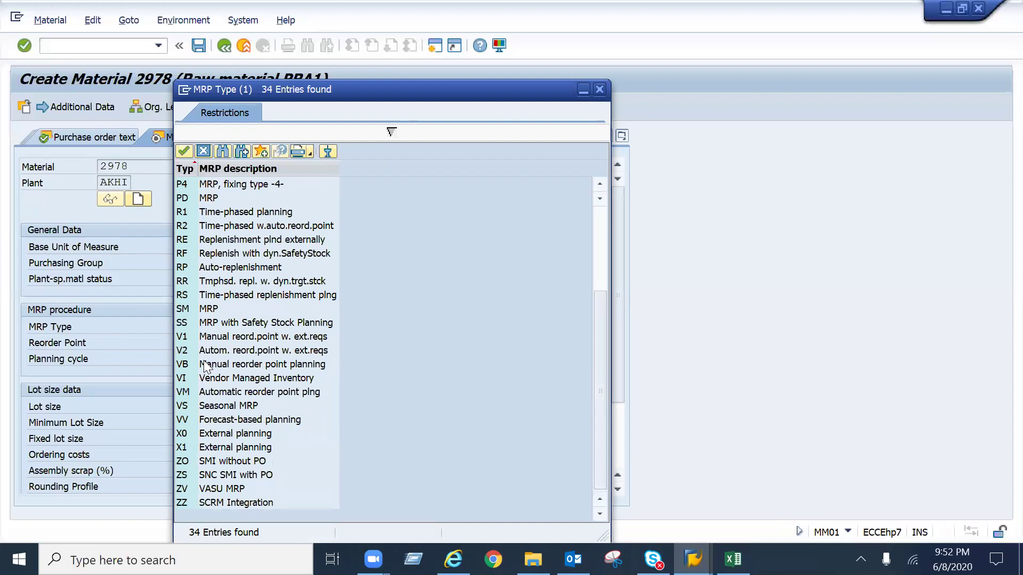
{"action": "left_click", "coordinate": [274, 363]}
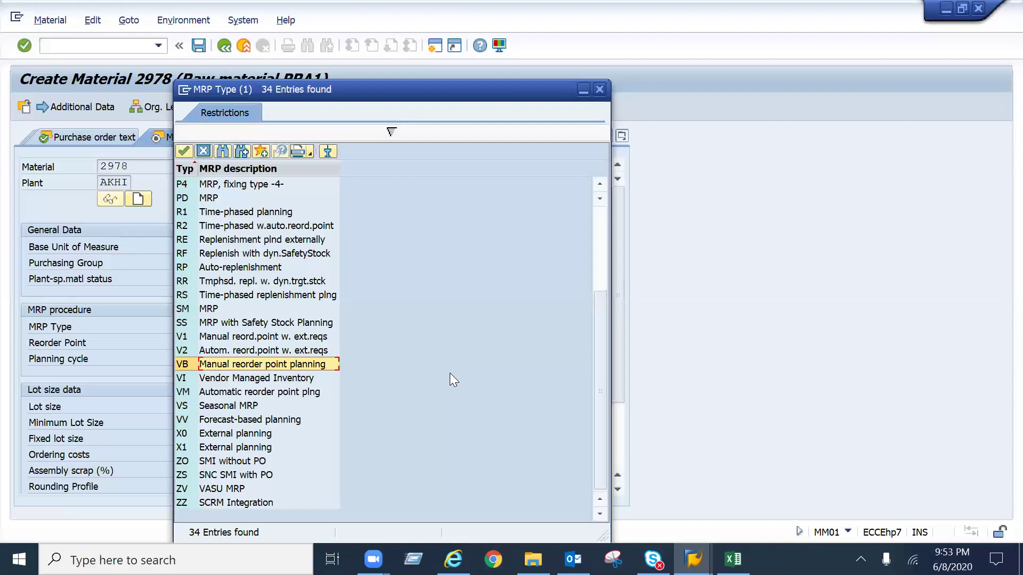
{"action": "double_click", "coordinate": [286, 364]}
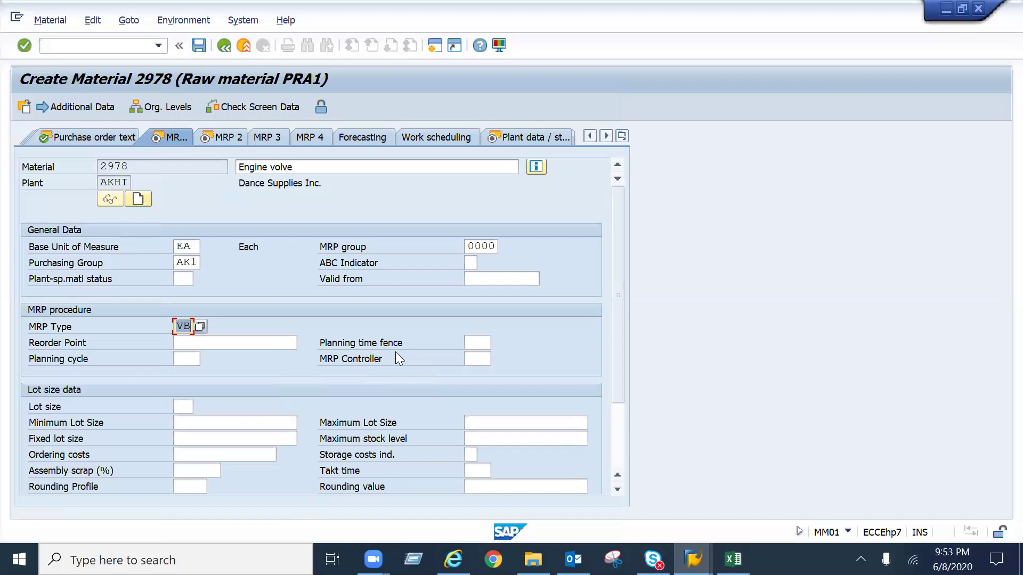
{"action": "key", "text": "Return"}
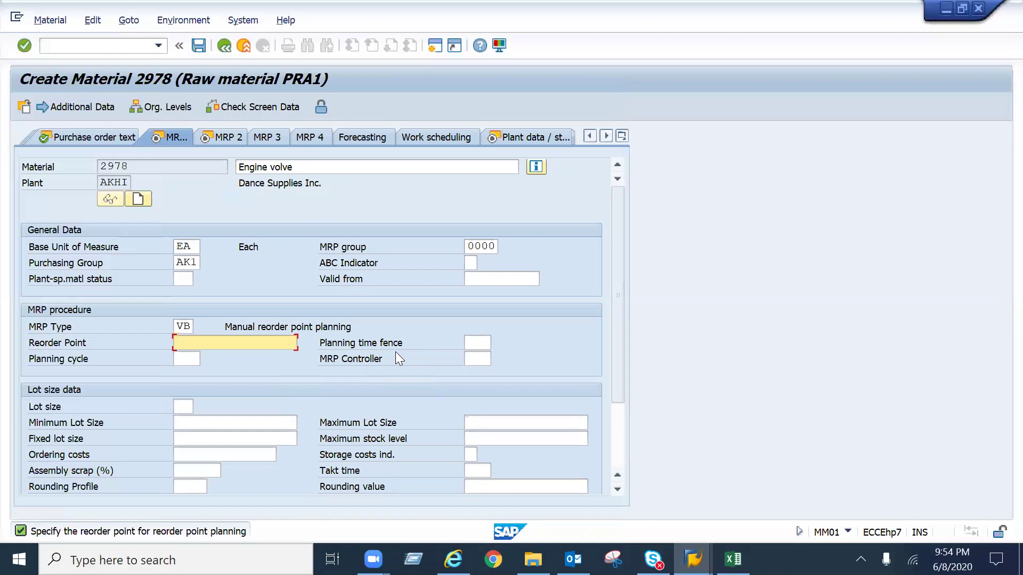
Step: Try changing the MRP Type to ND (No planning) and continue to the MRP 2 view
{"action": "left_click", "coordinate": [187, 327]}
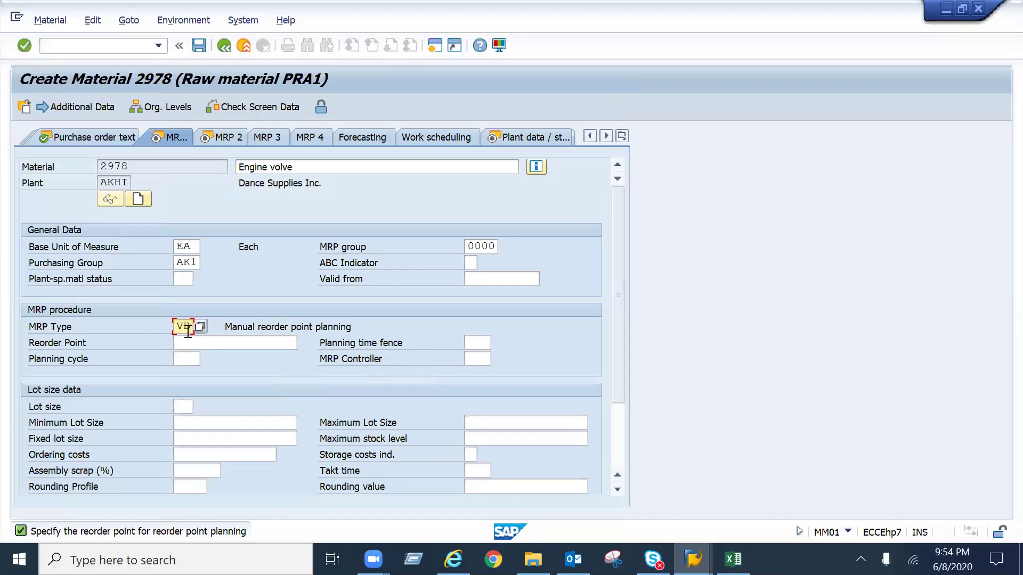
{"action": "left_click", "coordinate": [43, 329]}
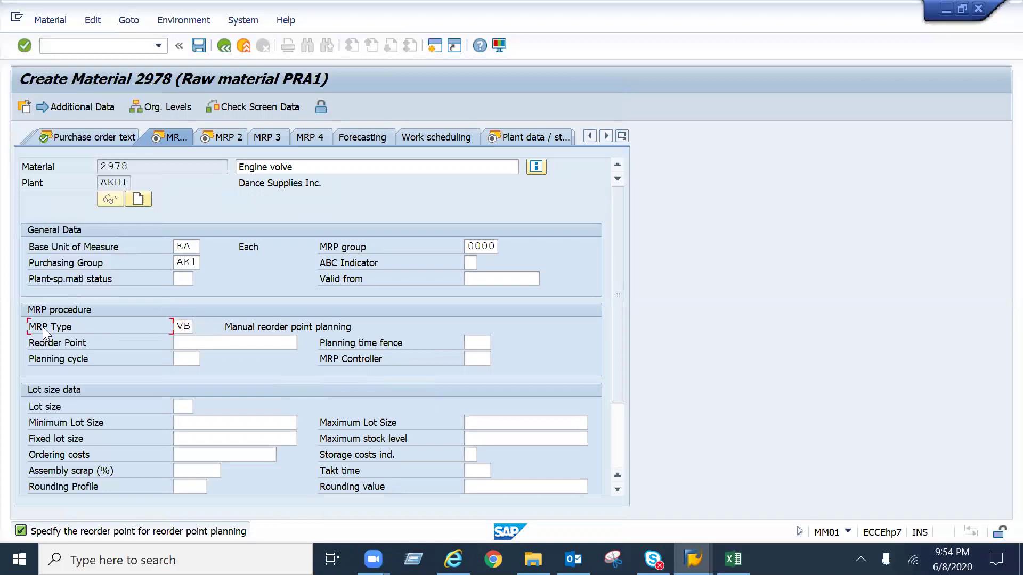
{"action": "left_click", "coordinate": [187, 326]}
{"action": "left_click", "coordinate": [281, 343]}
{"action": "key", "text": "BackSpace"}
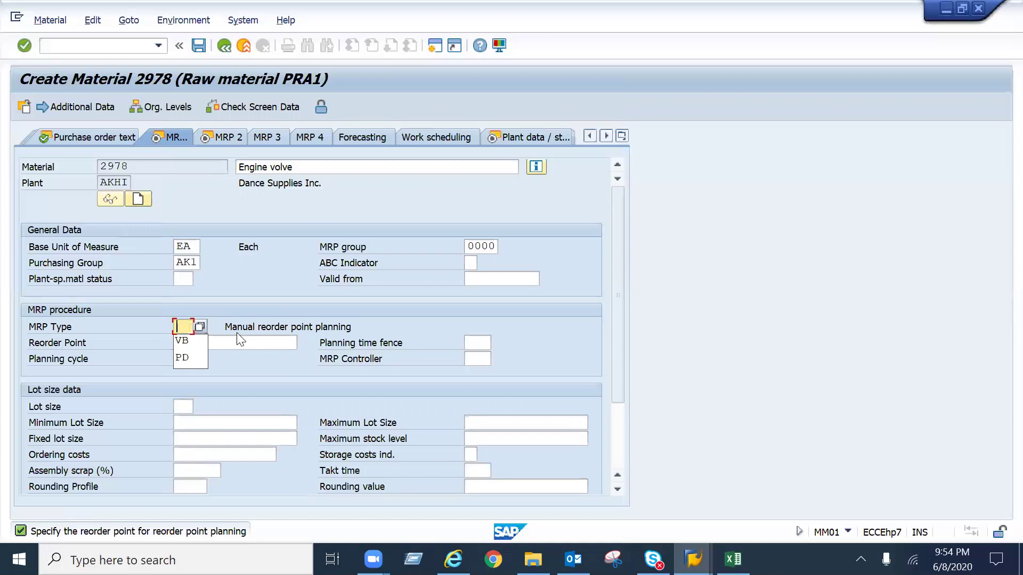
{"action": "key", "text": "Return"}
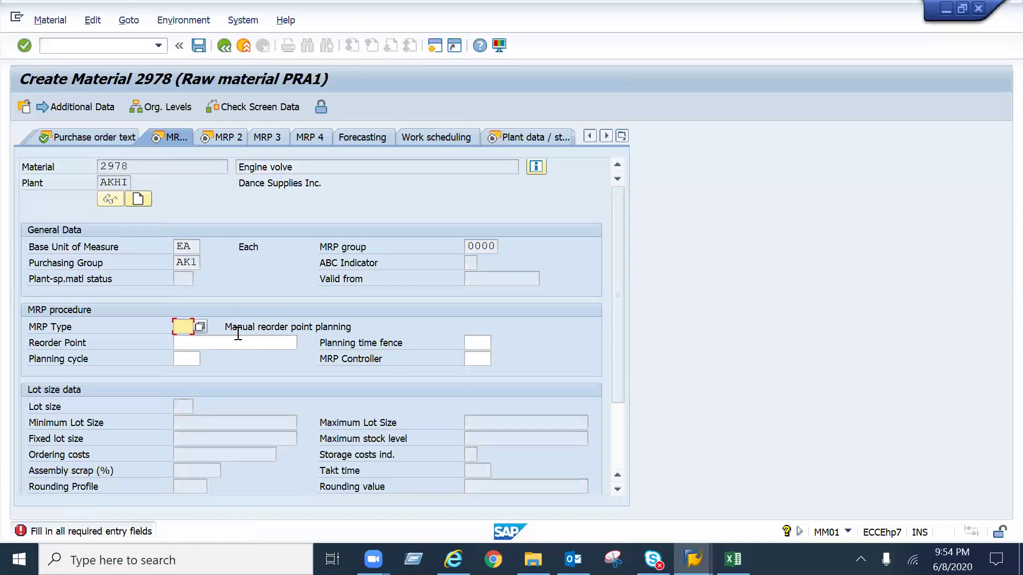
{"action": "type", "text": "VB"}
{"action": "key", "text": "Return"}
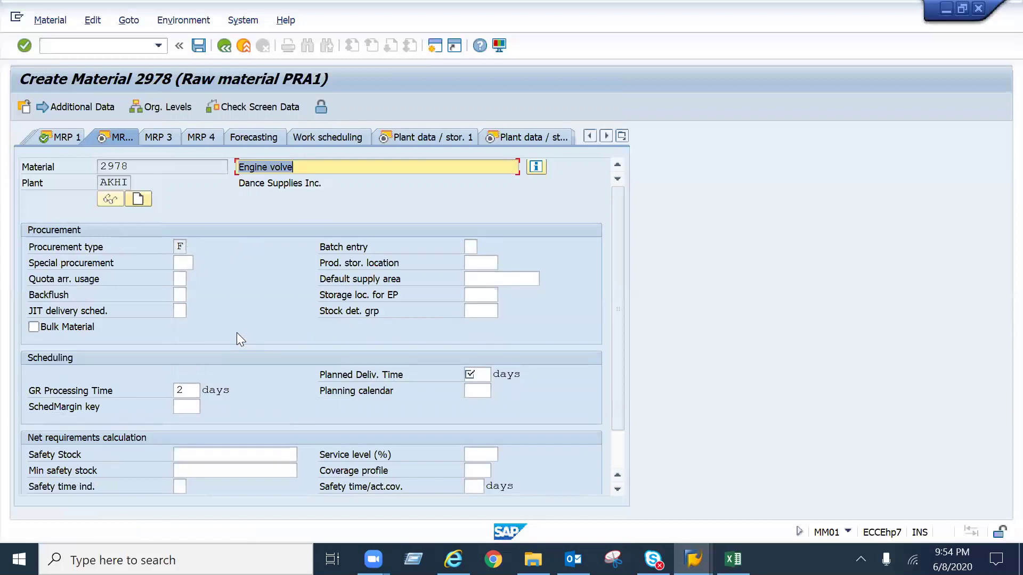
Step: Set the Planned Deliv. Time in the MRP 2 view to 2 days and return to MRP 1
{"action": "key", "text": "Return"}
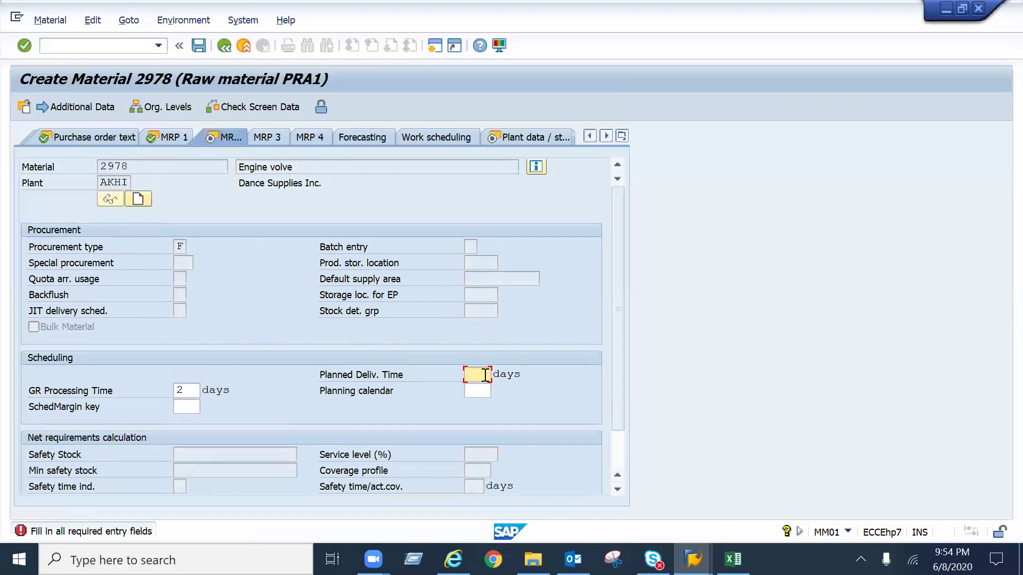
{"action": "type", "text": "2"}
{"action": "key", "text": "Return"}
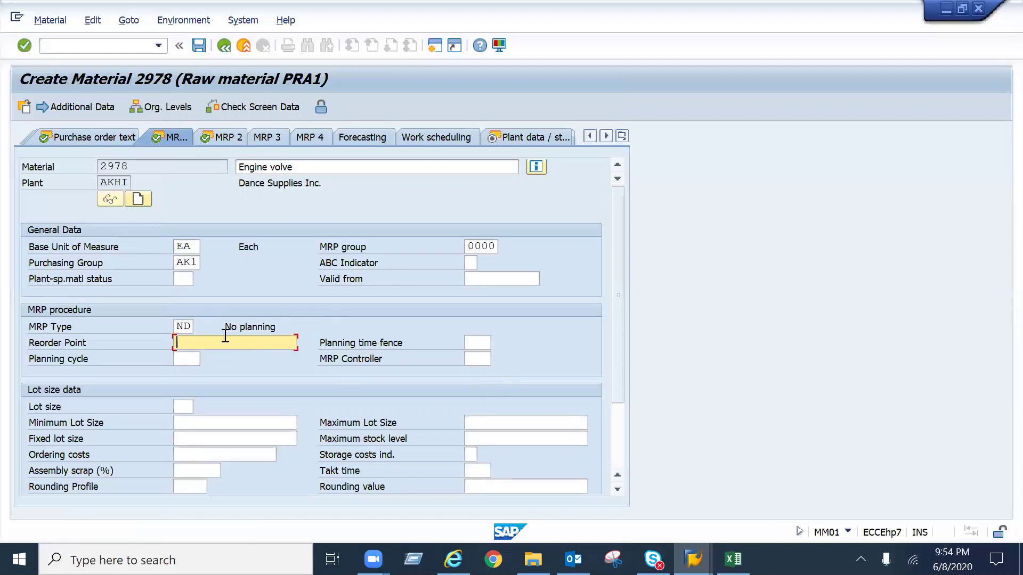
Step: Set the MRP Type to VB (Manual reorder point planning) with a Reorder Point of 4
{"action": "double_click", "coordinate": [175, 323]}
{"action": "type", "text": "VB"}
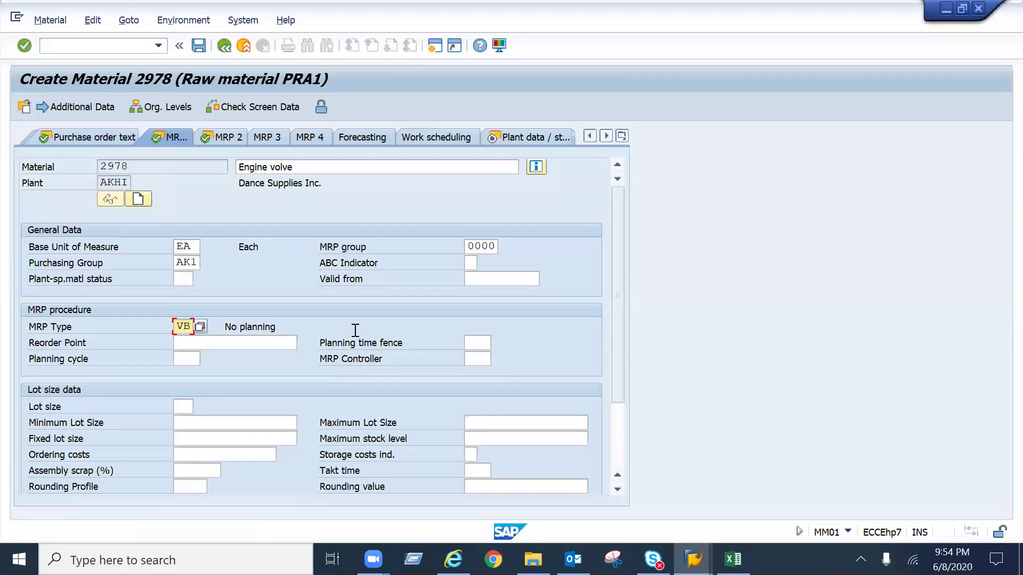
{"action": "key", "text": "Return"}
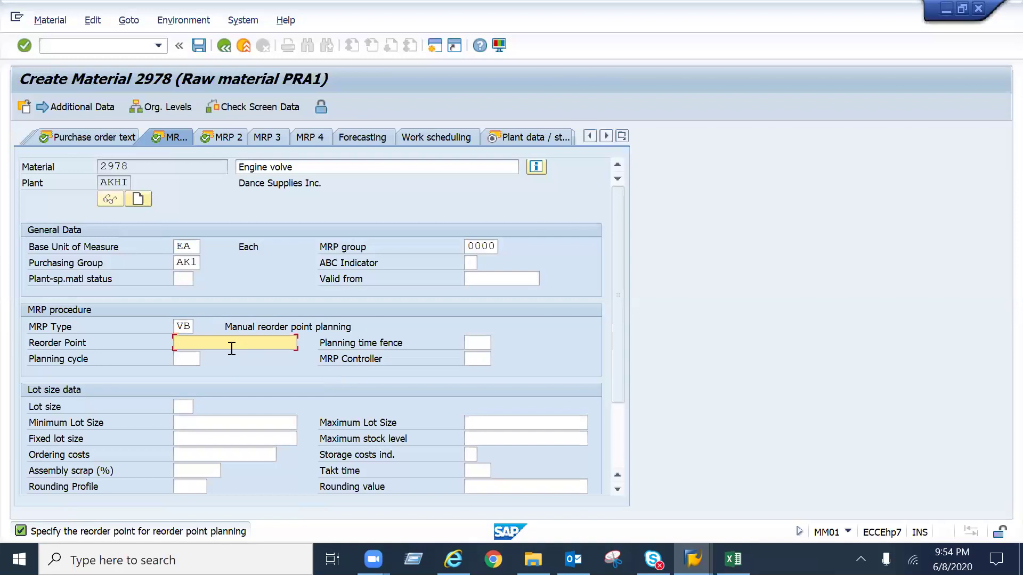
{"action": "type", "text": "4"}
{"action": "key", "text": "Return"}
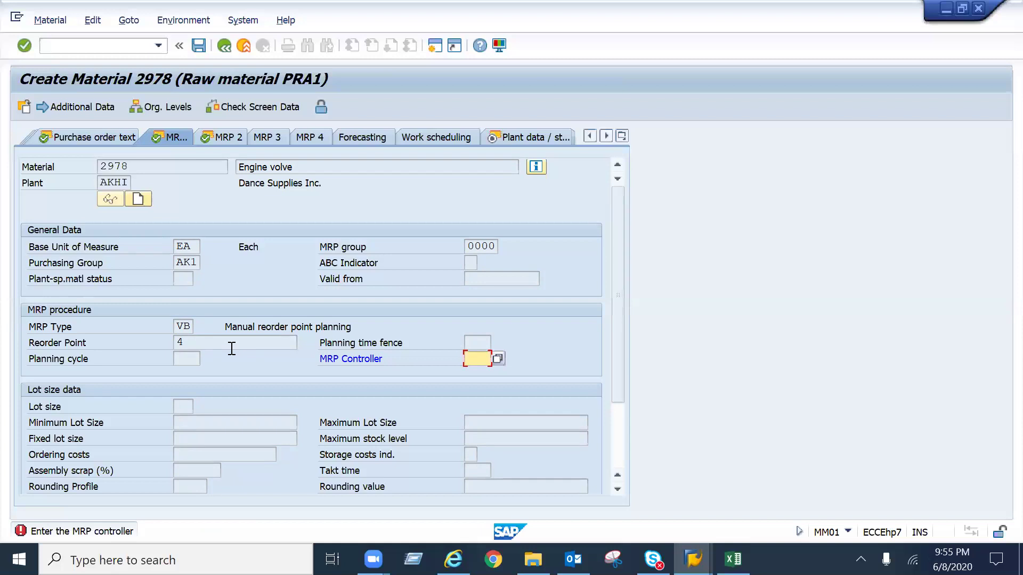
Step: Assign MRP Controller 000 (DISPONENT 000) from the value list to the material's MRP procedure
{"action": "left_click", "coordinate": [500, 361]}
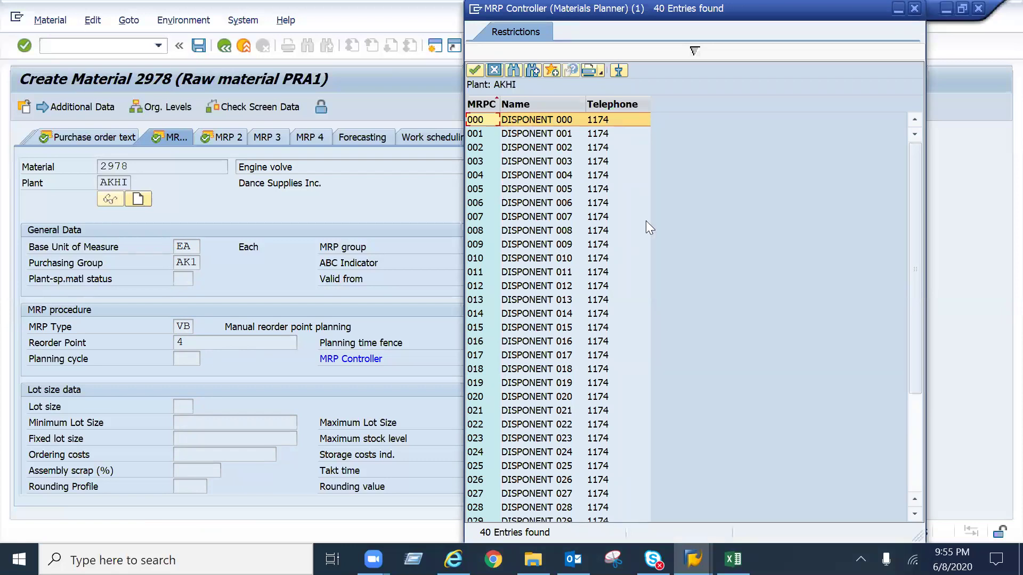
{"action": "double_click", "coordinate": [502, 121]}
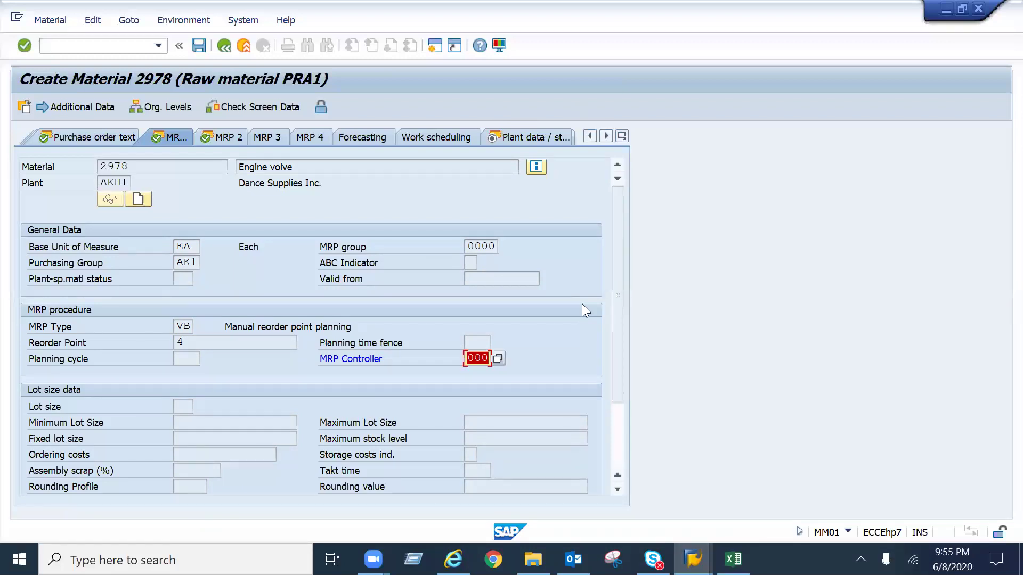
{"action": "left_click_drag", "start_coordinate": [467, 245], "coordinate": [518, 245]}
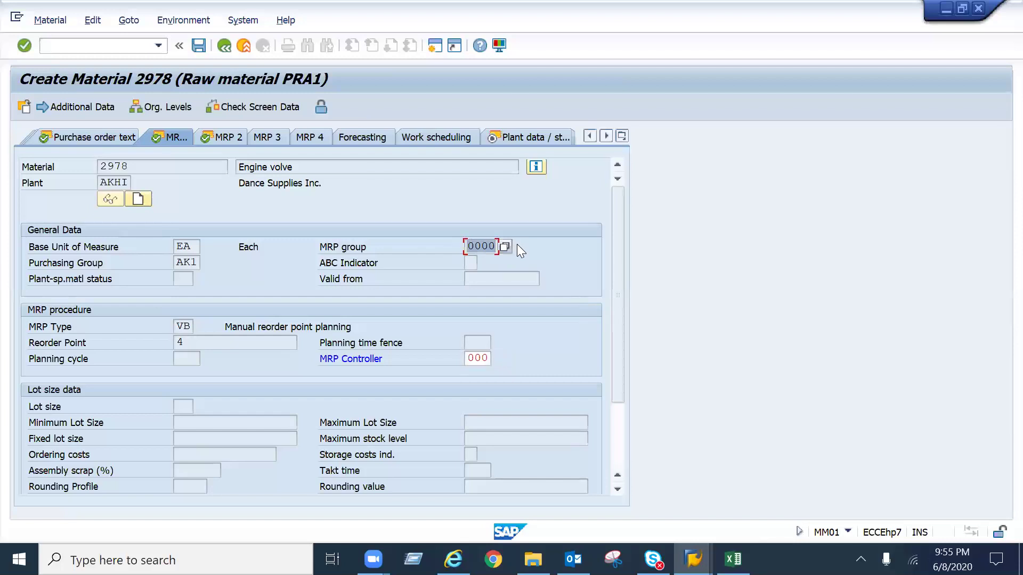
{"action": "key", "text": "Return"}
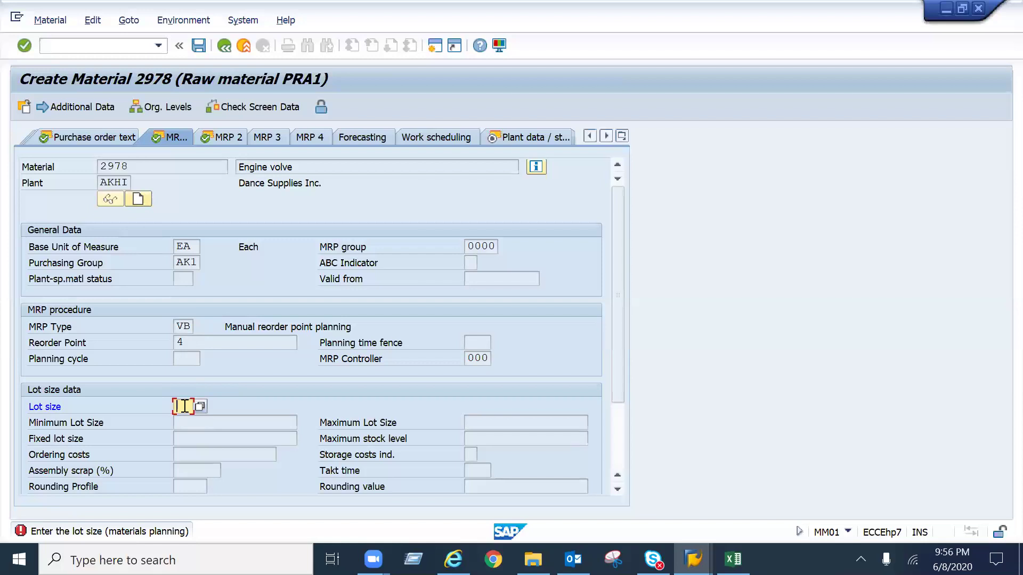
Step: Choose lot size FX (Fixed order quantity) from the value list for the material's MRP 1 lot size data
{"action": "type", "text": "6"}
{"action": "key", "text": "Return"}
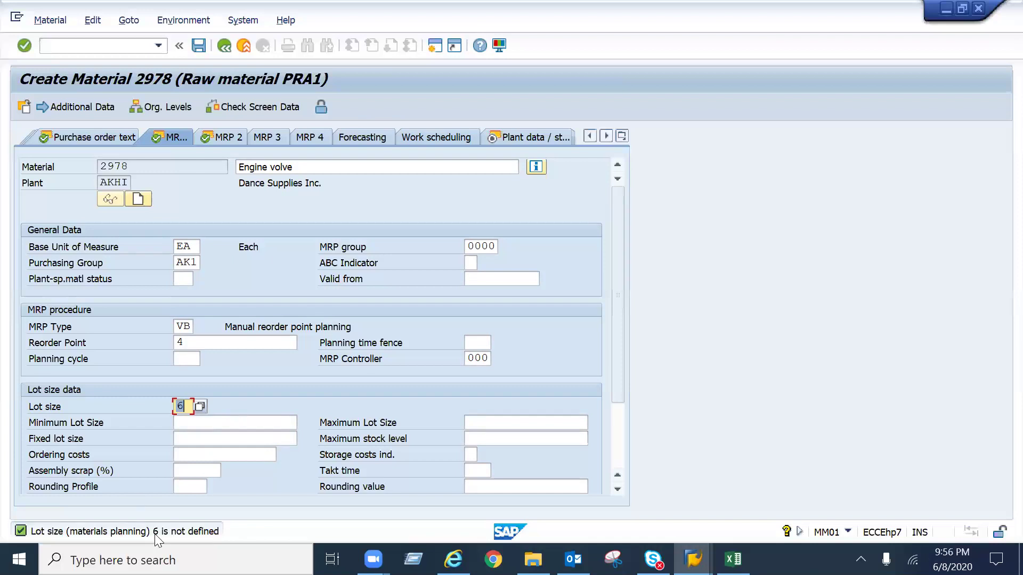
{"action": "left_click", "coordinate": [200, 406]}
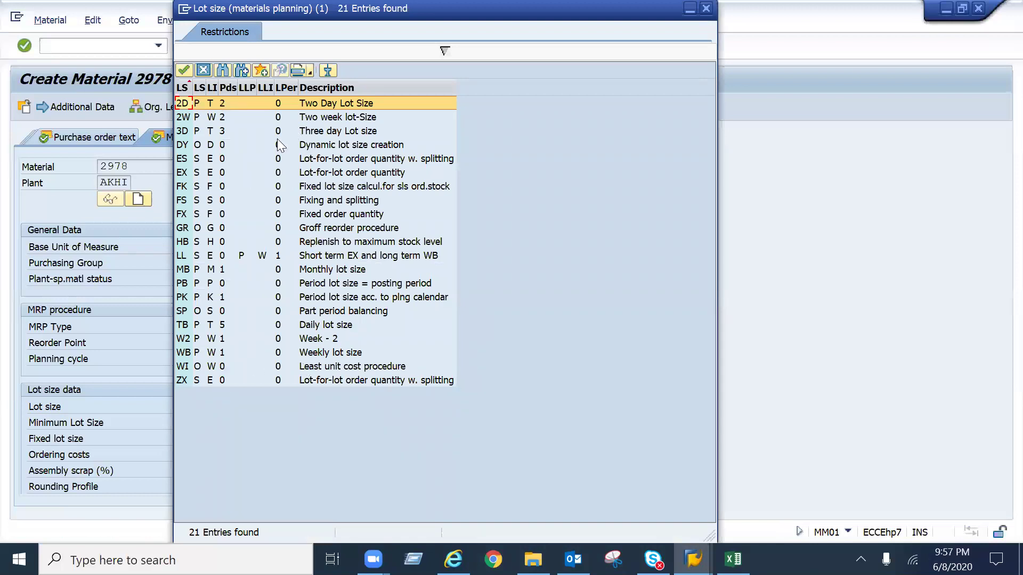
{"action": "left_click", "coordinate": [202, 172]}
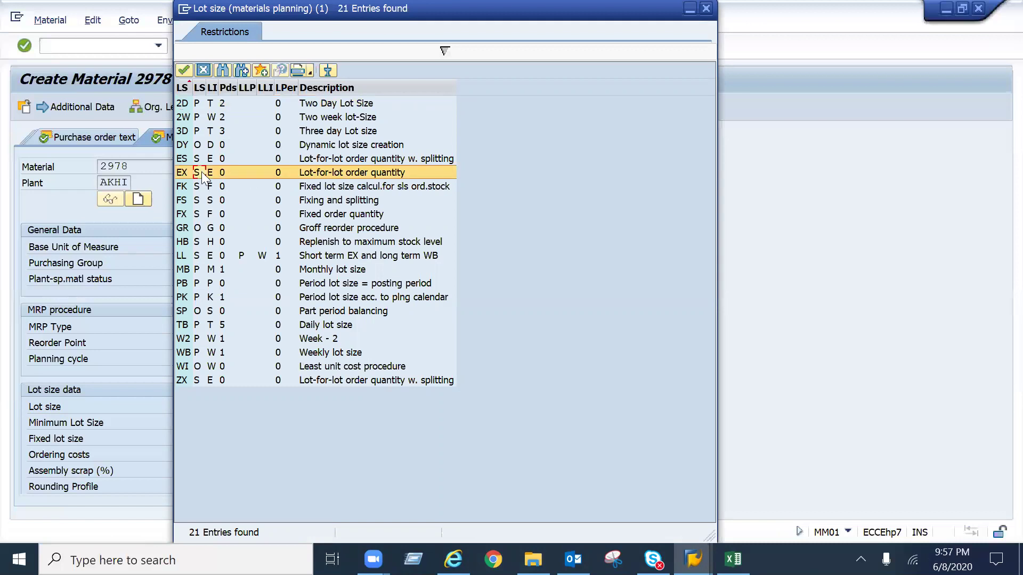
{"action": "left_click", "coordinate": [230, 214]}
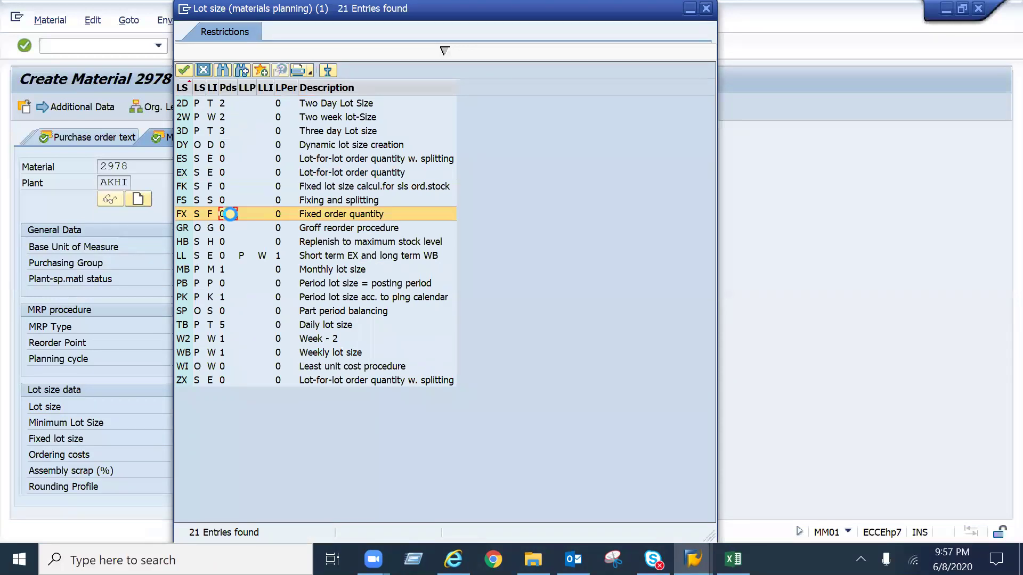
{"action": "key", "text": "Return"}
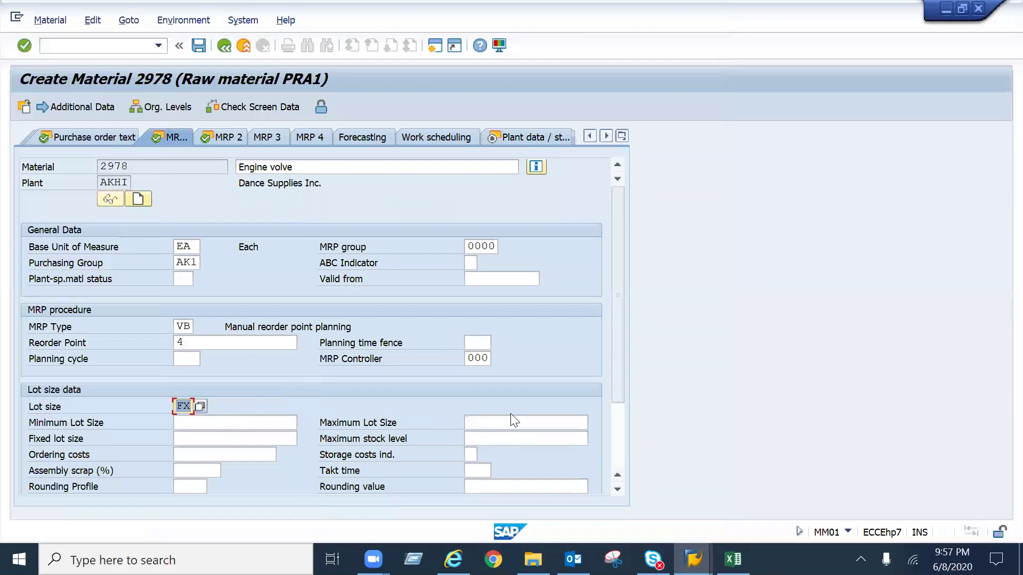
Step: Enter a Fixed lot size of 6 in the lot size data and continue to the MRP 2 view
{"action": "key", "text": "Return"}
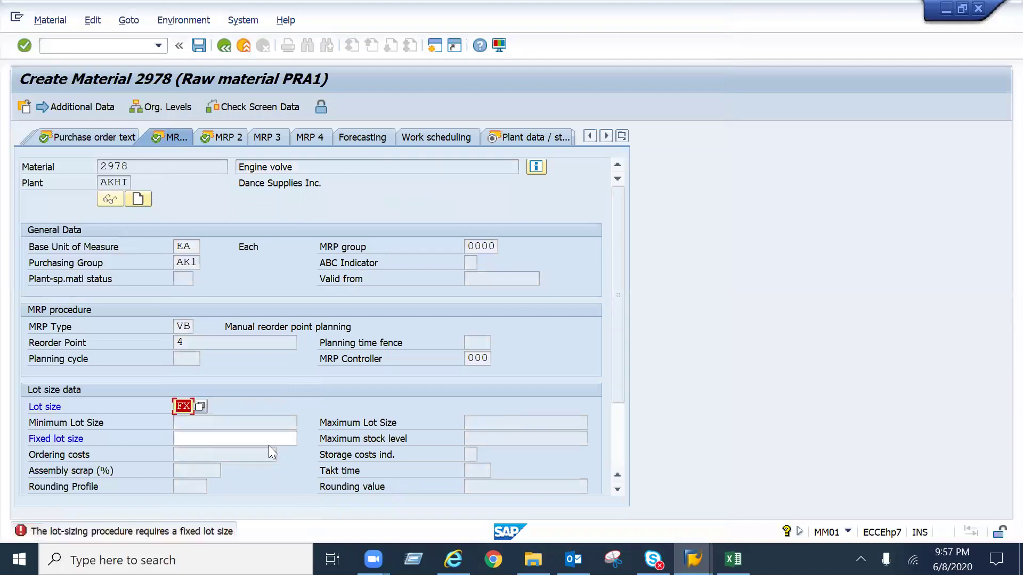
{"action": "left_click", "coordinate": [243, 442]}
{"action": "type", "text": "6"}
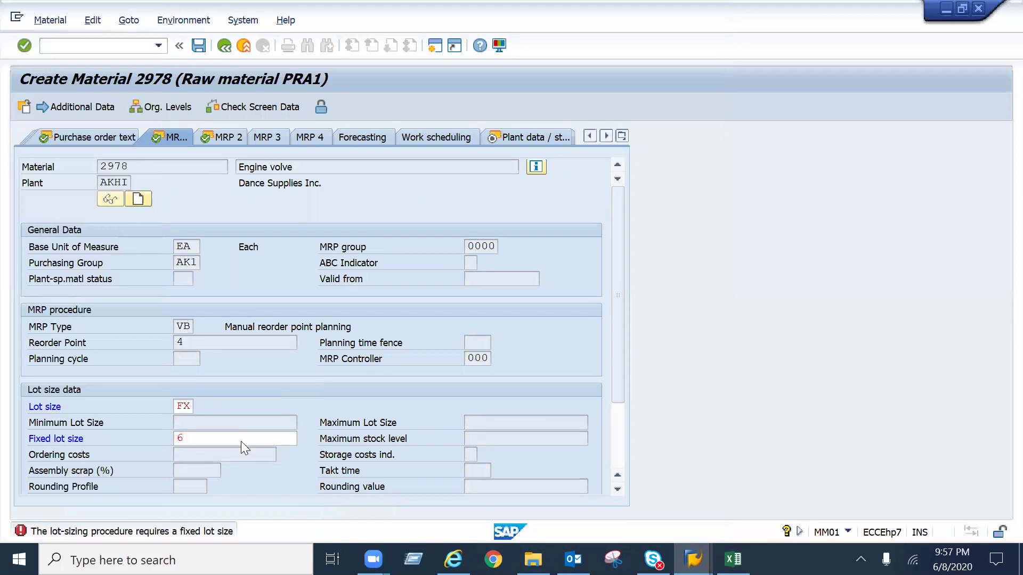
{"action": "key", "text": "Return"}
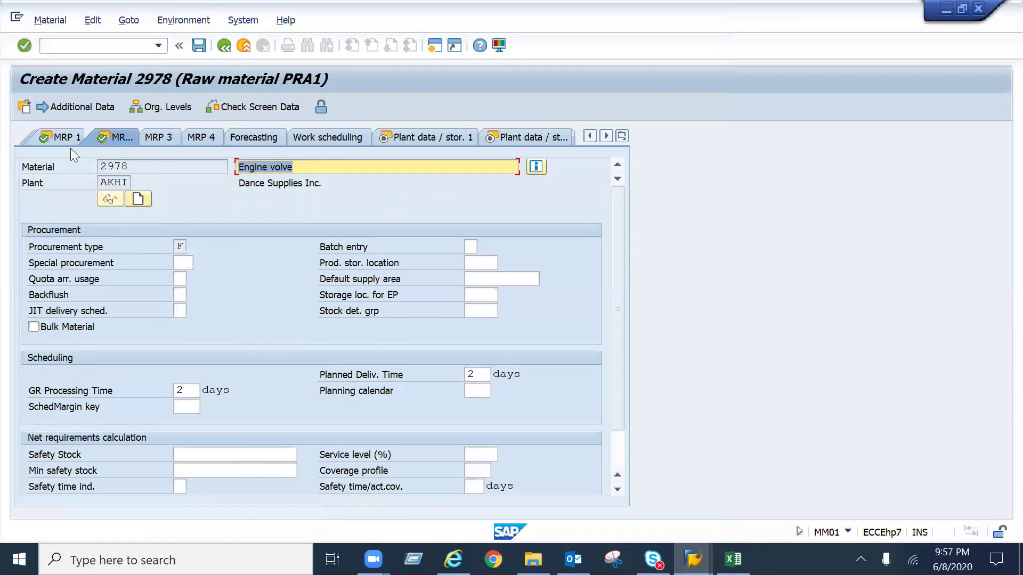
Step: Return to the MRP 1 view to review the lot size data, and continue to MRP 2 again
{"action": "left_click", "coordinate": [621, 454]}
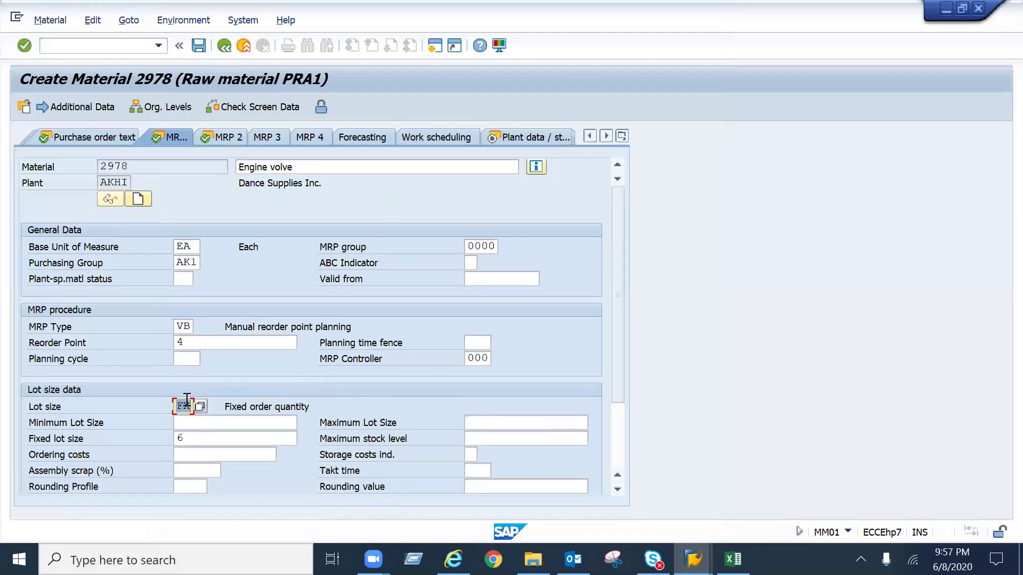
{"action": "left_click", "coordinate": [192, 434]}
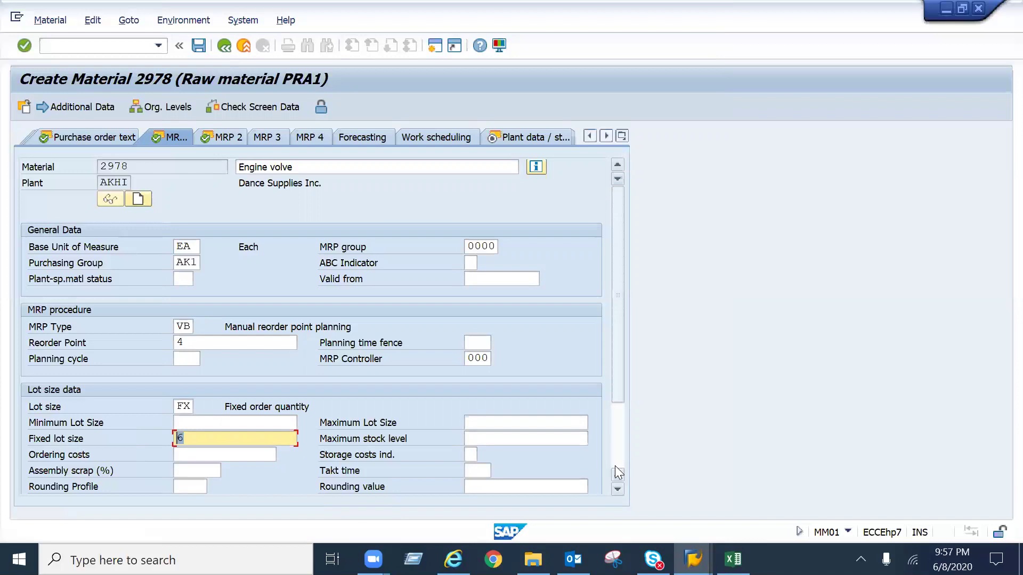
{"action": "scroll", "coordinate": [617, 471], "scroll_direction": "down", "scroll_amount": 2}
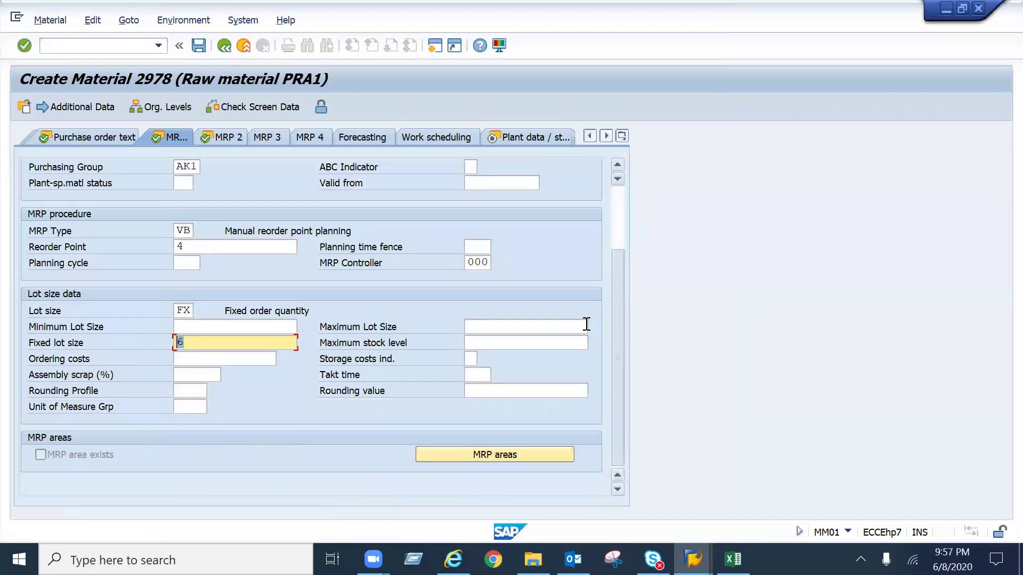
{"action": "key", "text": "Return"}
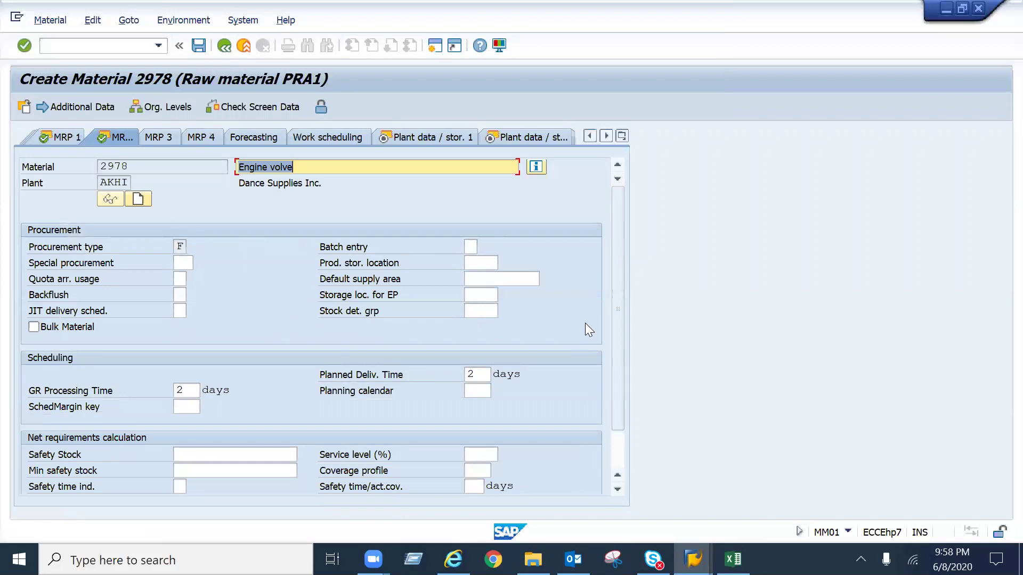
Step: Examine the procurement type options for in-house, external and both types in MRP 2, and close the value list without choosing
{"action": "left_click", "coordinate": [179, 248]}
{"action": "left_click", "coordinate": [193, 246]}
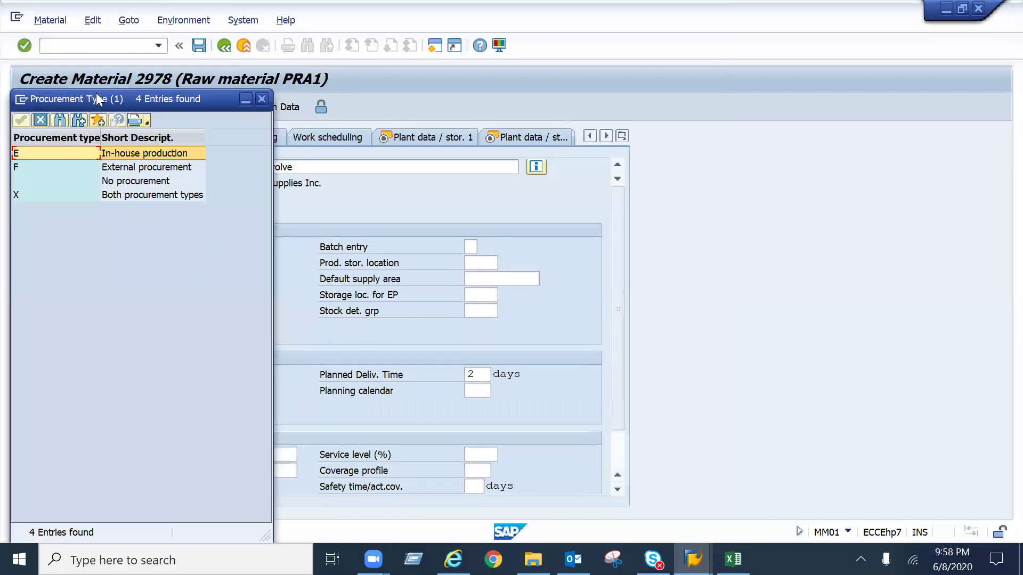
{"action": "left_click_drag", "start_coordinate": [96, 93], "coordinate": [389, 71]}
{"action": "left_click", "coordinate": [446, 148]}
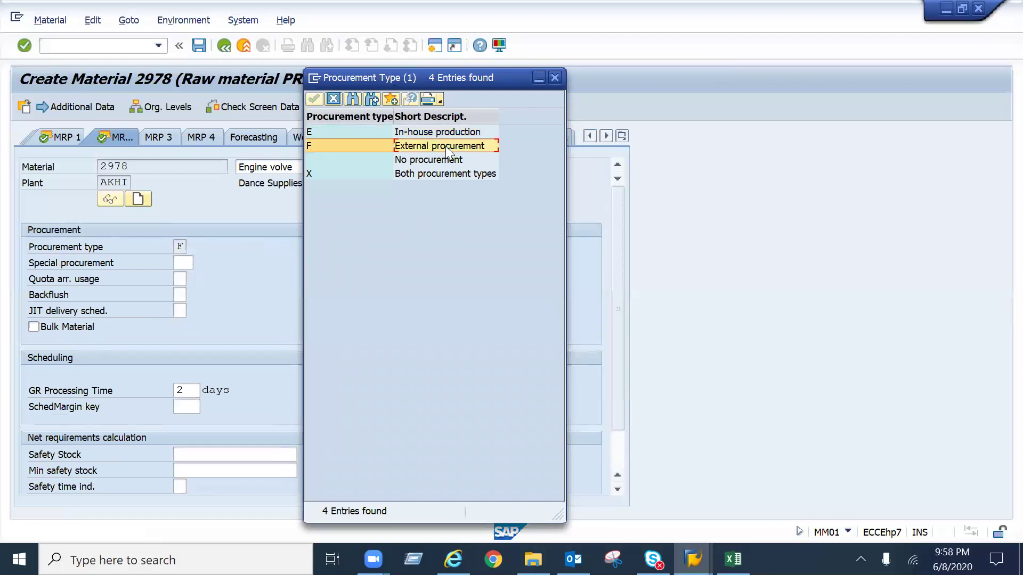
{"action": "left_click", "coordinate": [397, 137]}
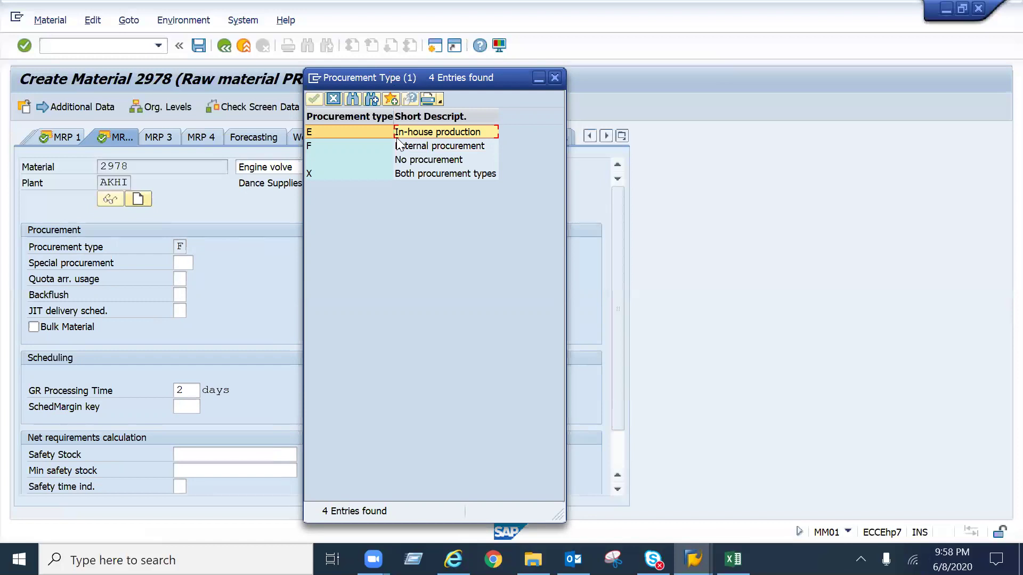
{"action": "left_click", "coordinate": [397, 144]}
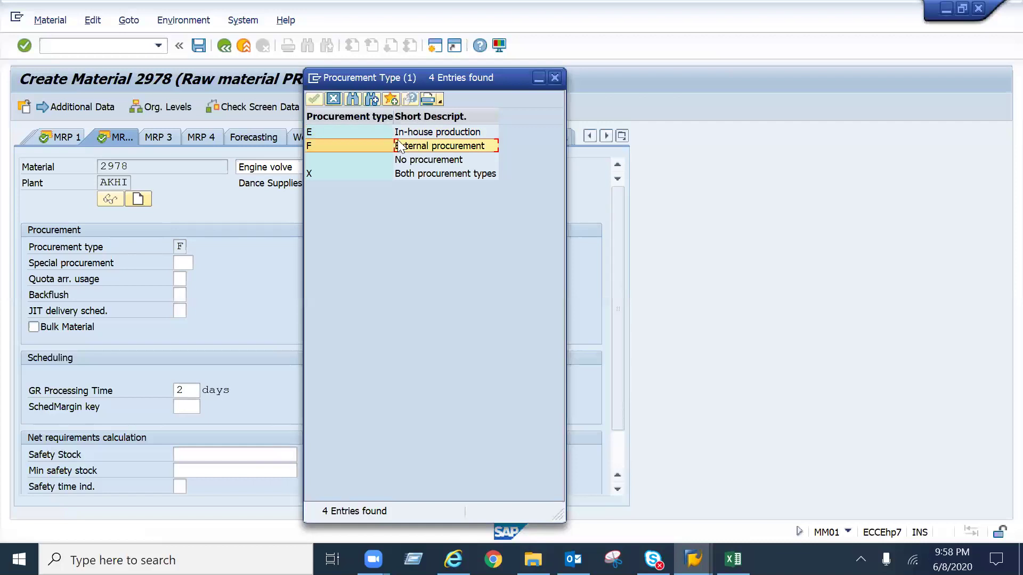
{"action": "left_click", "coordinate": [397, 132]}
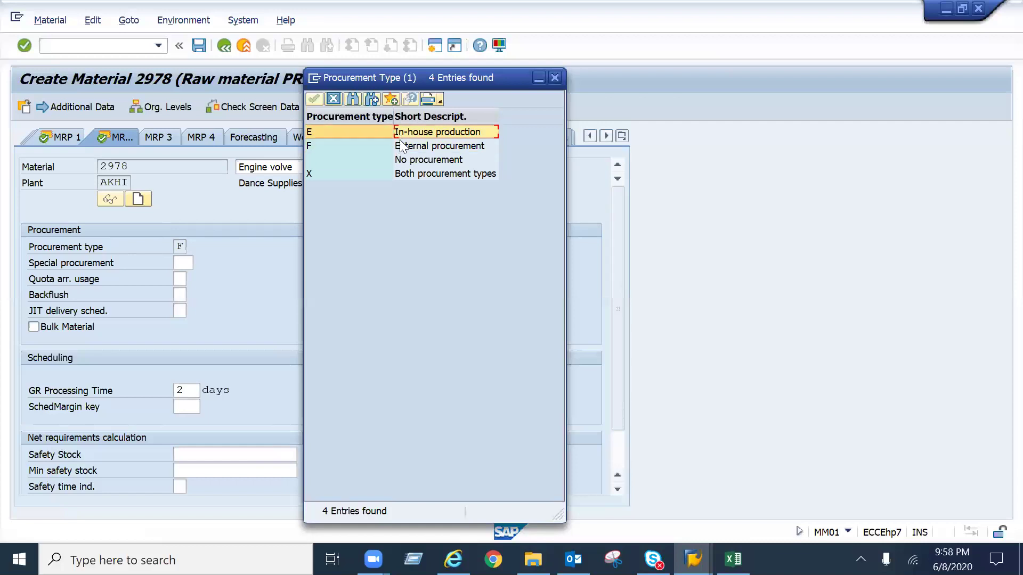
{"action": "left_click", "coordinate": [400, 146]}
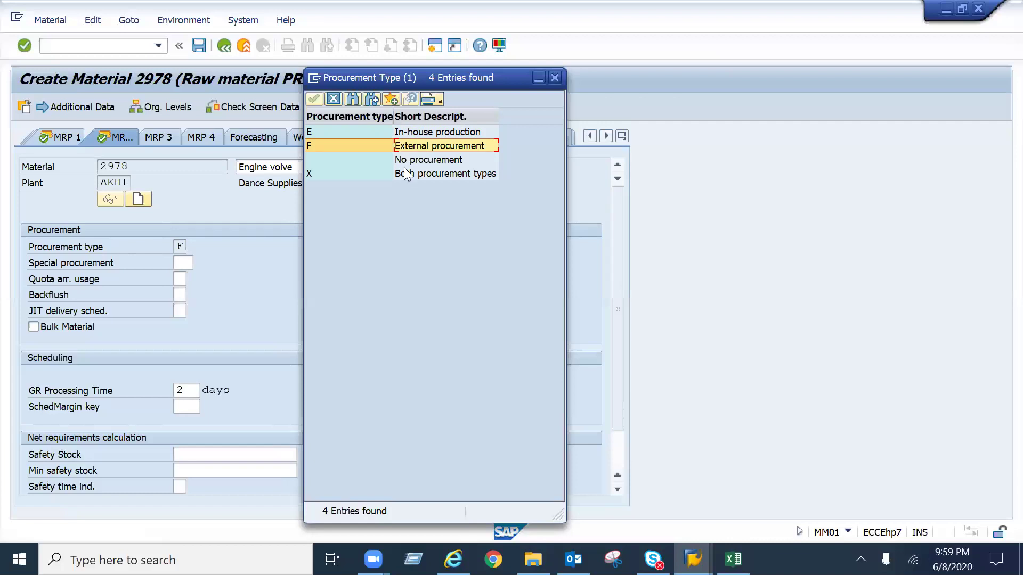
{"action": "left_click", "coordinate": [405, 173]}
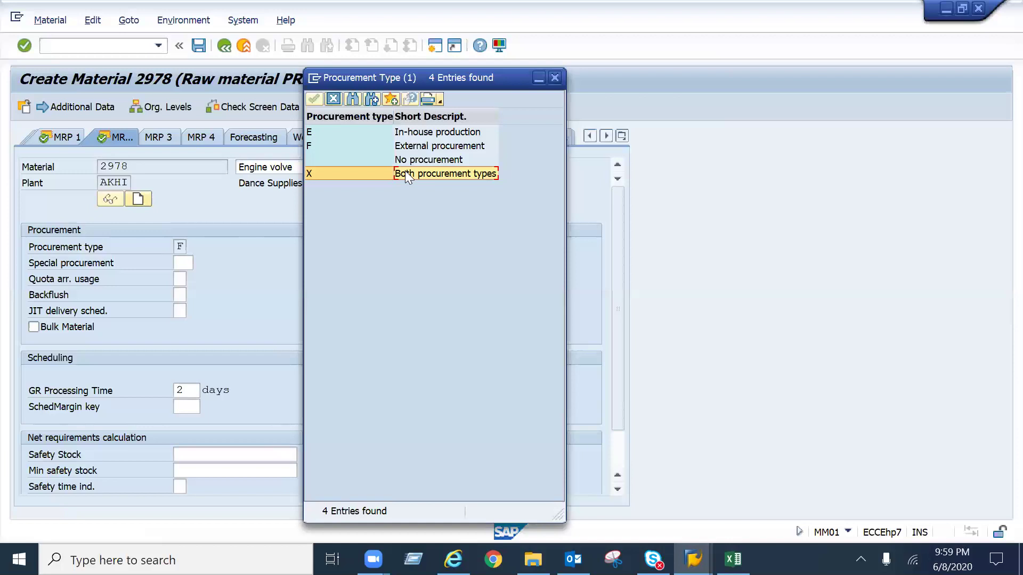
{"action": "left_click", "coordinate": [410, 149]}
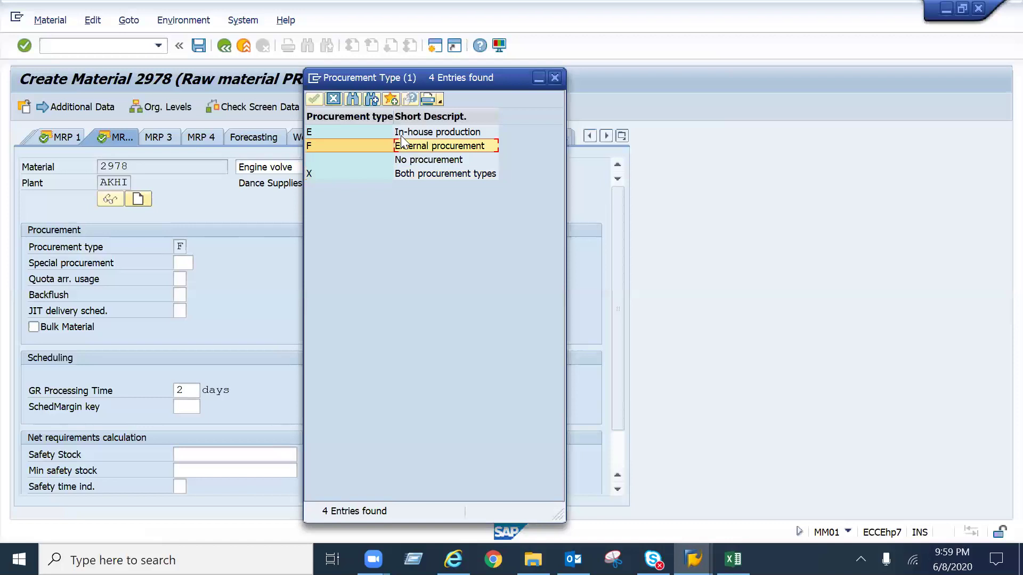
{"action": "left_click", "coordinate": [334, 98]}
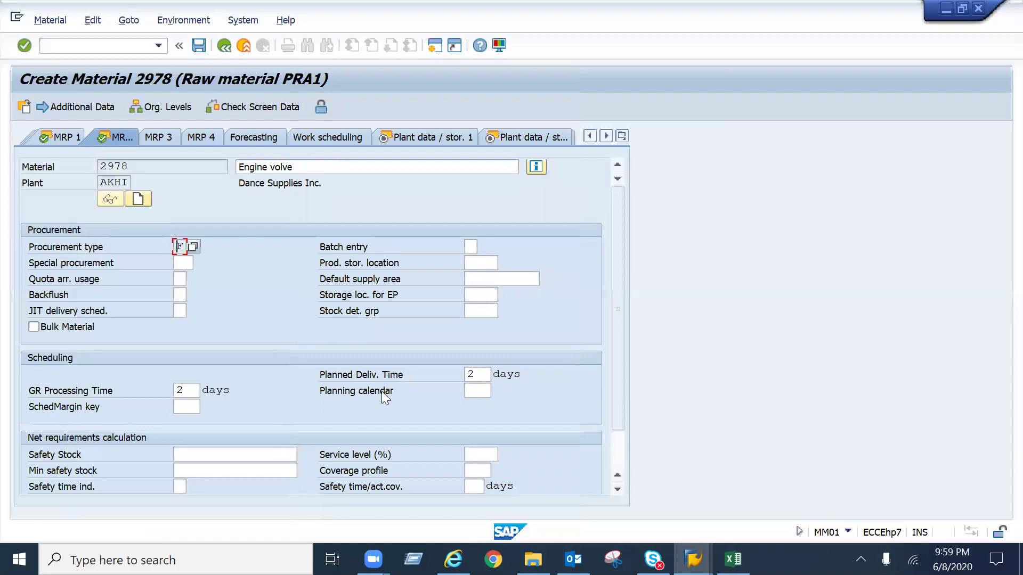
Step: Check the Planned Deliv. Time in MRP 2 and continue through Plant data / stor. 1 to the Plant data / stor. 2 view
{"action": "left_click", "coordinate": [484, 376]}
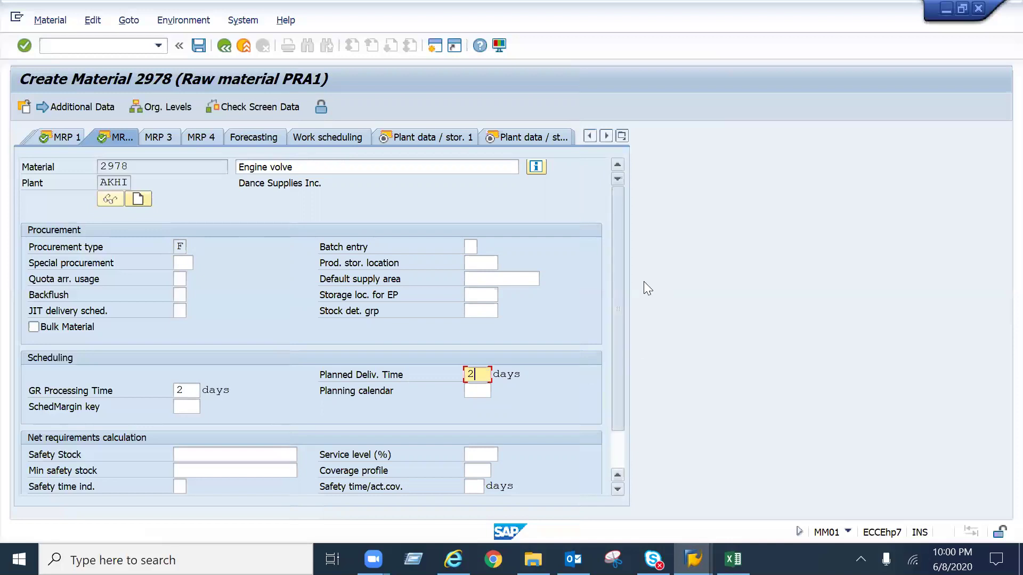
{"action": "key", "text": "Return"}
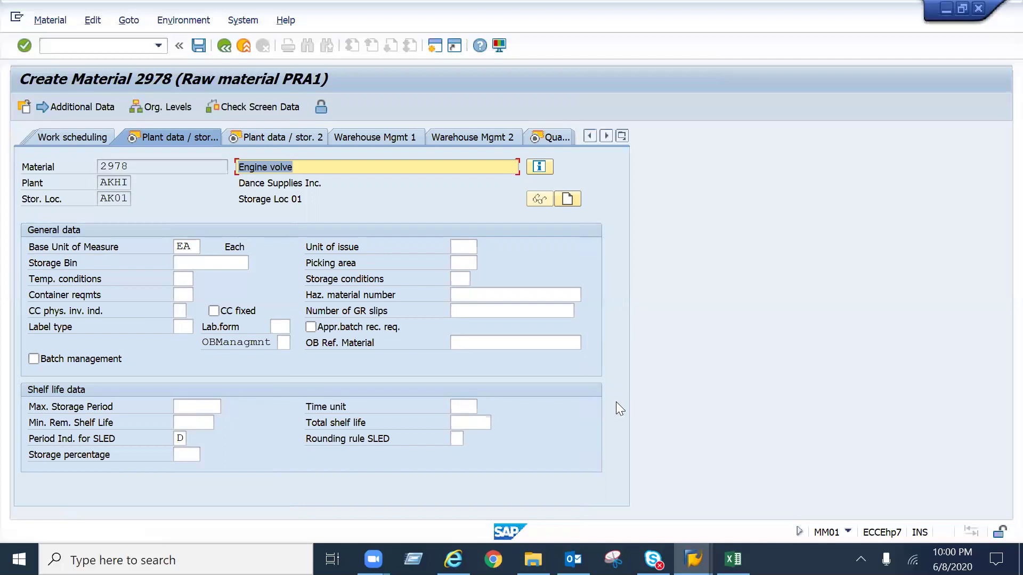
{"action": "key", "text": "Return"}
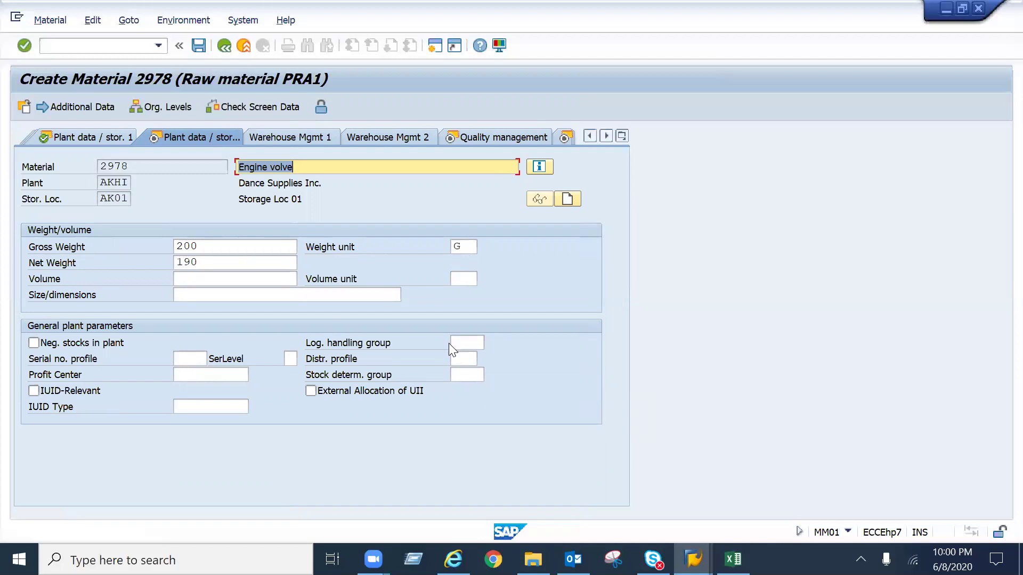
Step: Review the plant, storage location and weight/volume fields in Plant data / stor. 2, and continue to the Quality management view
{"action": "left_click", "coordinate": [213, 246]}
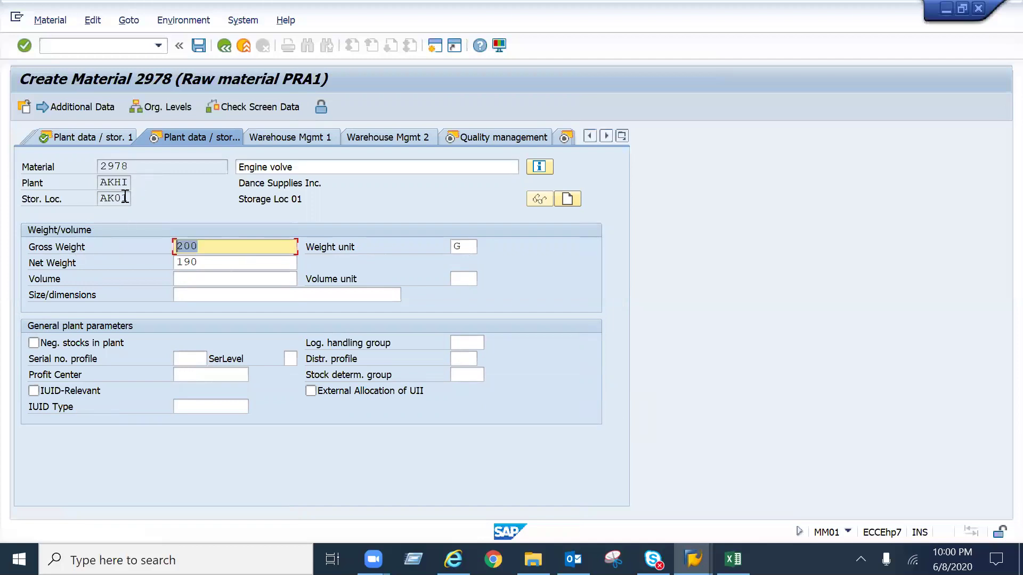
{"action": "left_click", "coordinate": [117, 182]}
{"action": "left_click", "coordinate": [105, 199]}
{"action": "double_click", "coordinate": [129, 204]}
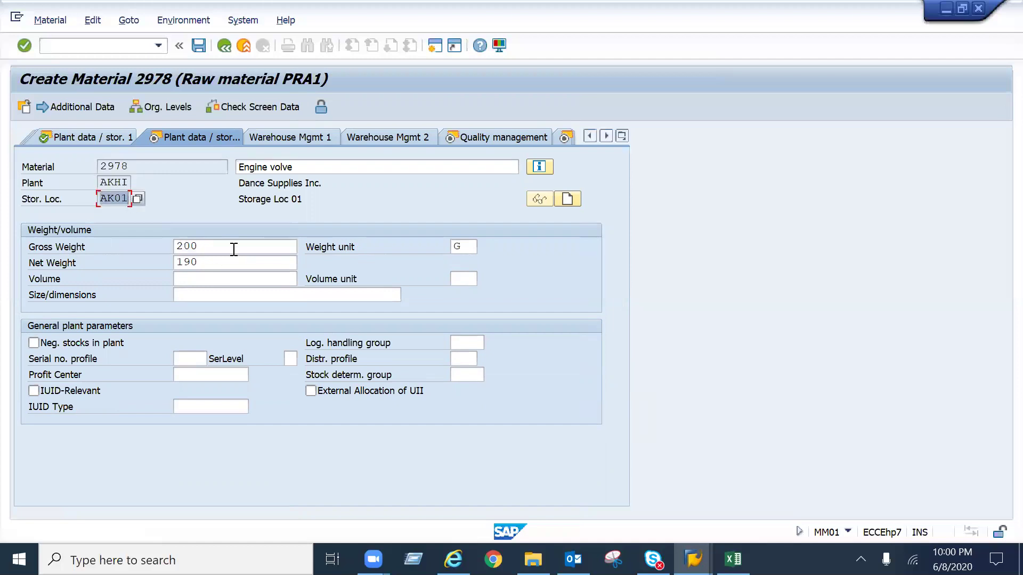
{"action": "double_click", "coordinate": [234, 249]}
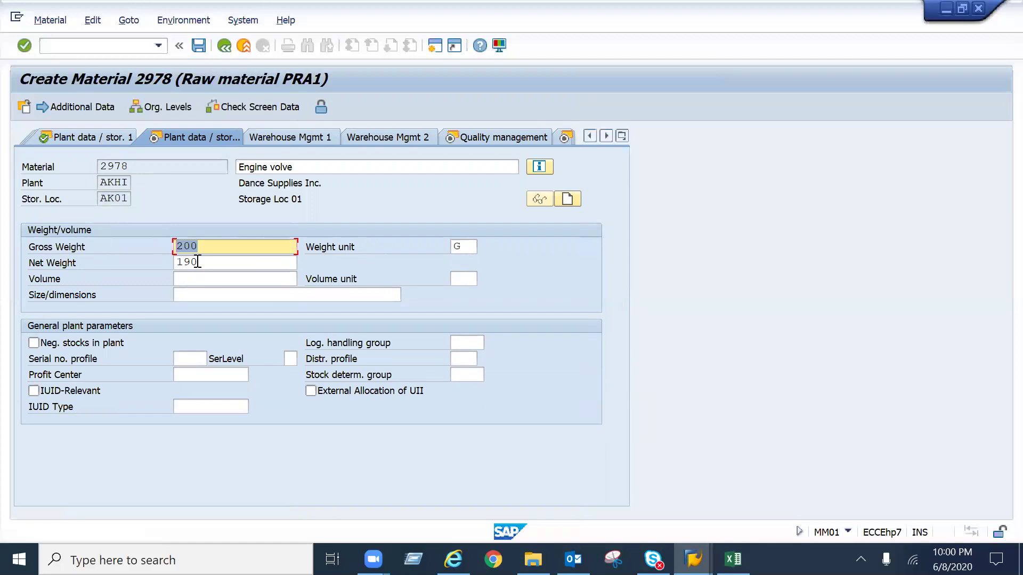
{"action": "key", "text": "Tab"}
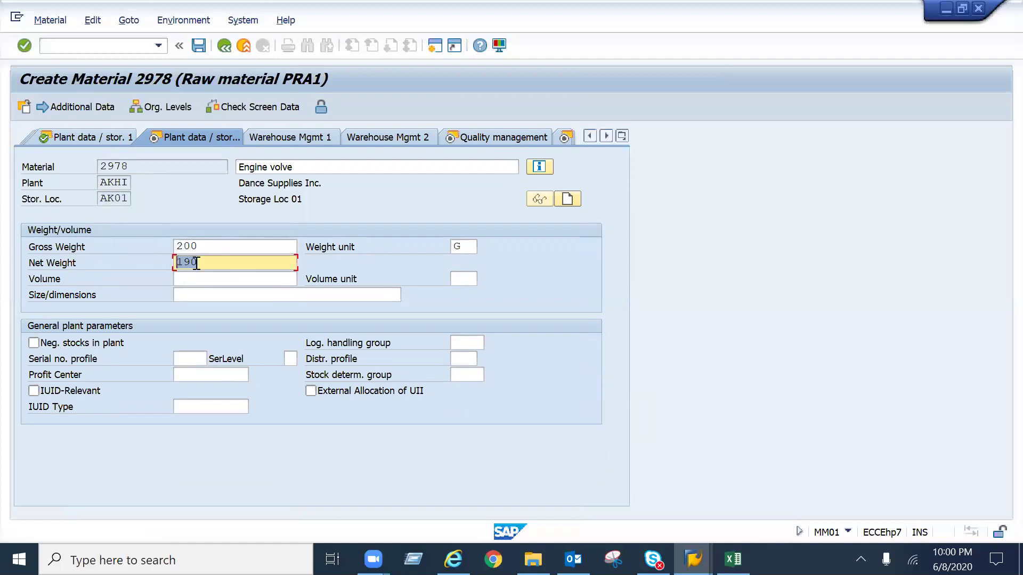
{"action": "left_click", "coordinate": [231, 278]}
{"action": "left_click", "coordinate": [234, 293]}
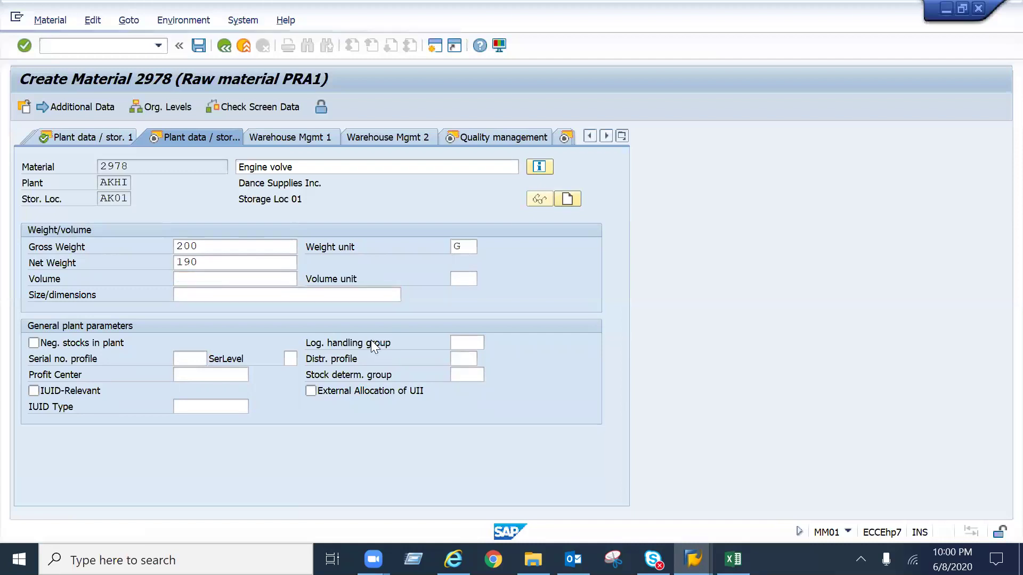
{"action": "key", "text": "Return"}
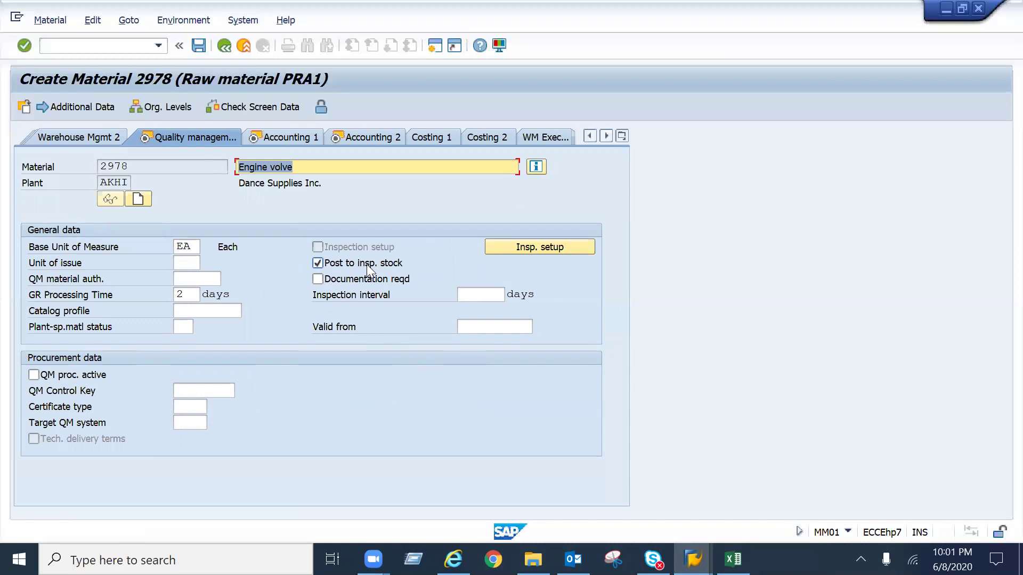
Step: Open the Accounting 1 view and set the Valuation Class to 3000 (Raw materials 1) from the value list
{"action": "left_click", "coordinate": [291, 134]}
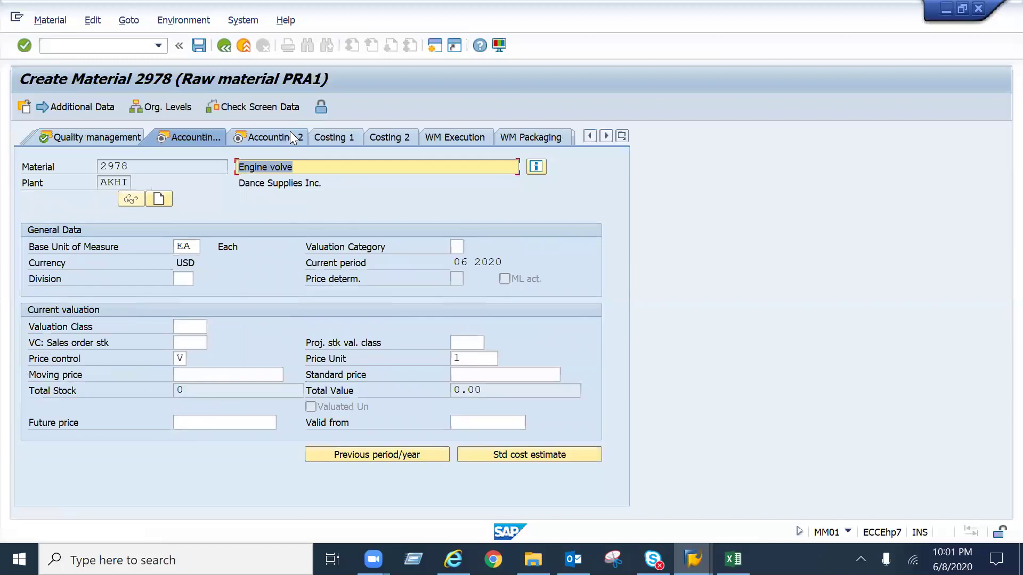
{"action": "left_click", "coordinate": [202, 328]}
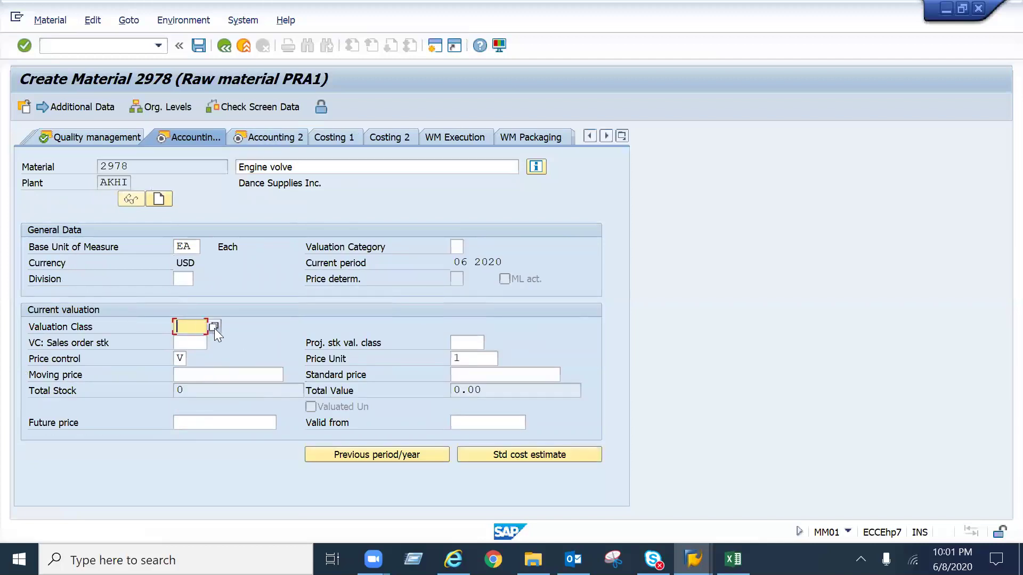
{"action": "left_click", "coordinate": [214, 327]}
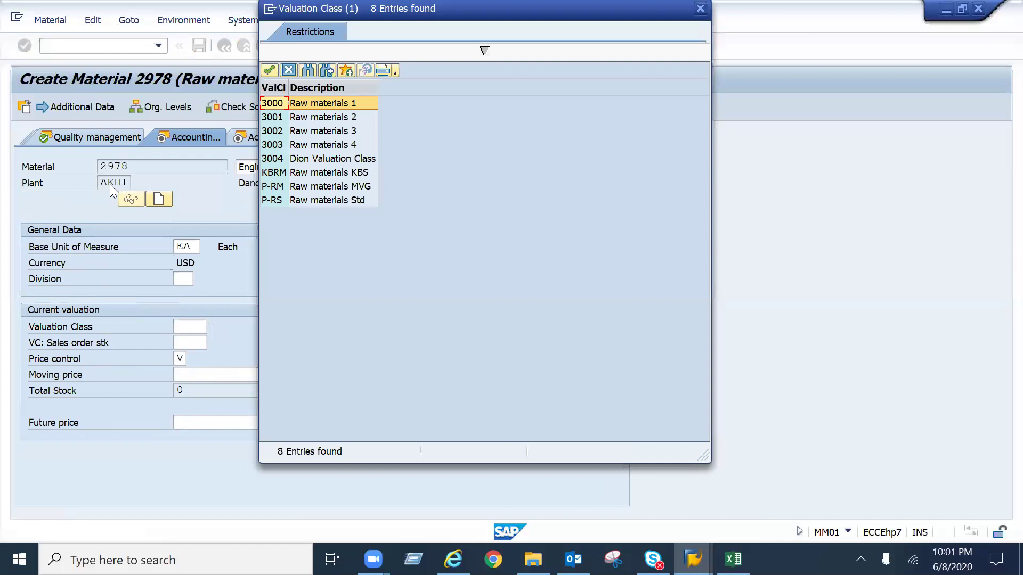
{"action": "double_click", "coordinate": [316, 103]}
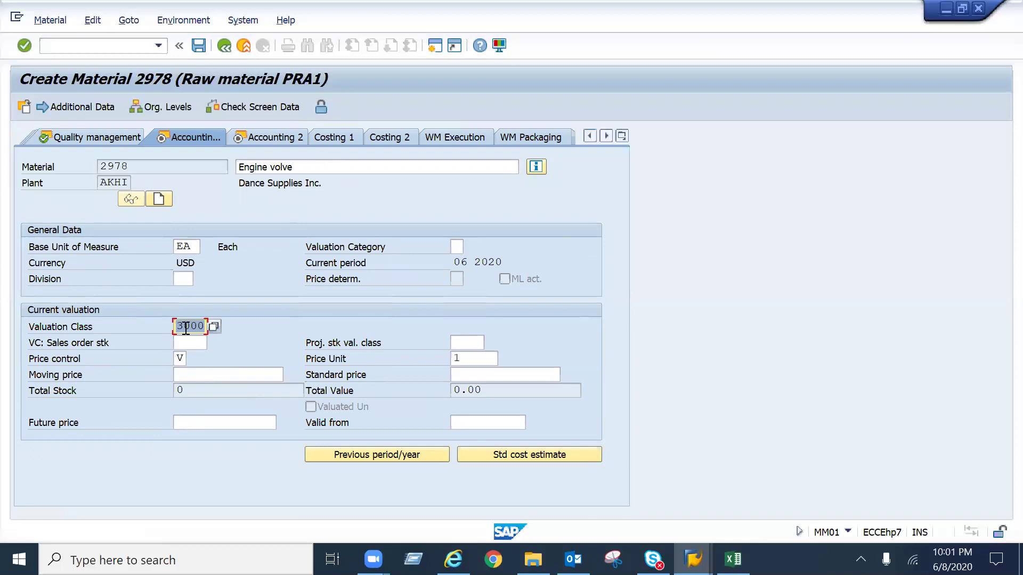
Step: Set the Price control to S (Standard price) with a Standard price of 150 and continue to the Accounting 2 view
{"action": "left_click", "coordinate": [180, 358]}
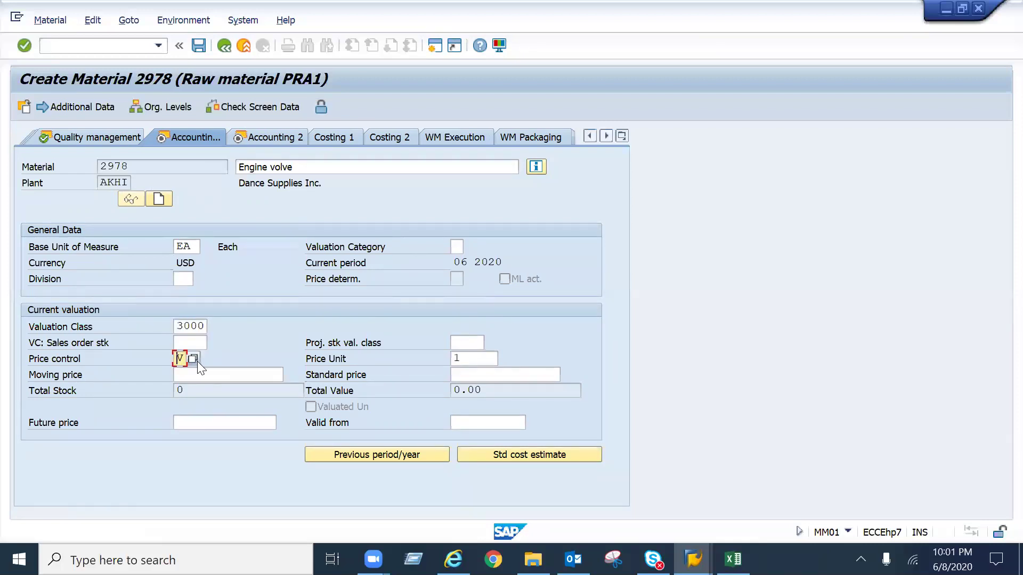
{"action": "left_click", "coordinate": [193, 356]}
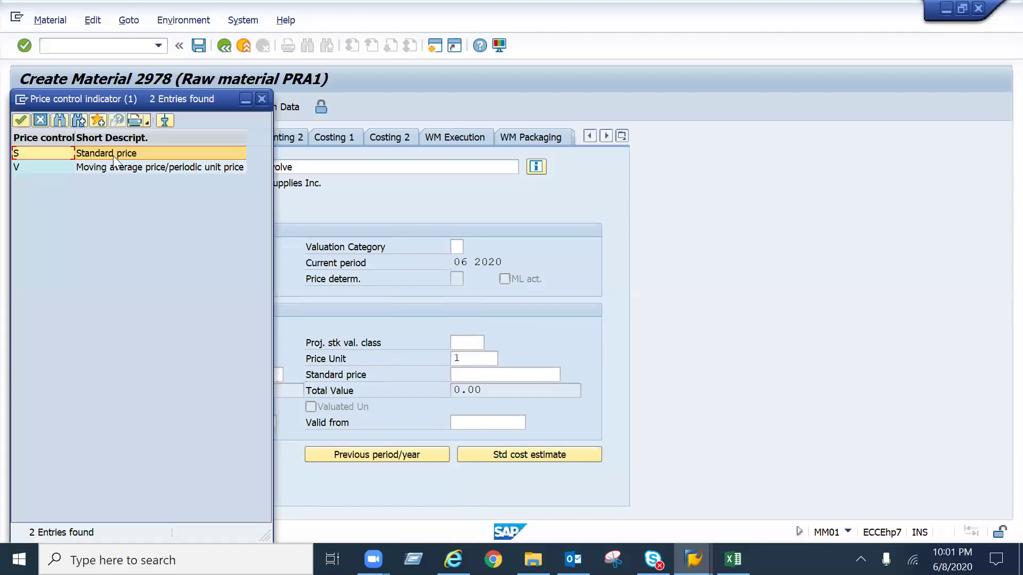
{"action": "double_click", "coordinate": [114, 167]}
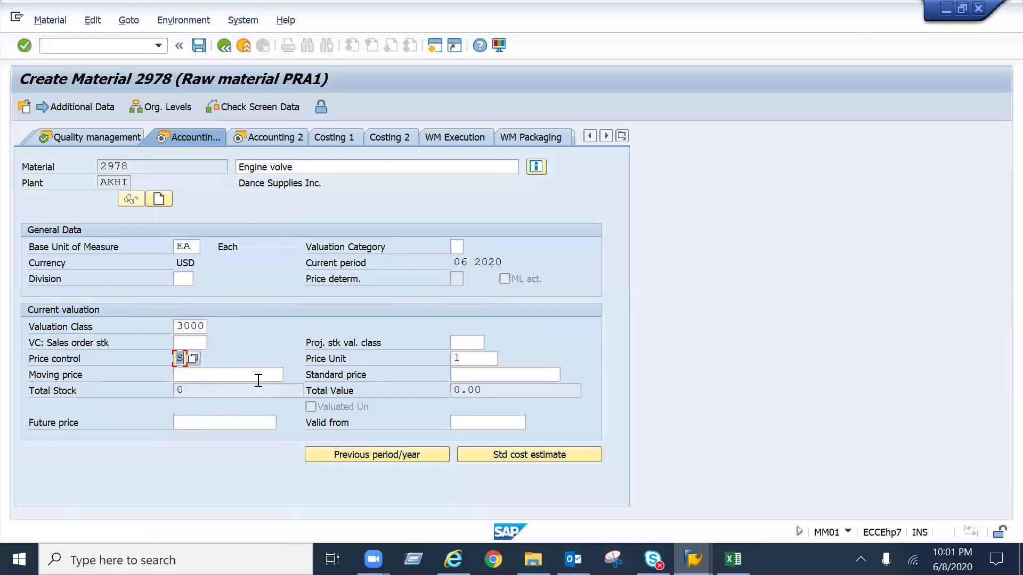
{"action": "left_click", "coordinate": [511, 380]}
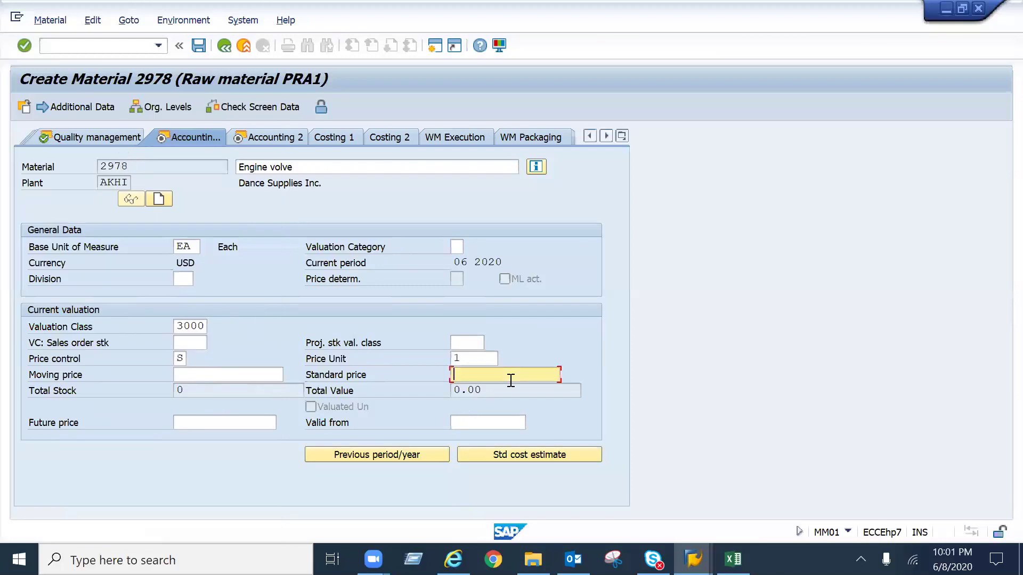
{"action": "type", "text": "150"}
{"action": "key", "text": "Return"}
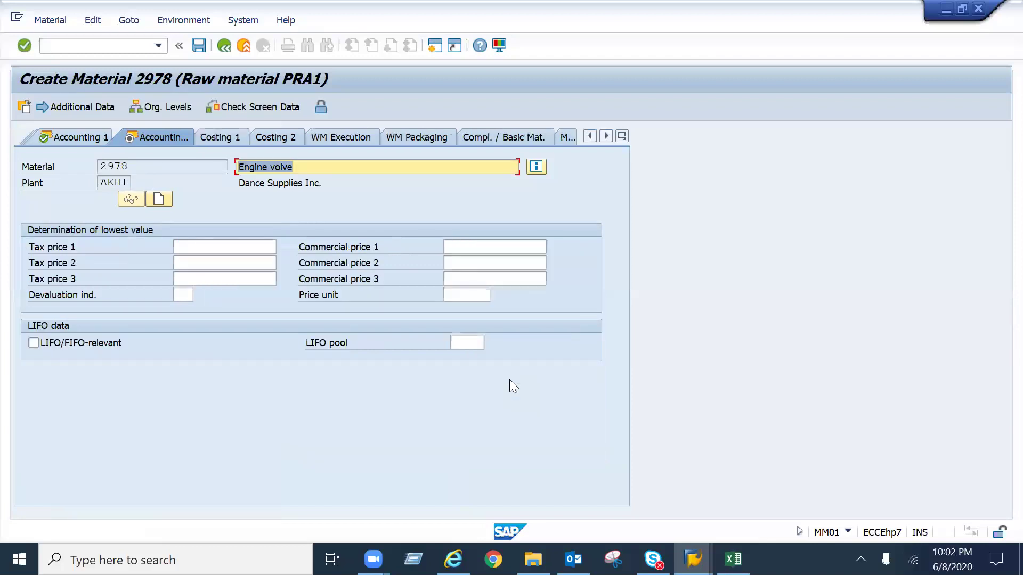
Step: Recheck the Standard price in Accounting 1, return to Accounting 2 and save the new material when leaving the last view
{"action": "left_click", "coordinate": [78, 142]}
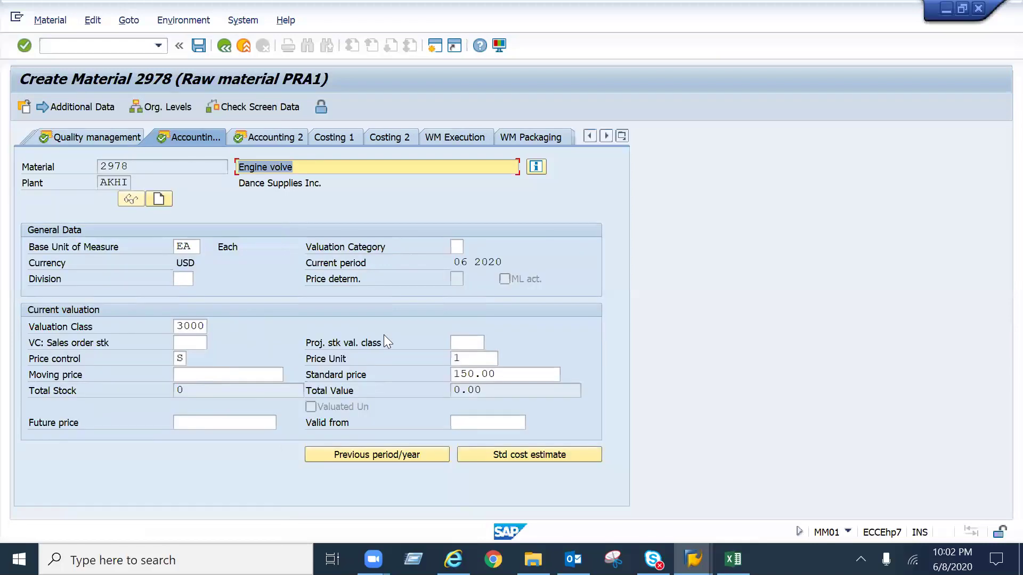
{"action": "left_click", "coordinate": [511, 380]}
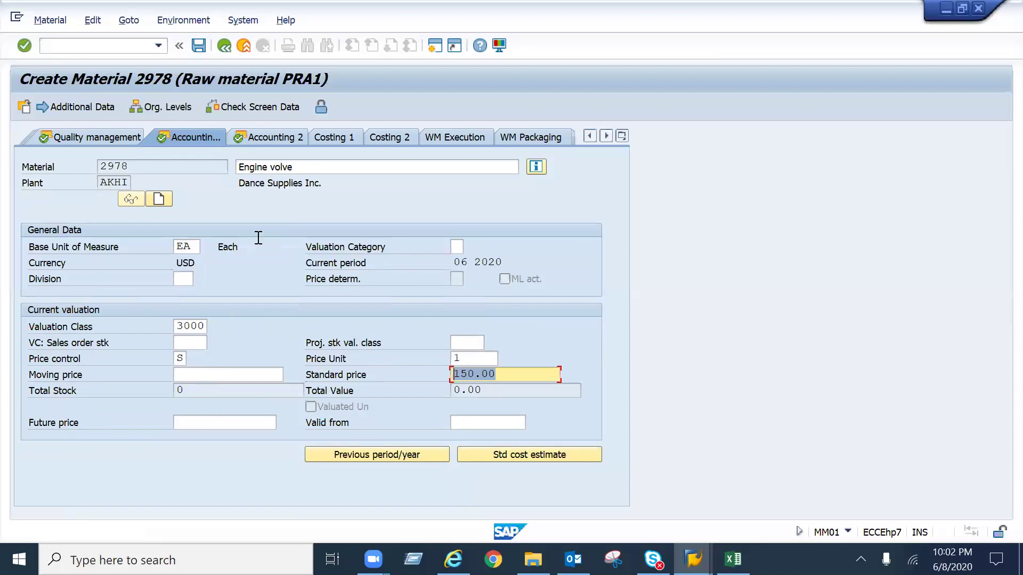
{"action": "left_click", "coordinate": [276, 140]}
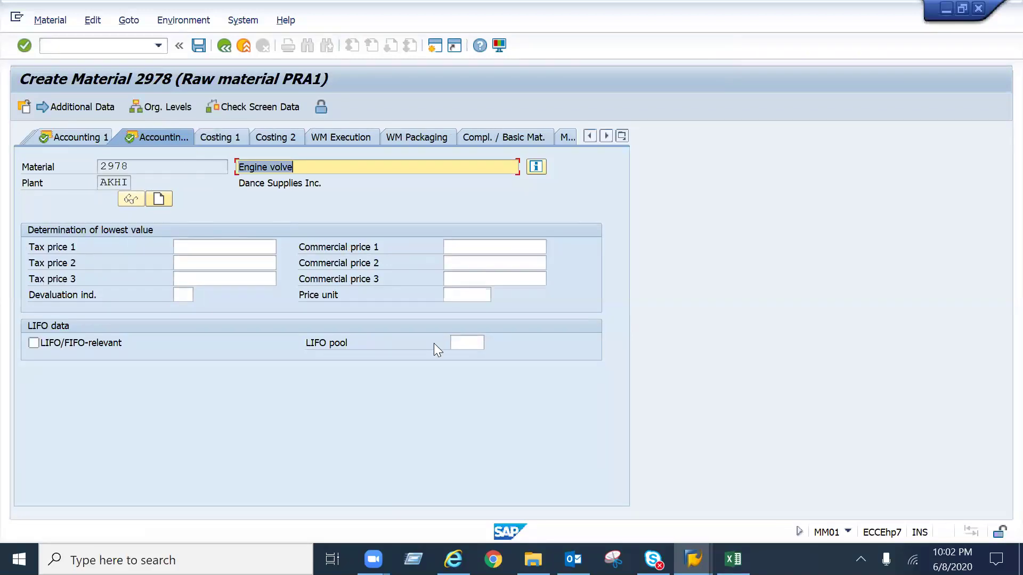
{"action": "key", "text": "Return"}
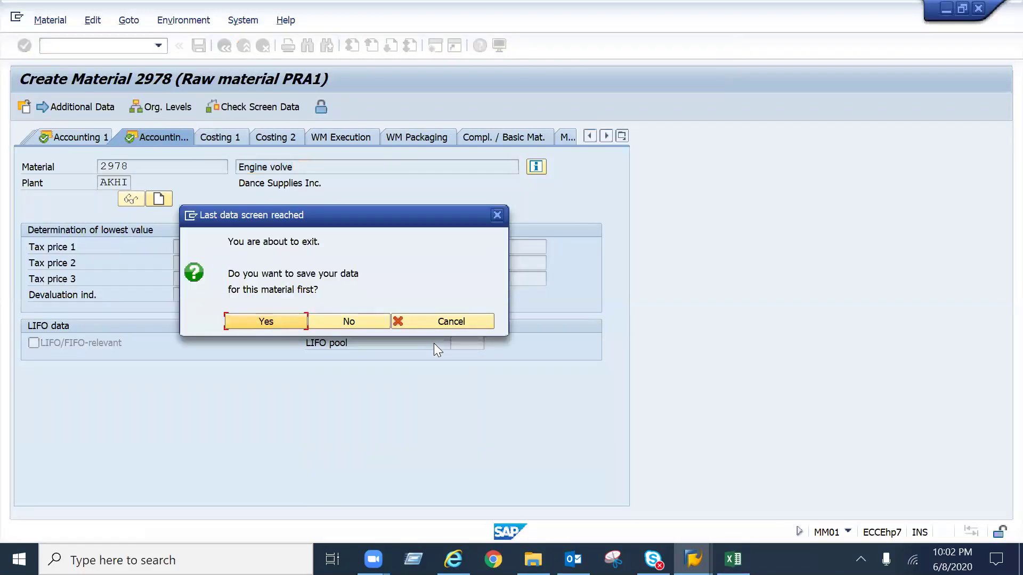
{"action": "left_click", "coordinate": [276, 321]}
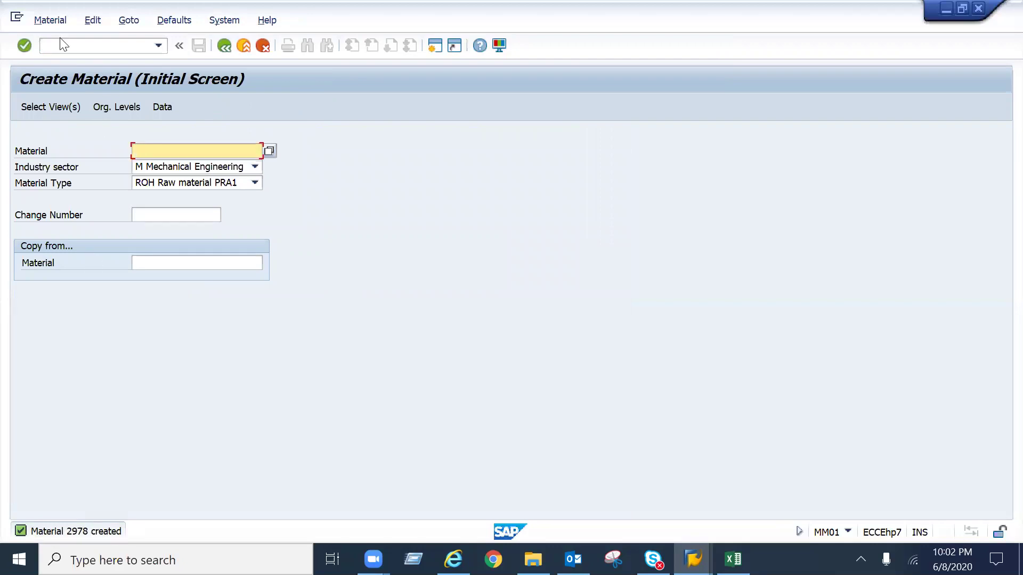
Step: Switch to displaying the current state of the newly created material and check the transaction code in the system information
{"action": "left_click", "coordinate": [57, 23]}
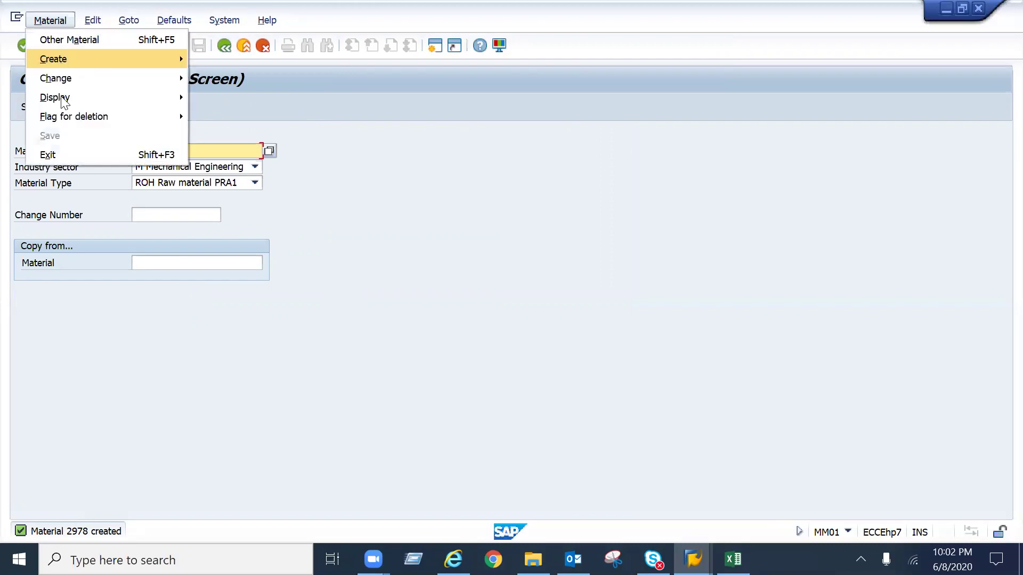
{"action": "mouse_move", "coordinate": [63, 102]}
{"action": "left_click", "coordinate": [251, 99]}
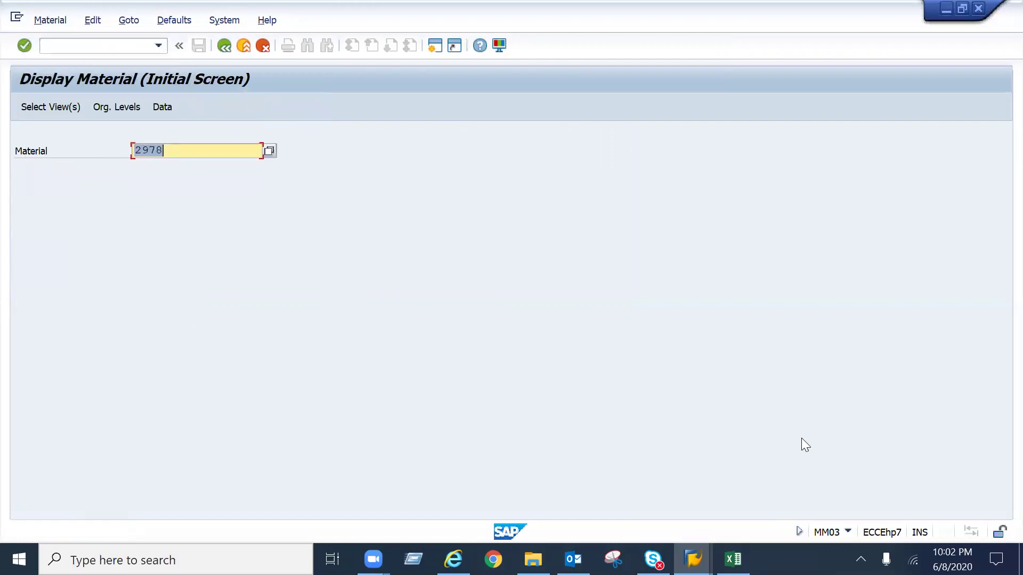
{"action": "left_click", "coordinate": [846, 531]}
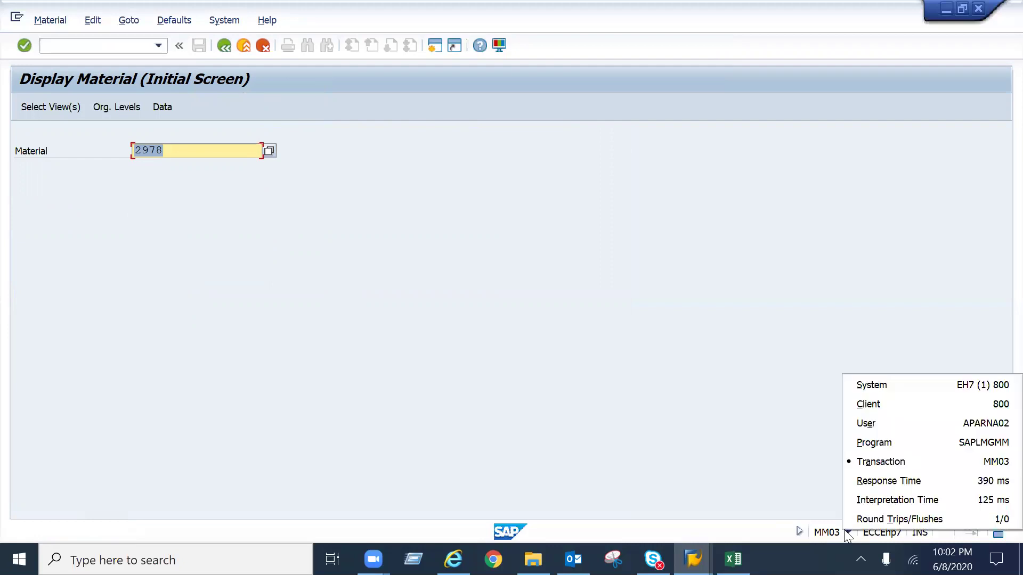
{"action": "left_click", "coordinate": [853, 467]}
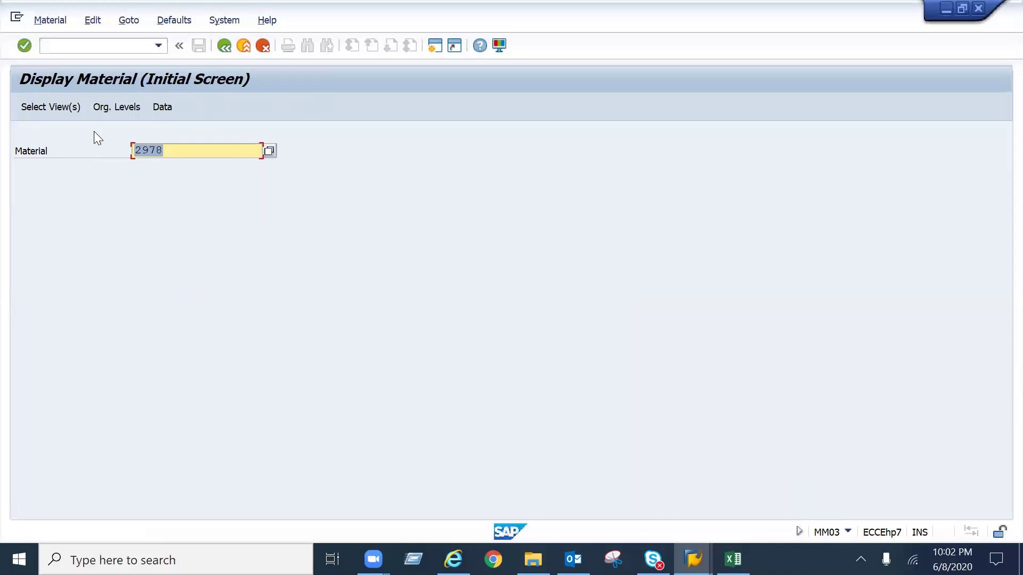
Step: Select Basic Data 1–2, Purchasing, Purchase Order Text, MRP 1–2, General Plant Data / Storage 1–2 and Accounting 1–2, and save the view selection as default
{"action": "left_click", "coordinate": [24, 47]}
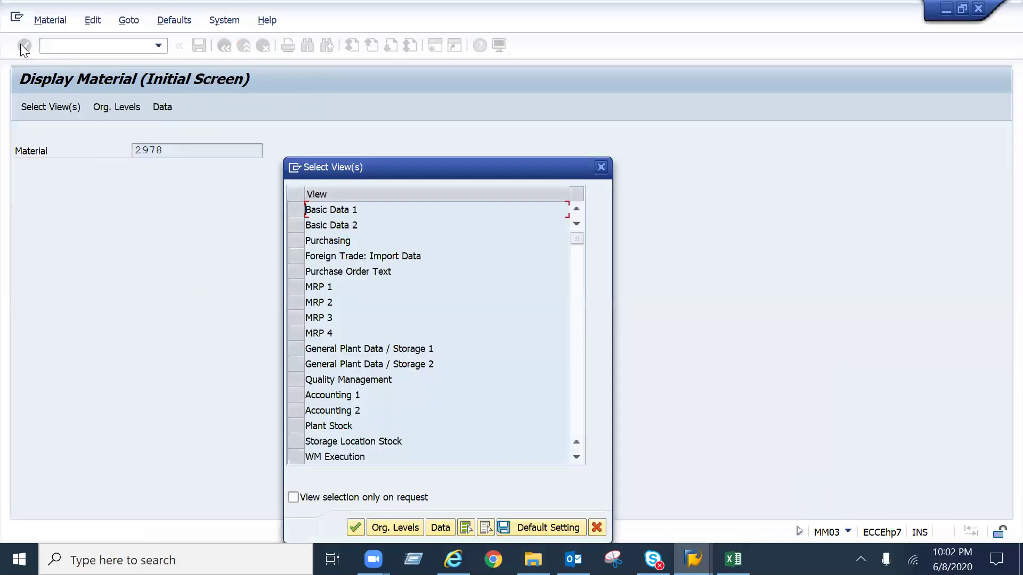
{"action": "left_click", "coordinate": [295, 213]}
{"action": "left_click", "coordinate": [296, 225]}
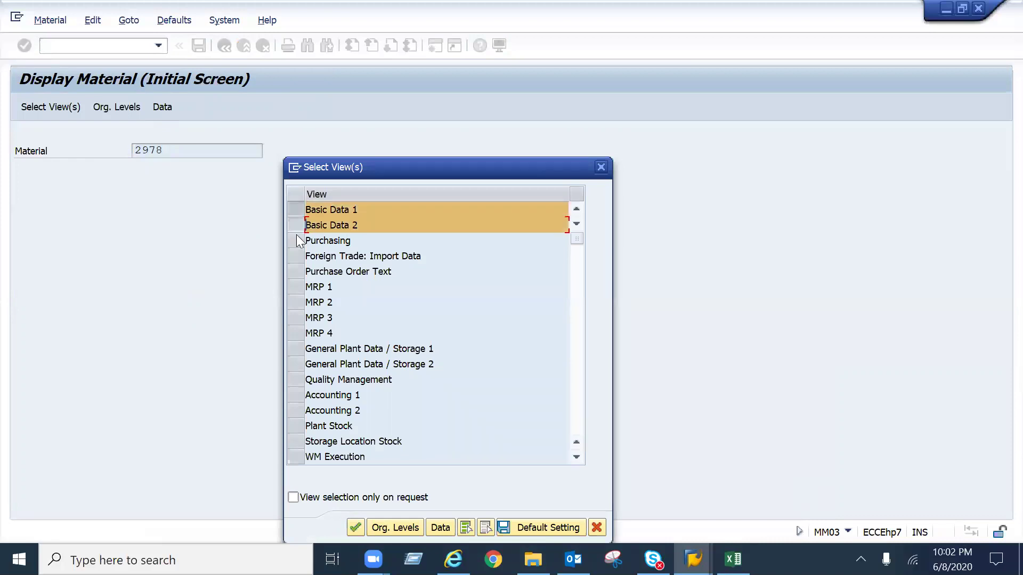
{"action": "left_click", "coordinate": [296, 241]}
{"action": "left_click", "coordinate": [302, 272]}
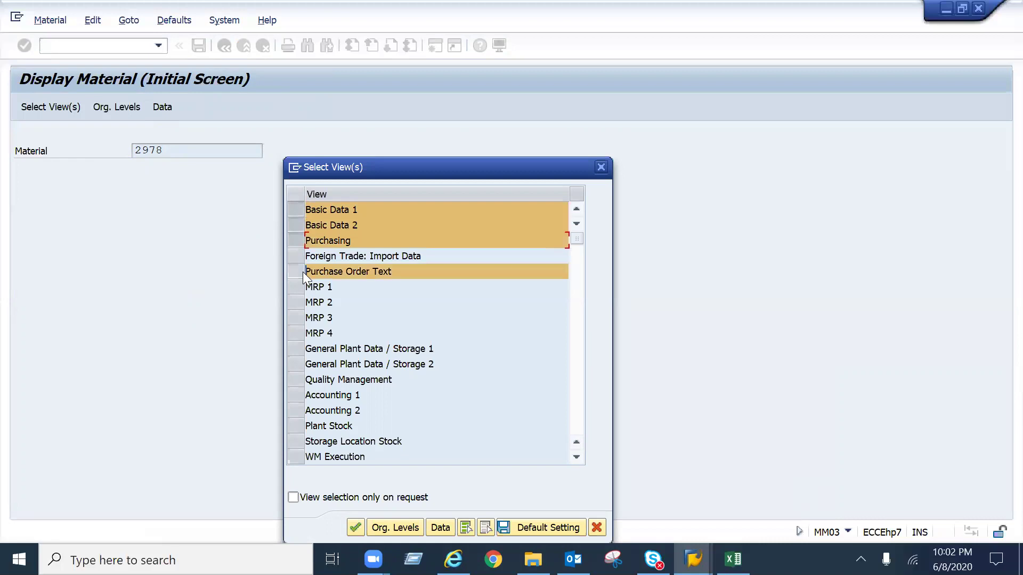
{"action": "left_click", "coordinate": [295, 303]}
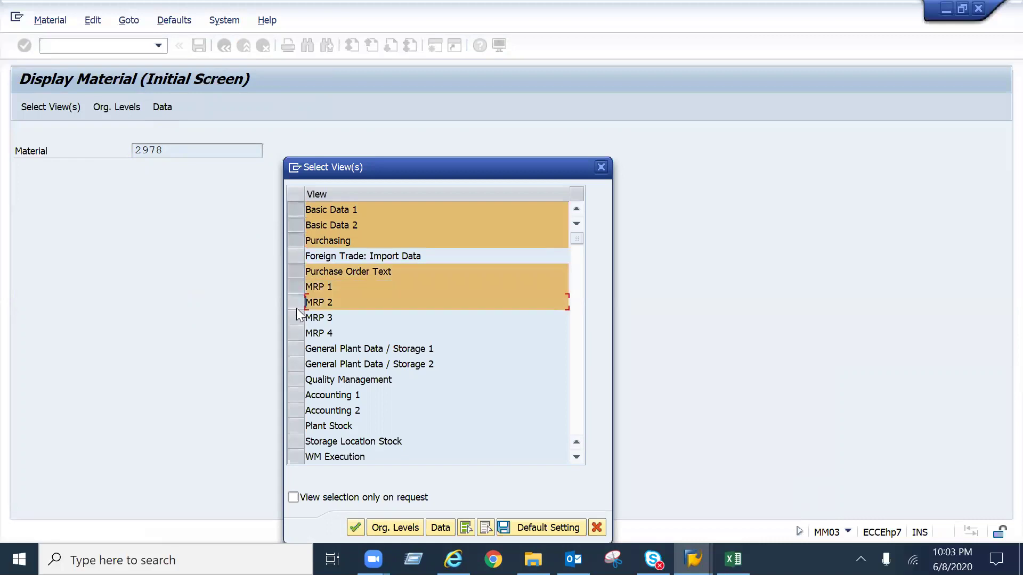
{"action": "left_click", "coordinate": [296, 351]}
{"action": "left_click", "coordinate": [298, 365]}
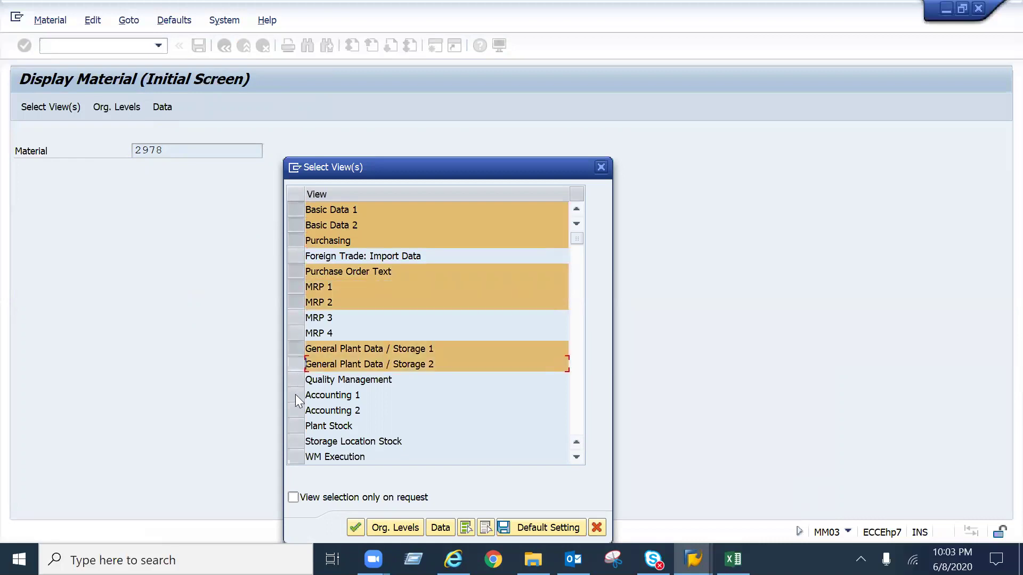
{"action": "left_click", "coordinate": [295, 394]}
{"action": "left_click", "coordinate": [297, 411]}
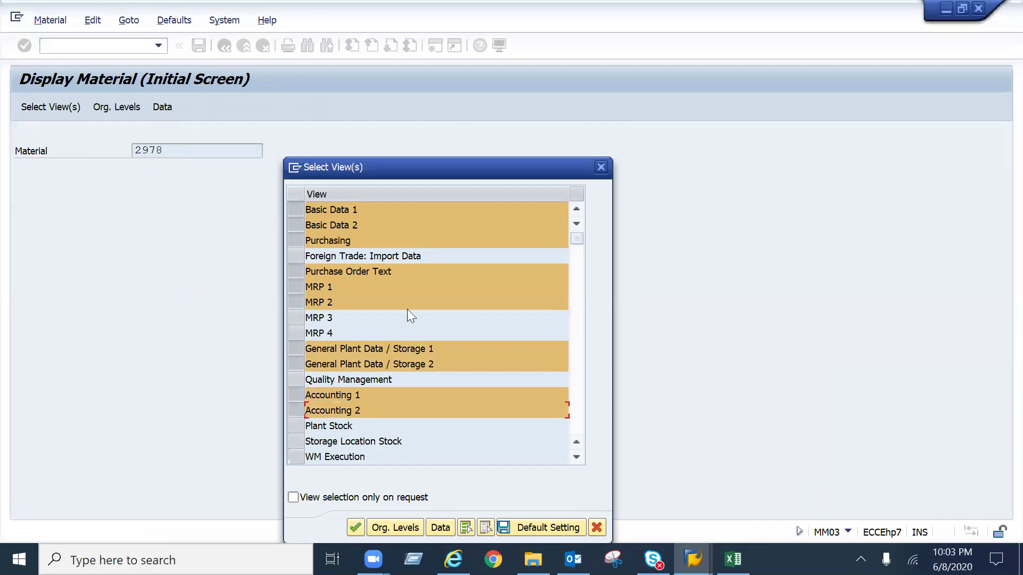
{"action": "left_click", "coordinate": [521, 527]}
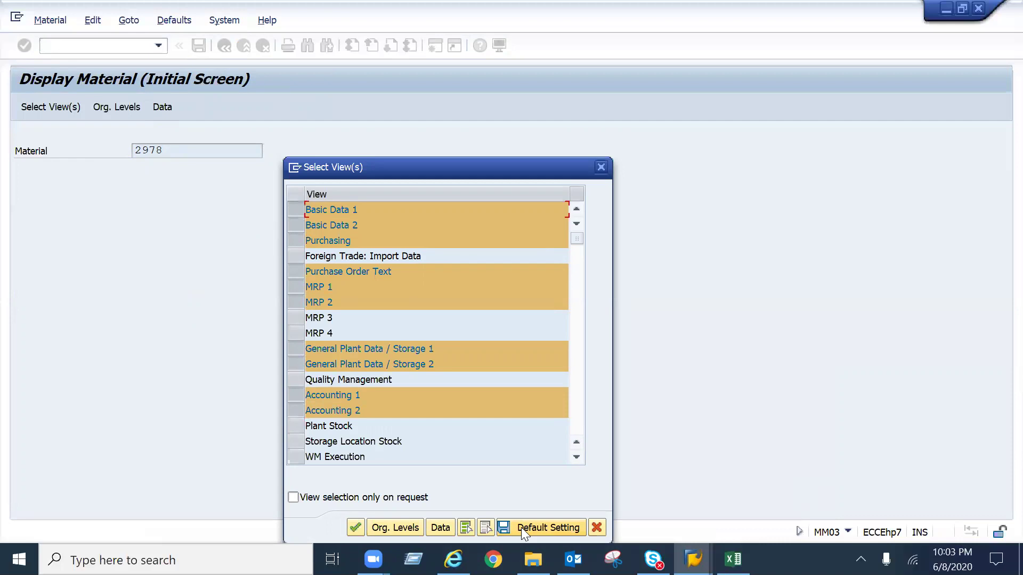
Step: Set the organizational levels to plant AKHI and storage location AK01, save them as default and open the material for display
{"action": "left_click", "coordinate": [398, 526]}
{"action": "type", "text": "akhi"}
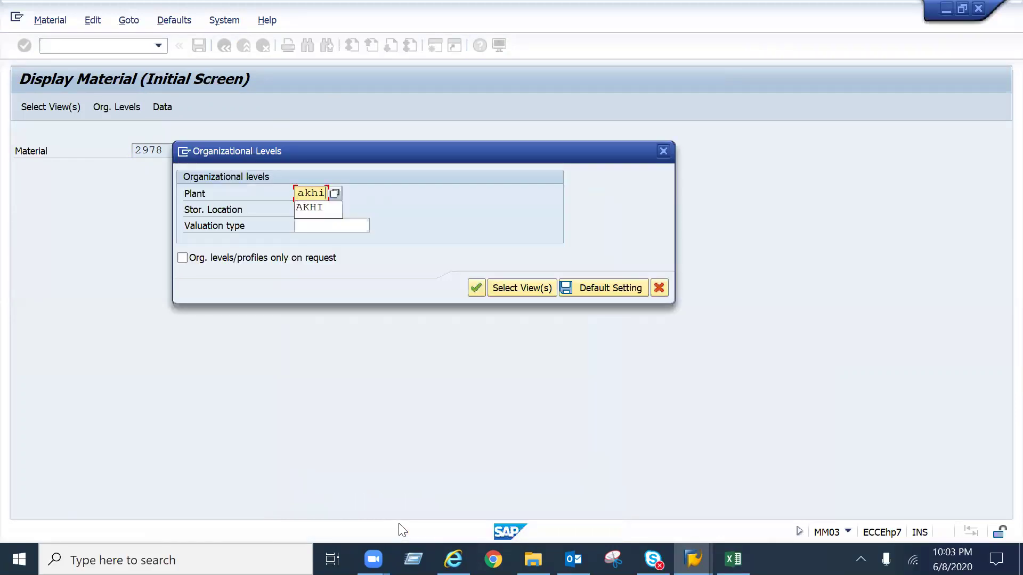
{"action": "key", "text": "Tab"}
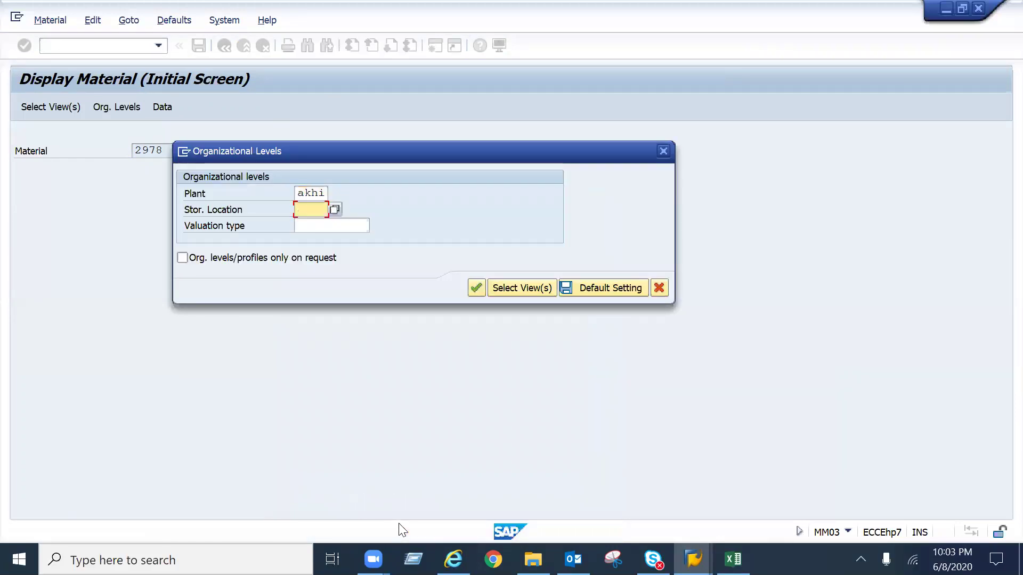
{"action": "type", "text": "ak01"}
{"action": "left_click", "coordinate": [512, 205]}
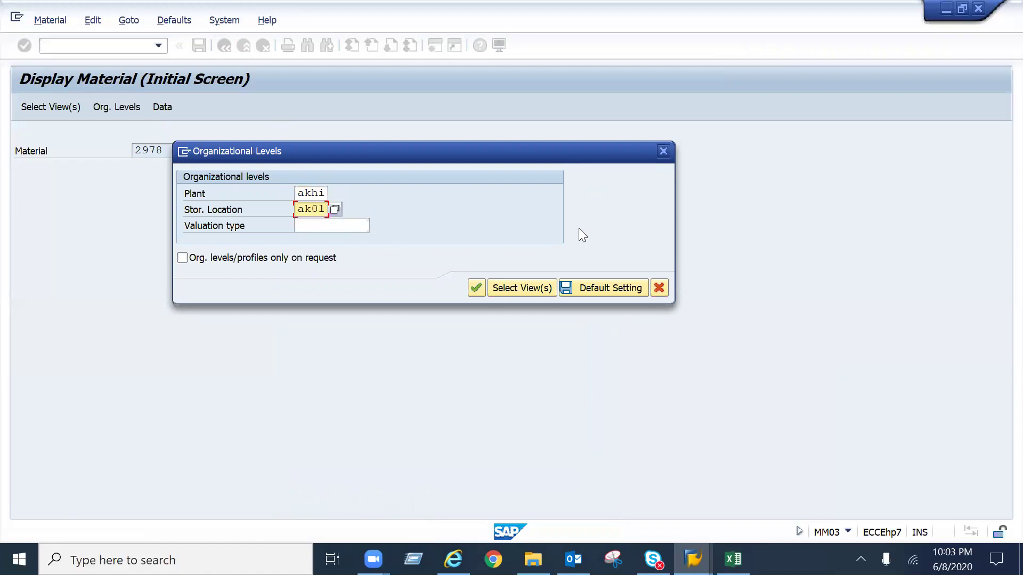
{"action": "left_click", "coordinate": [581, 290]}
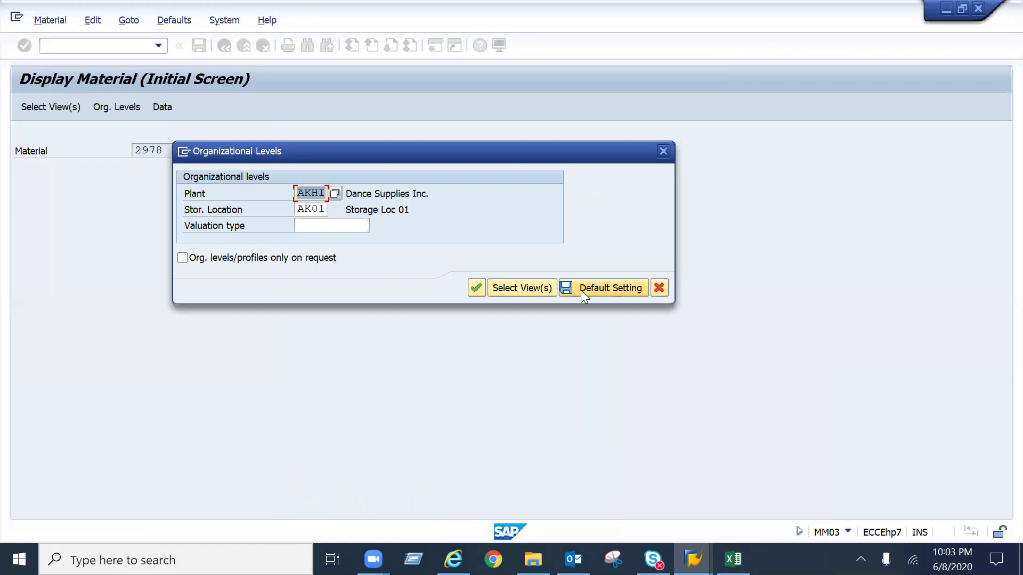
{"action": "left_click", "coordinate": [477, 287]}
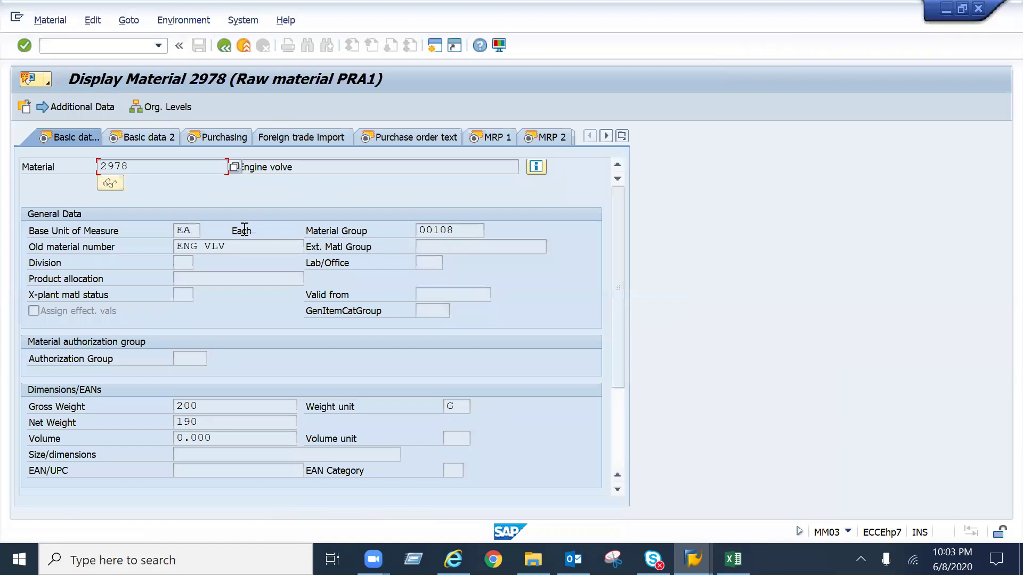
Step: Review the displayed material's views one after another, from Basic data 1 through purchasing, MRP and plant storage to Accounting 2
{"action": "key", "text": "F3"}
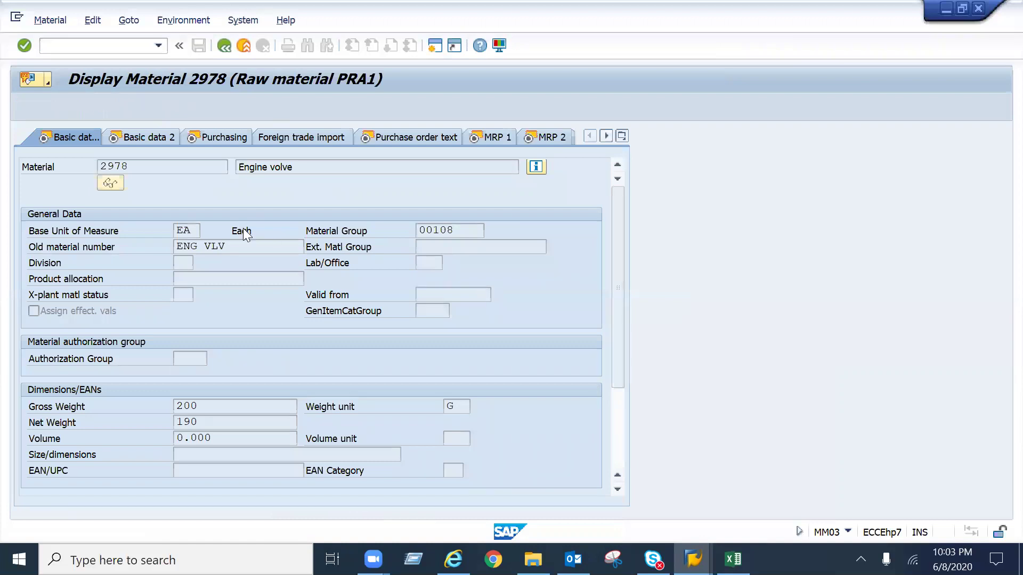
{"action": "key", "text": "Return"}
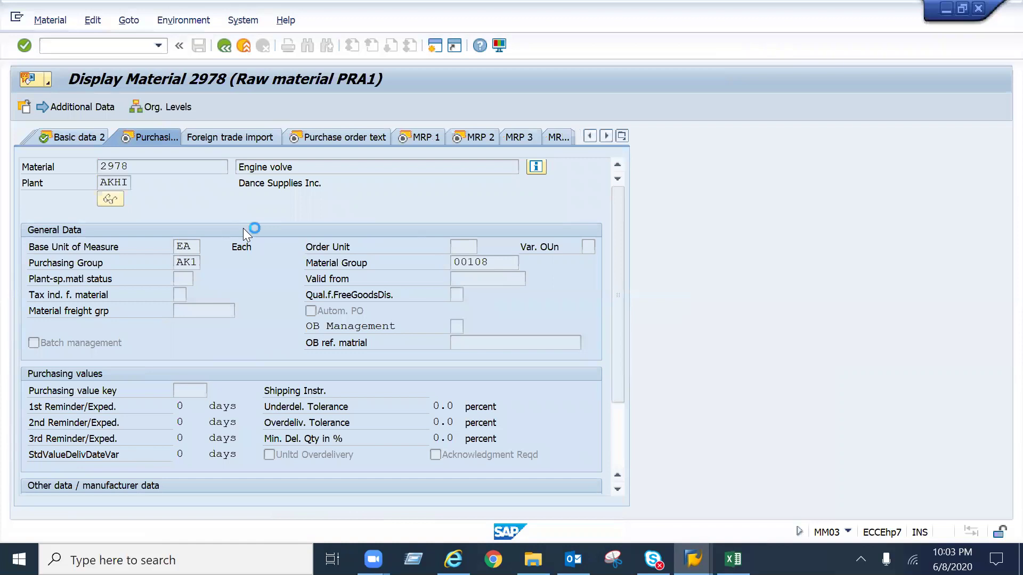
{"action": "key", "text": "Return"}
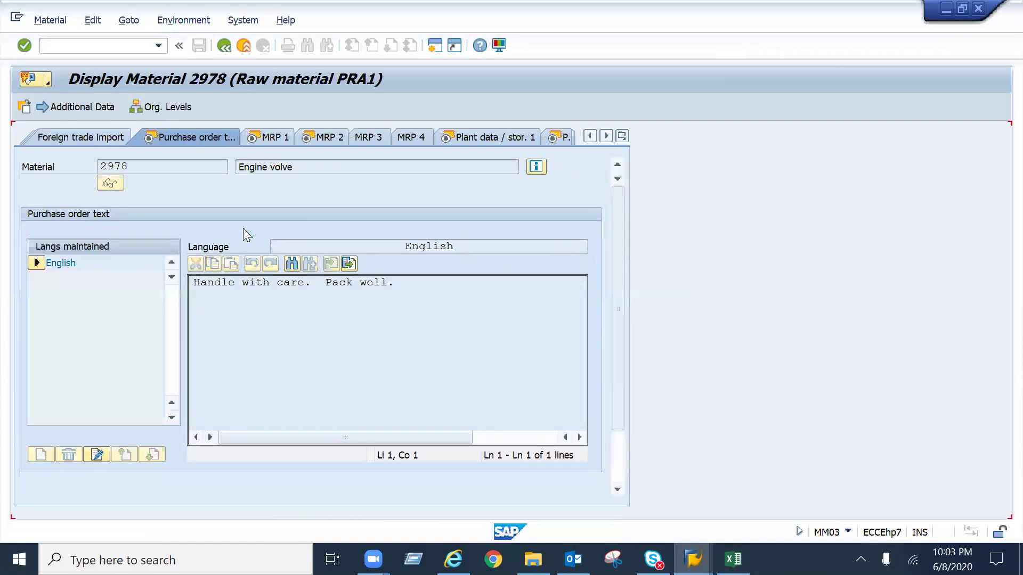
{"action": "key", "text": "Return"}
{"action": "key", "text": "Return"}
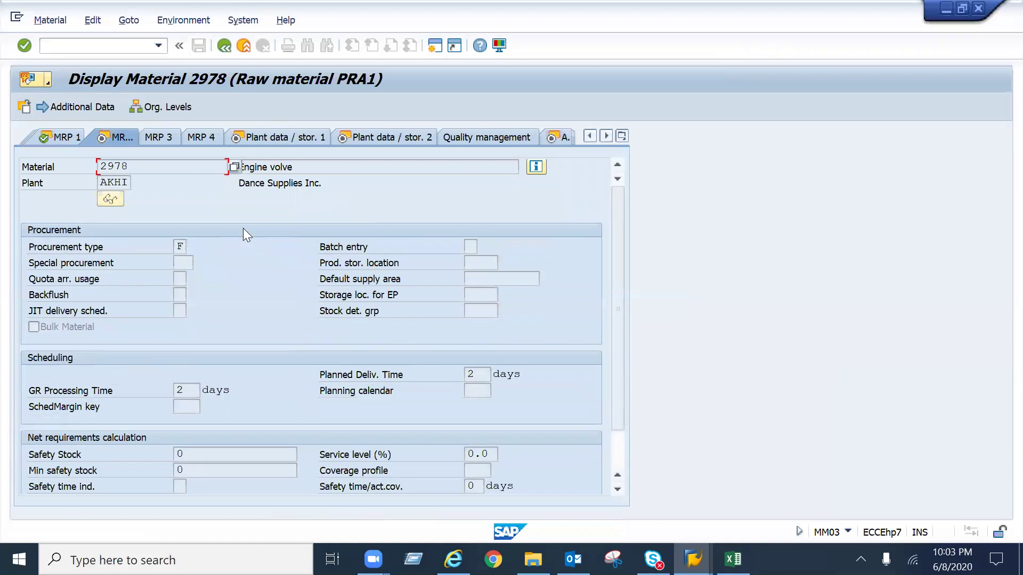
{"action": "key", "text": "Return"}
{"action": "key", "text": "Return"}
{"action": "key", "text": "Return"}
{"action": "key", "text": "Return"}
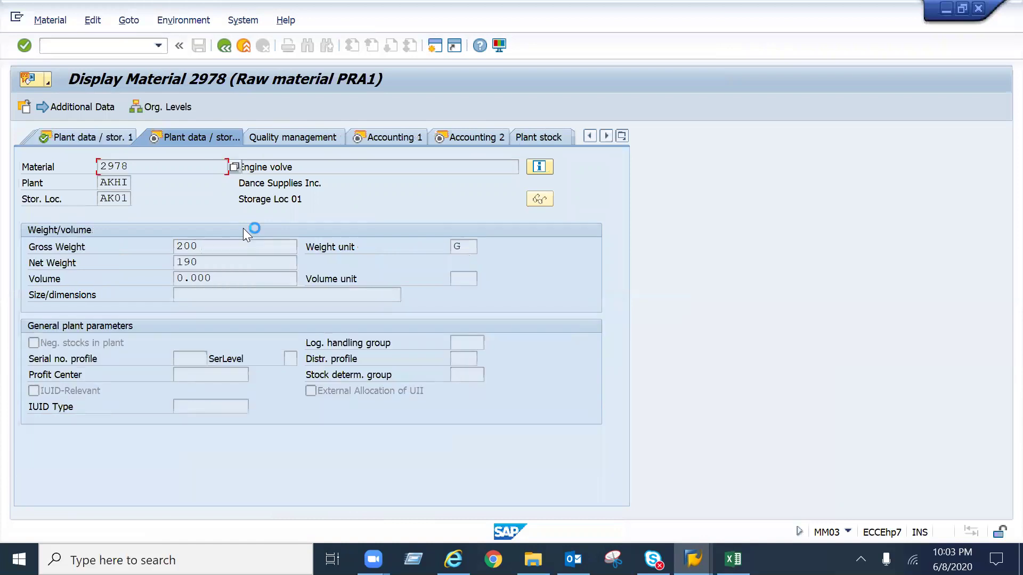
{"action": "key", "text": "Return"}
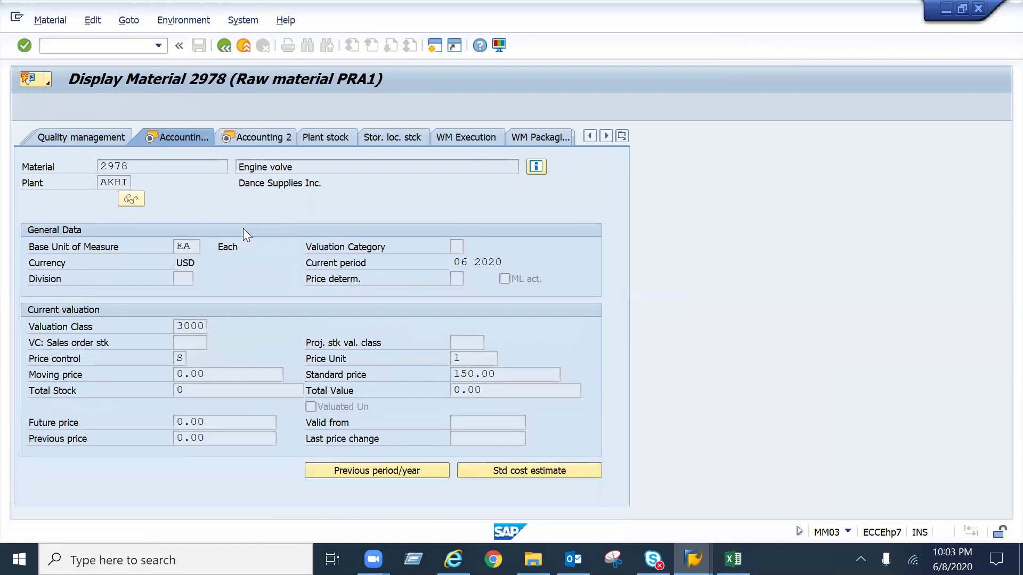
{"action": "key", "text": "Return"}
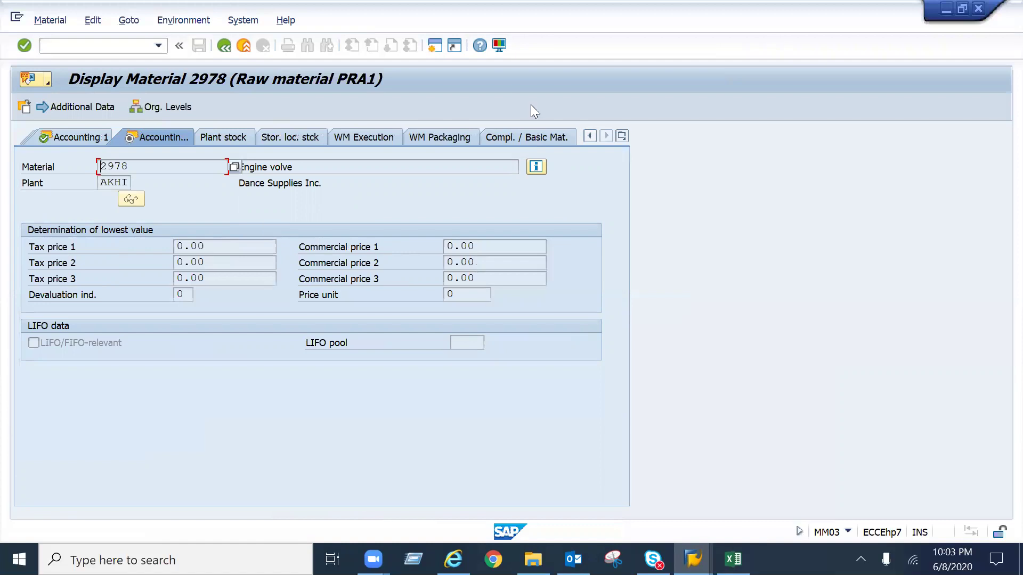
Step: Return to the Basic data 1 view and open the material's information window with its creation and status details
{"action": "left_click", "coordinate": [623, 137]}
{"action": "left_click", "coordinate": [641, 153]}
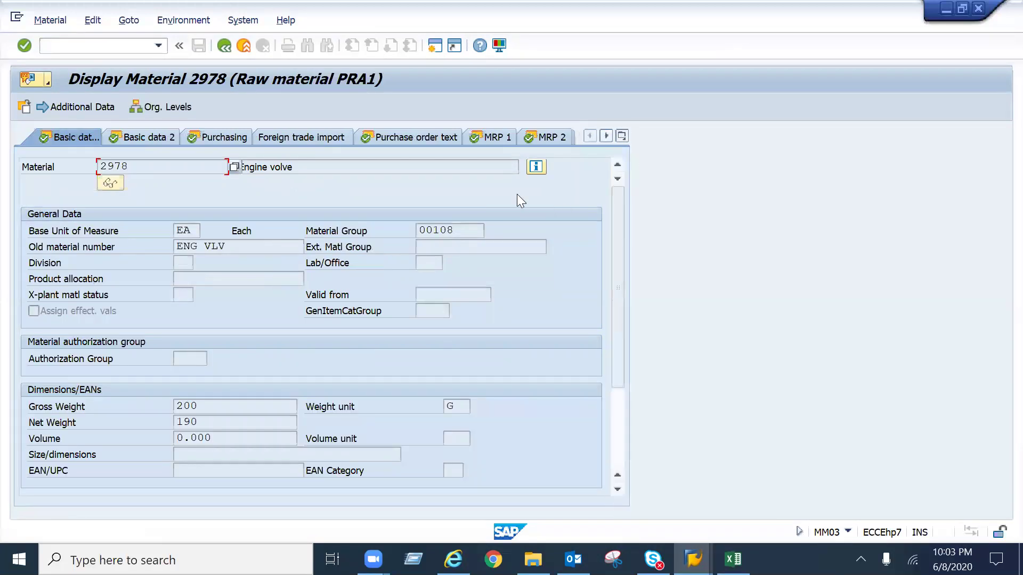
{"action": "left_click", "coordinate": [364, 168]}
{"action": "left_click", "coordinate": [537, 168]}
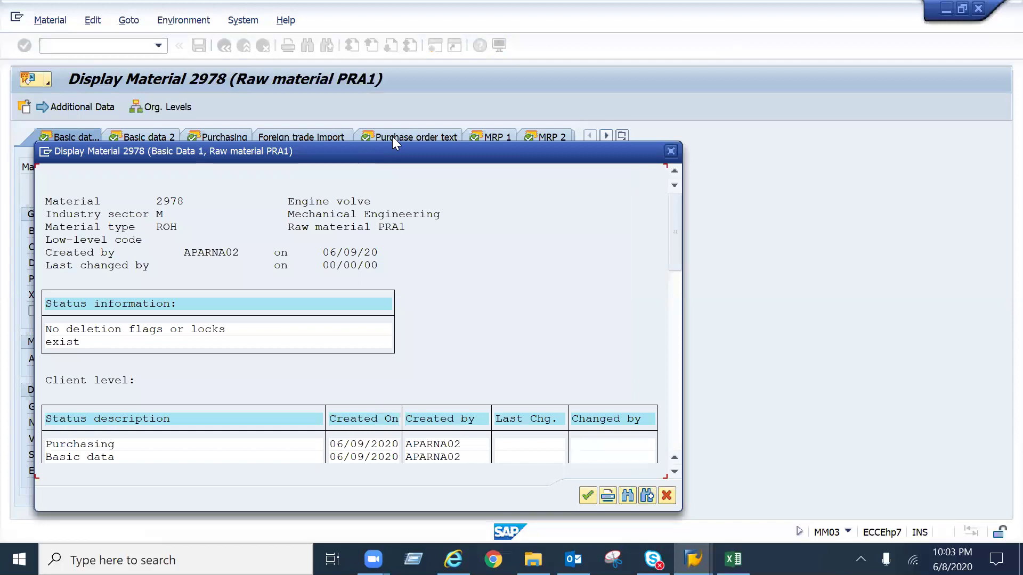
Step: Review the material's type, creation details and status tables at client, plant and storage location level, and close the information window
{"action": "left_click_drag", "start_coordinate": [359, 150], "coordinate": [521, 101]}
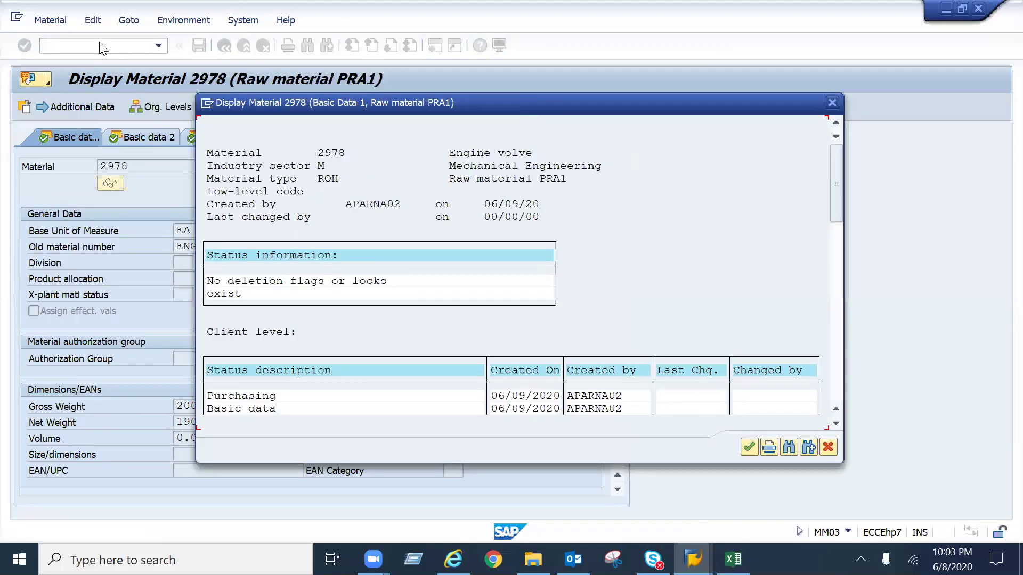
{"action": "left_click", "coordinate": [321, 177]}
{"action": "left_click", "coordinate": [376, 204]}
{"action": "left_click", "coordinate": [508, 204]}
{"action": "left_click", "coordinate": [579, 395]}
{"action": "left_click_drag", "start_coordinate": [834, 199], "coordinate": [847, 394]}
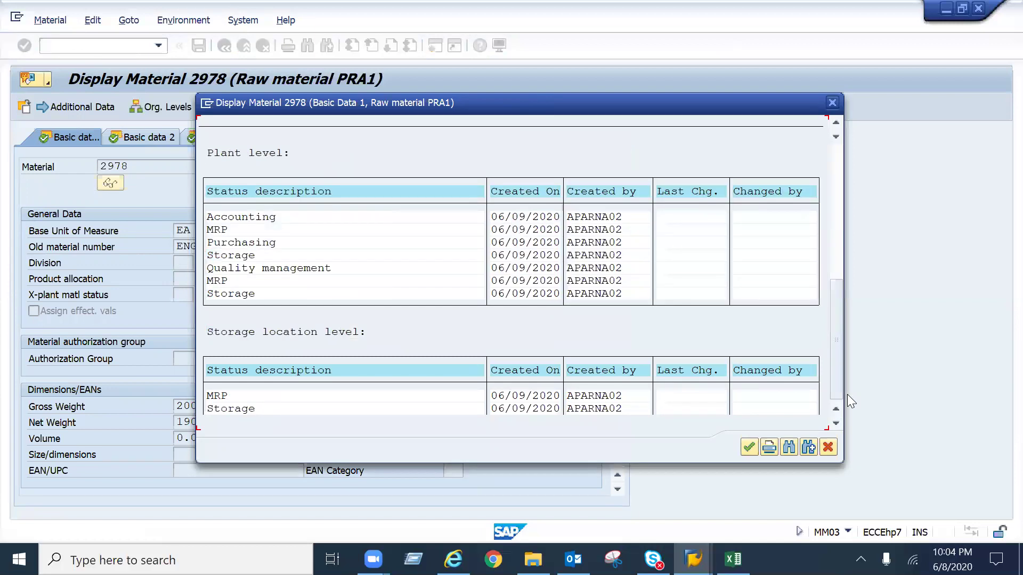
{"action": "left_click", "coordinate": [749, 447]}
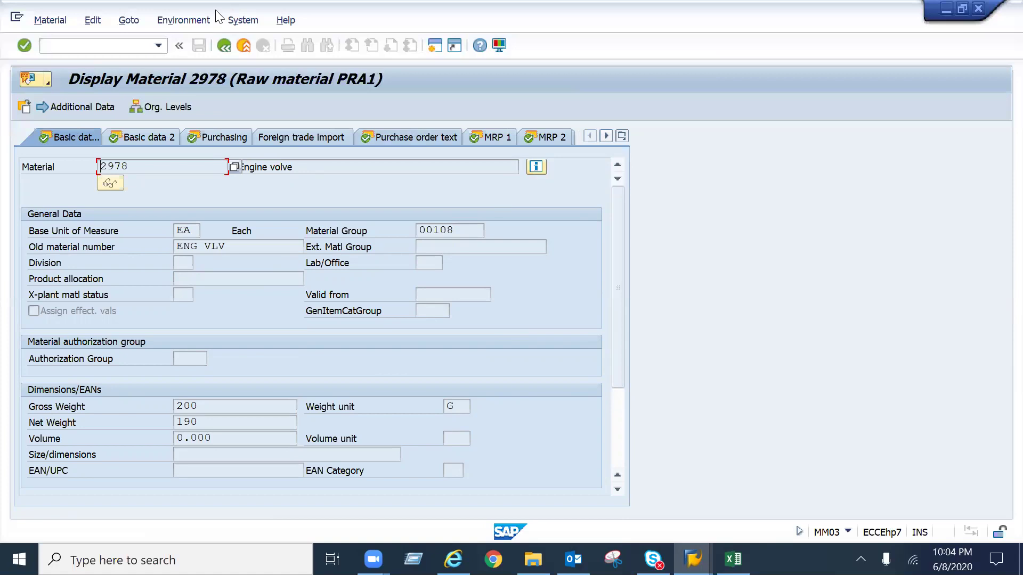
Step: Display the material's change documents, inspect the entries of the MM01 change document, and return to the Basic data 1 view
{"action": "left_click", "coordinate": [195, 20]}
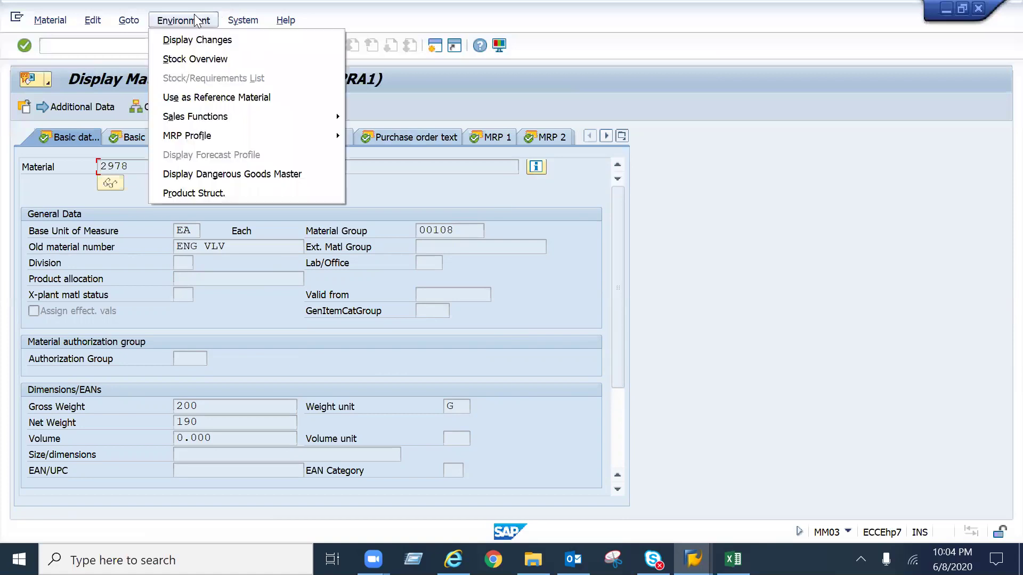
{"action": "left_click", "coordinate": [204, 46]}
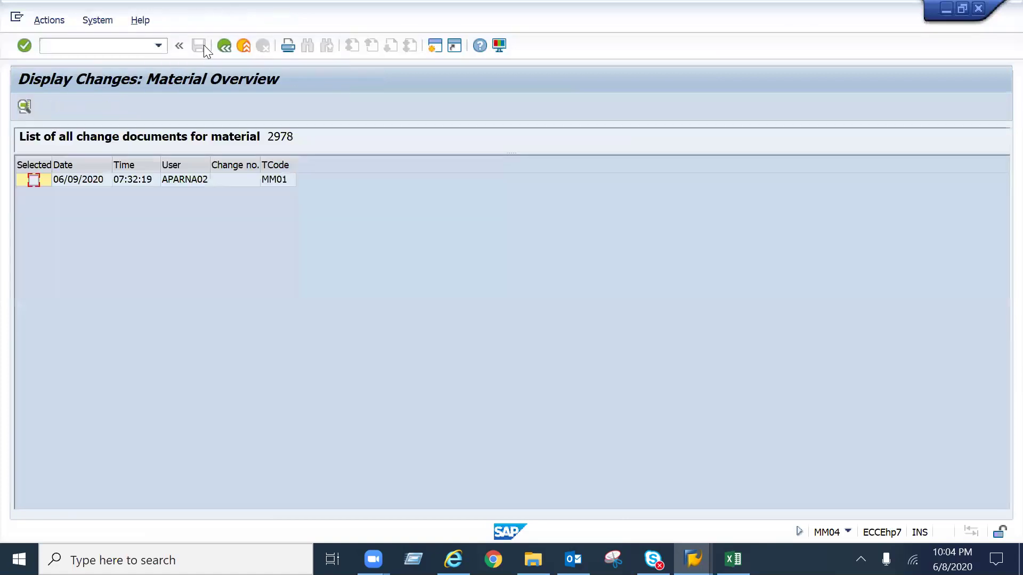
{"action": "double_click", "coordinate": [78, 182]}
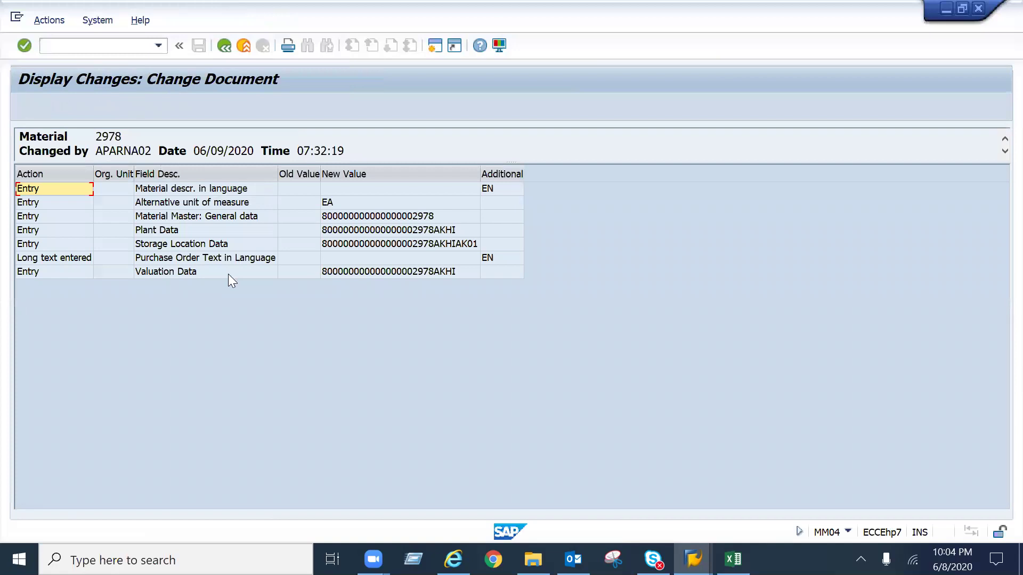
{"action": "left_click", "coordinate": [224, 47]}
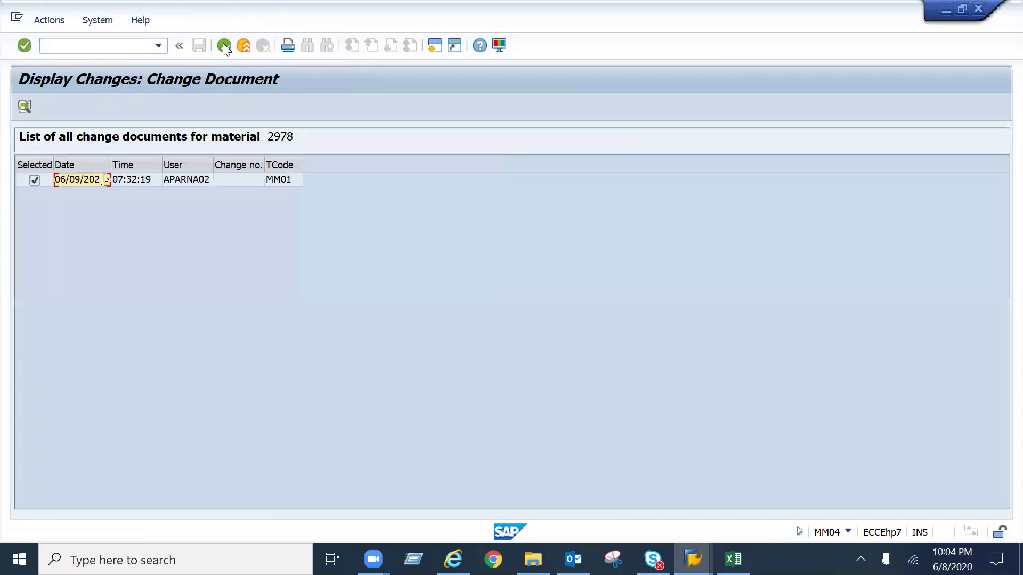
{"action": "left_click", "coordinate": [224, 46]}
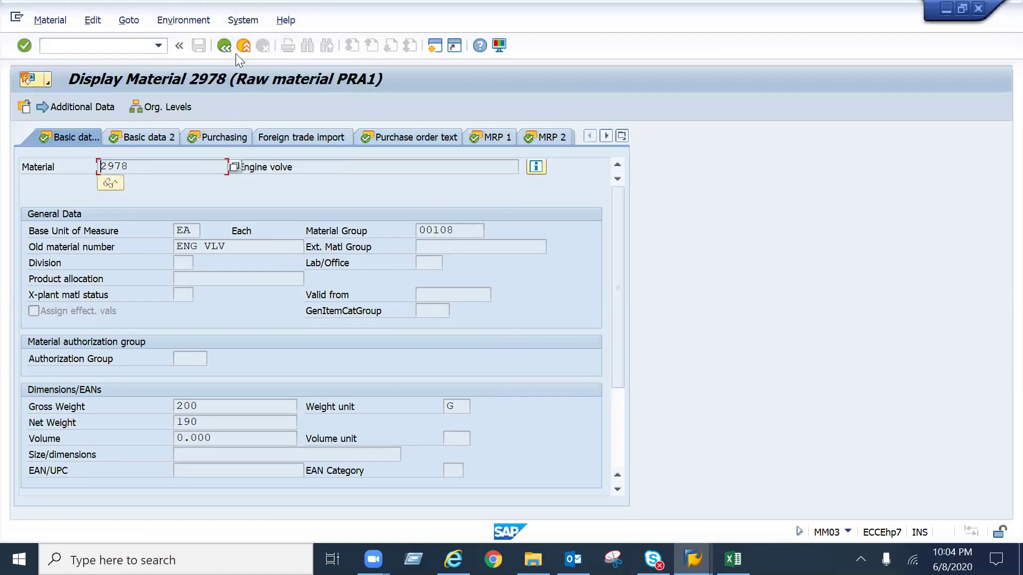
{"action": "left_click", "coordinate": [243, 21]}
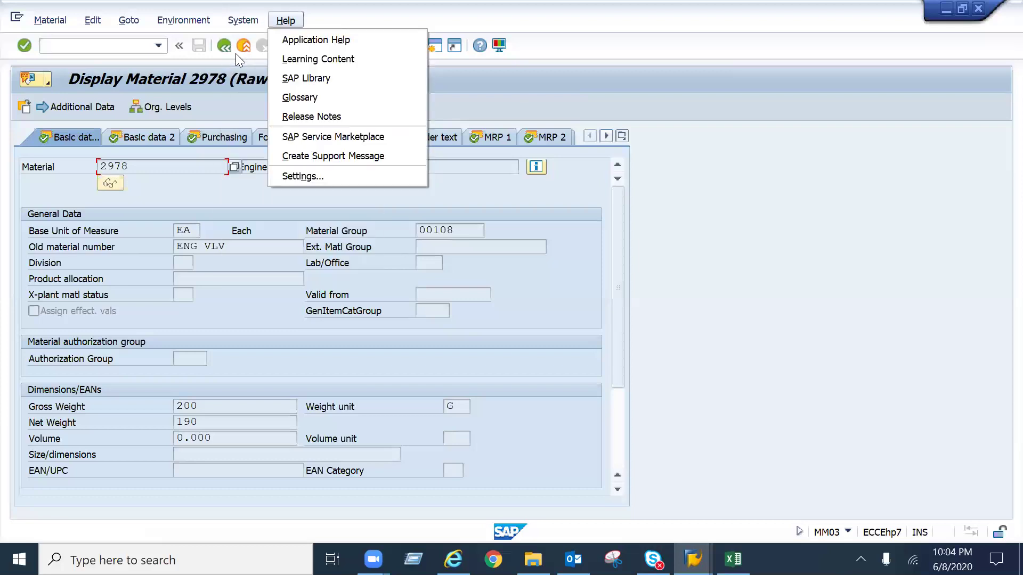
{"action": "left_click", "coordinate": [643, 120]}
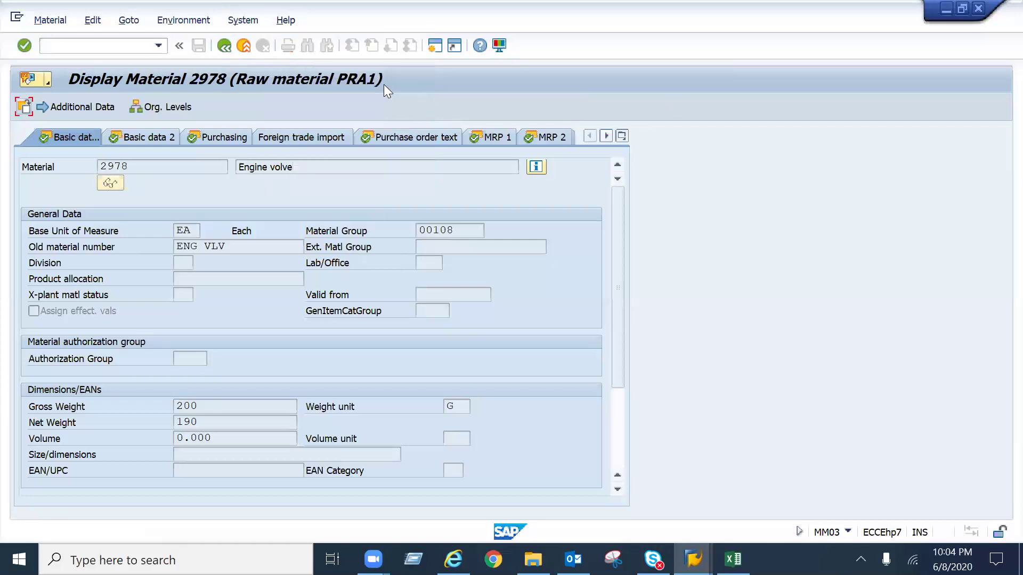
Step: Exit the material display to SAP Easy Access and collapse the Material Master and Logistics folders
{"action": "left_click", "coordinate": [224, 46]}
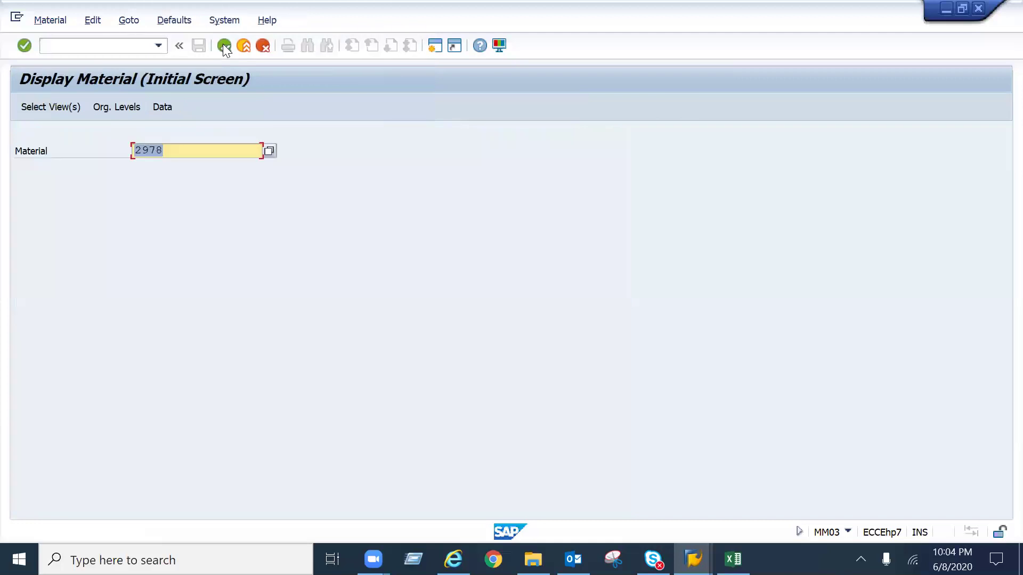
{"action": "left_click", "coordinate": [224, 46]}
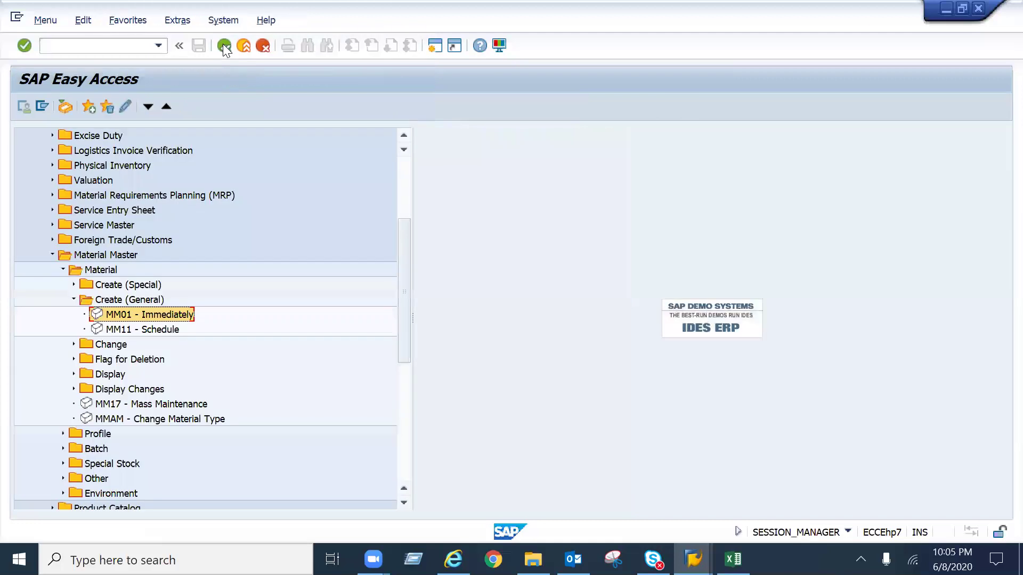
{"action": "left_click", "coordinate": [52, 256]}
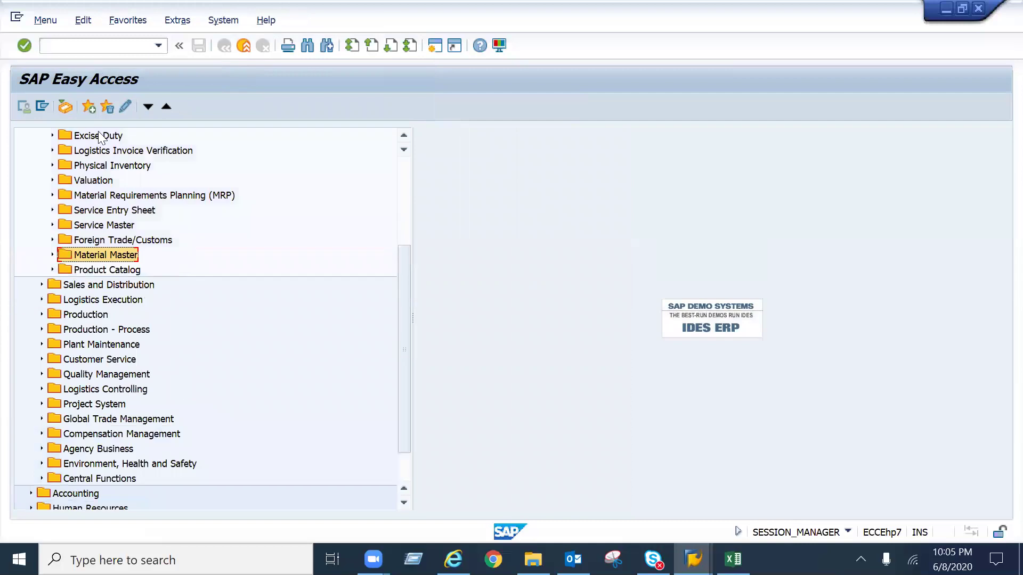
{"action": "left_click", "coordinate": [406, 163]}
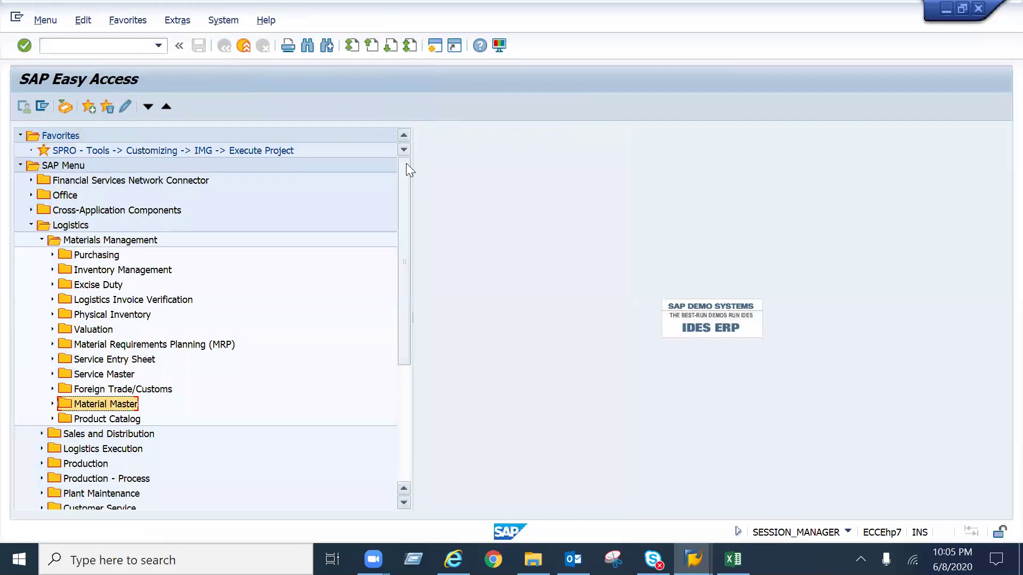
{"action": "left_click", "coordinate": [31, 225]}
Step: Start transaction SPRO and open the SAP Customizing Implementation Guide
{"action": "left_click", "coordinate": [104, 44]}
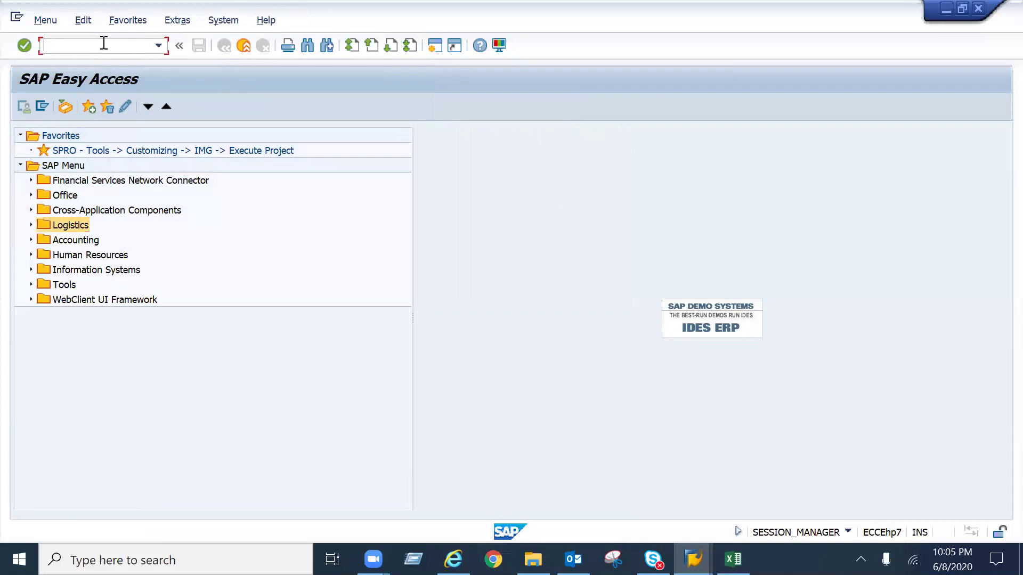
{"action": "type", "text": "spro"}
{"action": "key", "text": "Return"}
{"action": "left_click", "coordinate": [96, 105]}
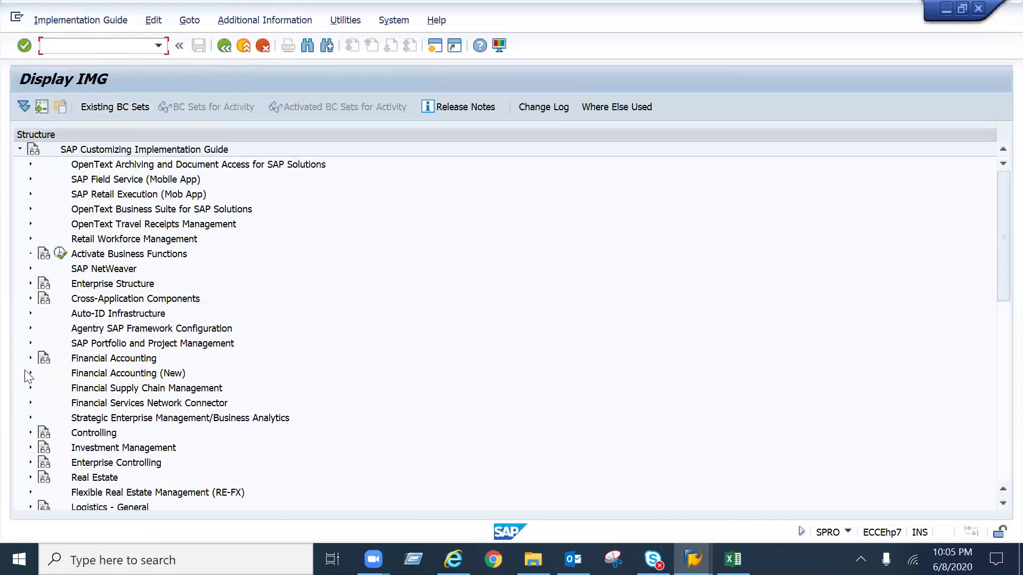
Step: Open Define Attributes of Material Types under Logistics - General, Material Master, Basic Settings, Material Types
{"action": "left_click", "coordinate": [31, 506]}
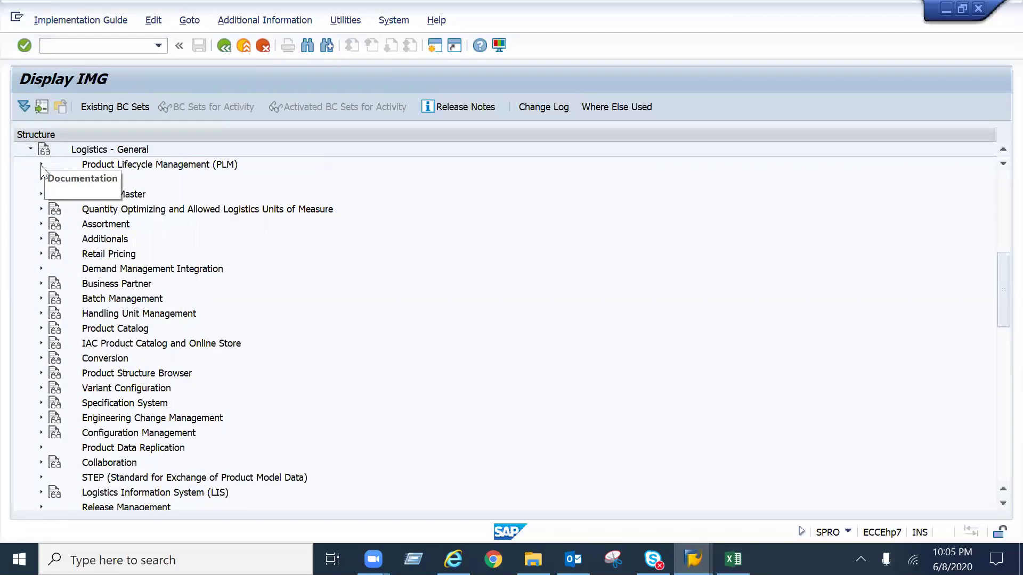
{"action": "left_click", "coordinate": [40, 195]}
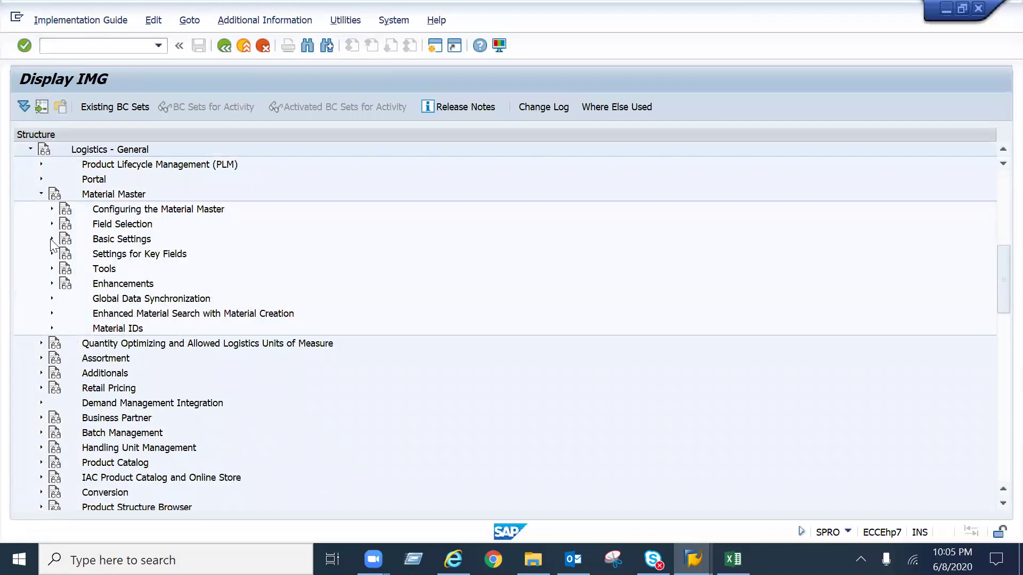
{"action": "left_click", "coordinate": [51, 239]}
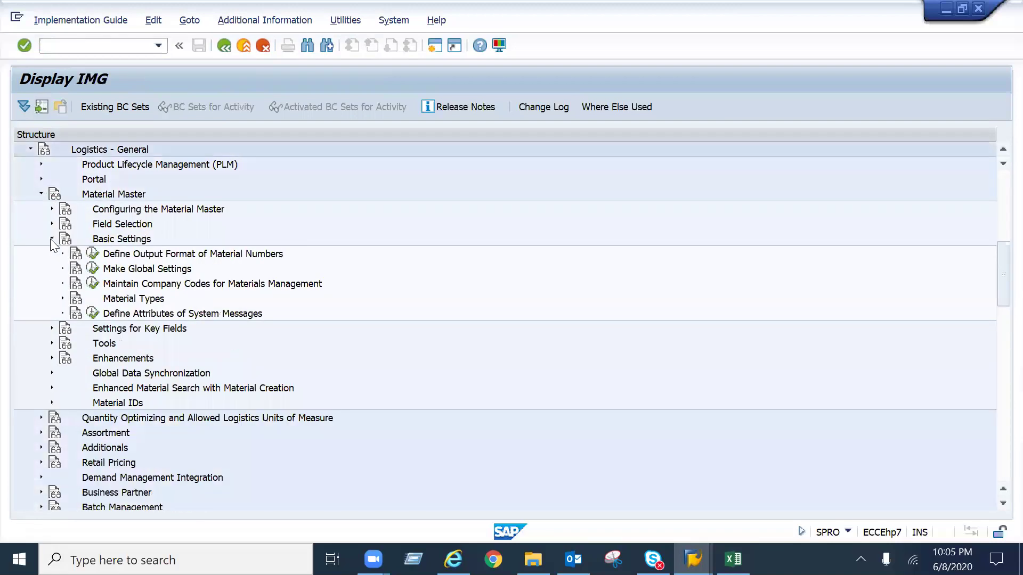
{"action": "left_click", "coordinate": [109, 300]}
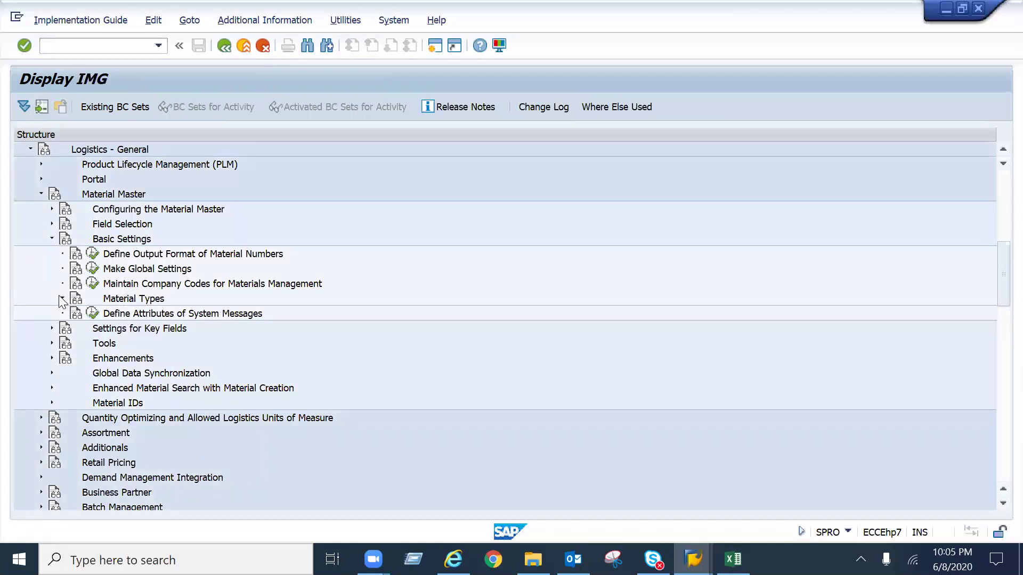
{"action": "left_click", "coordinate": [62, 298]}
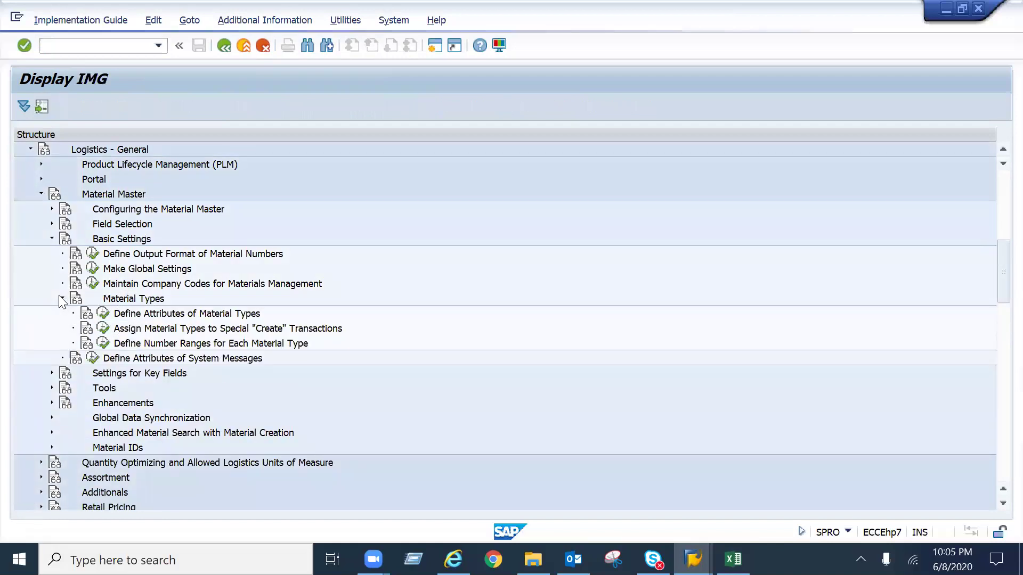
{"action": "left_click", "coordinate": [135, 315]}
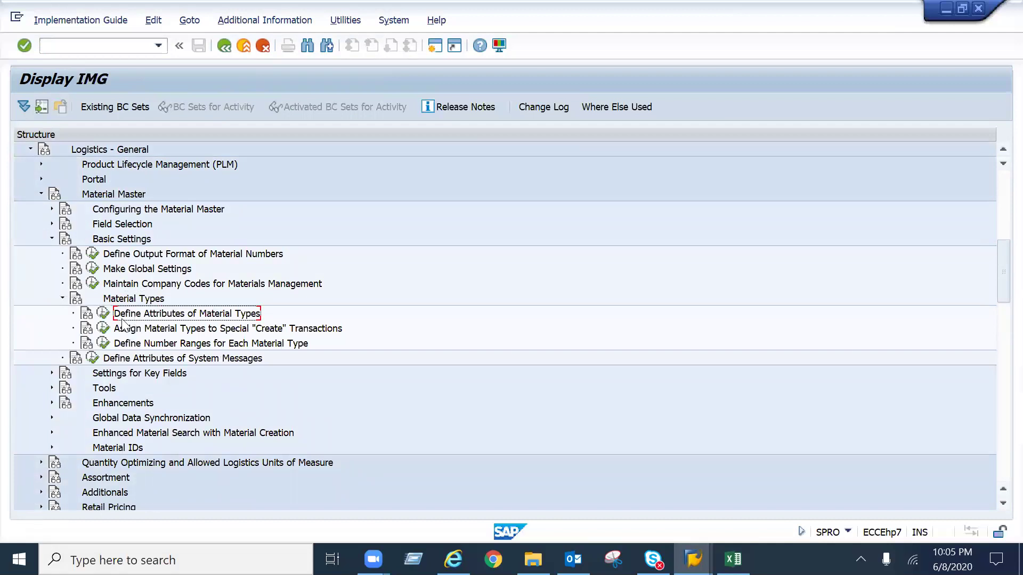
{"action": "left_click", "coordinate": [103, 314]}
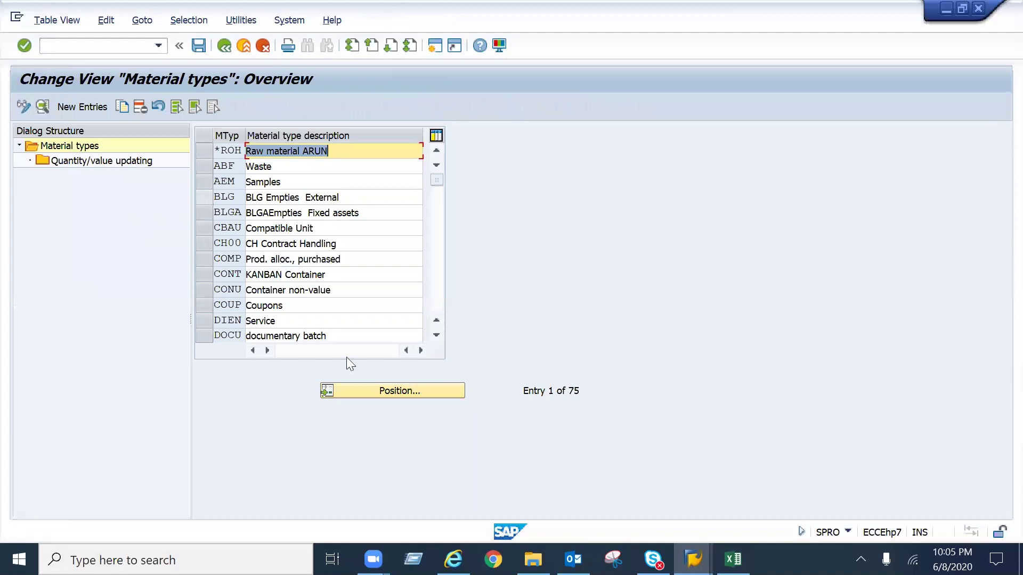
Step: Position the material types list at ROH and open the details of that material type
{"action": "left_click", "coordinate": [369, 389]}
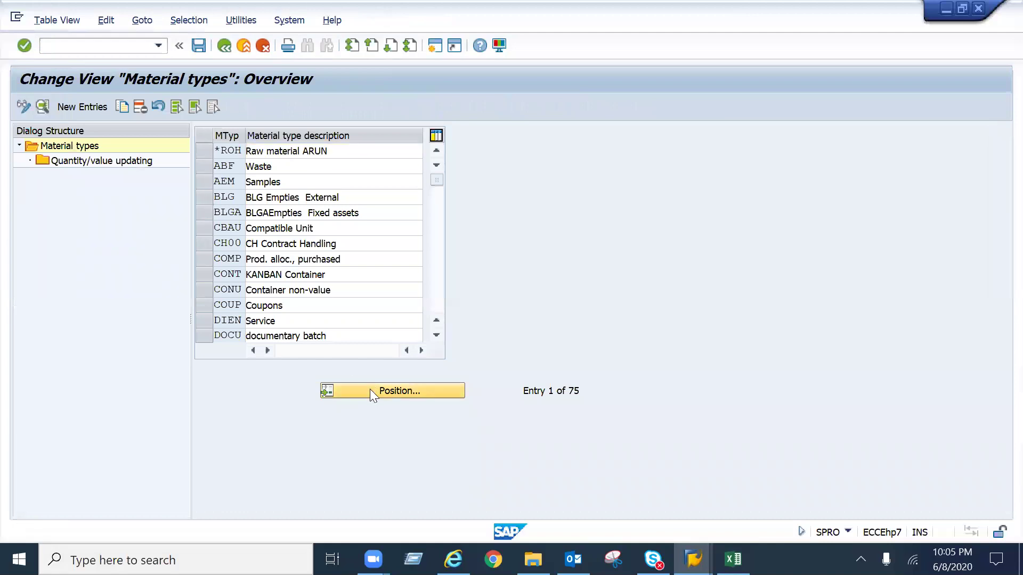
{"action": "type", "text": "ROH"}
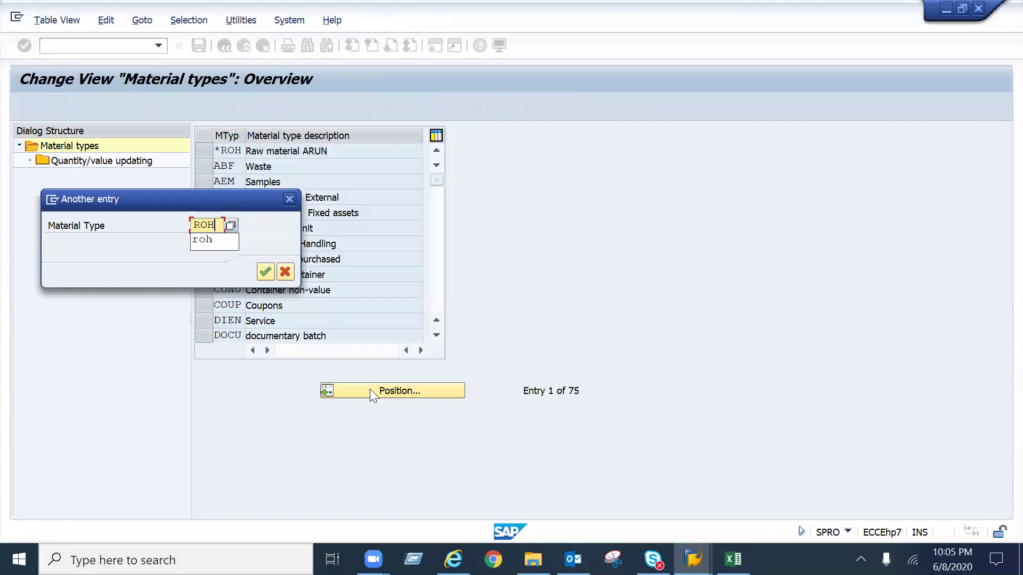
{"action": "key", "text": "Return"}
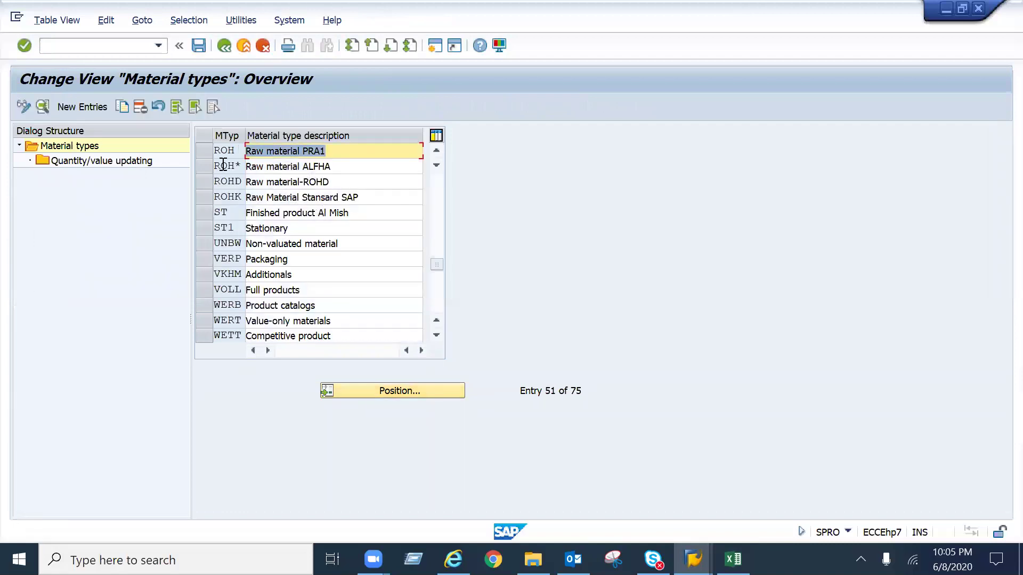
{"action": "left_click", "coordinate": [207, 150]}
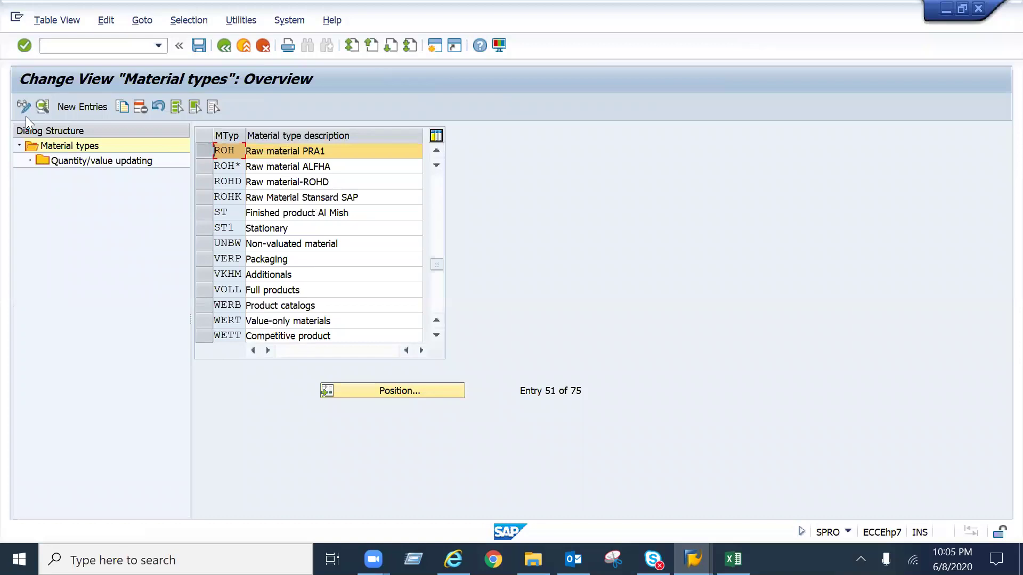
{"action": "left_click", "coordinate": [42, 106]}
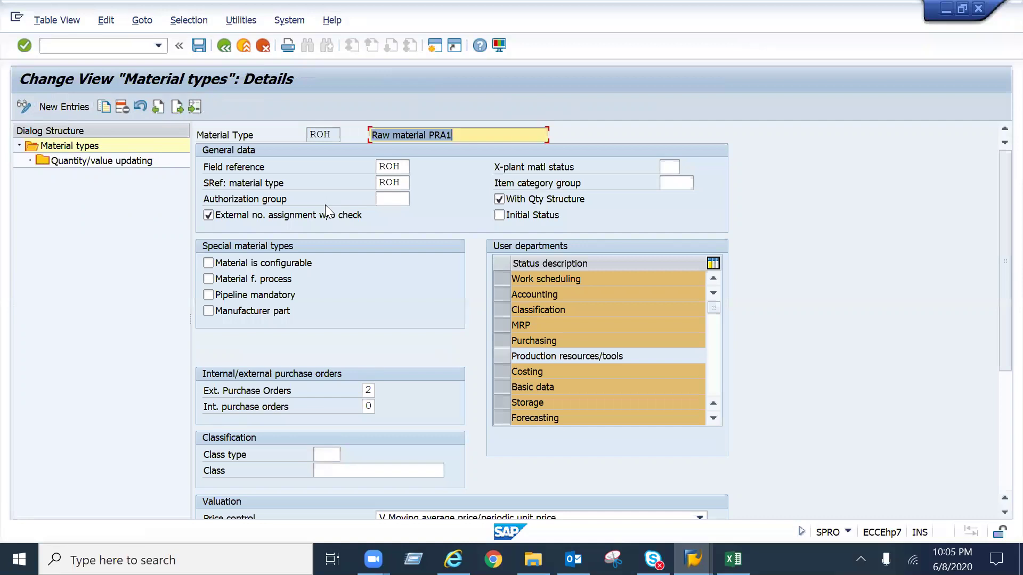
Step: Examine the ROH material type's field reference and its full list of user departments
{"action": "left_click", "coordinate": [407, 165]}
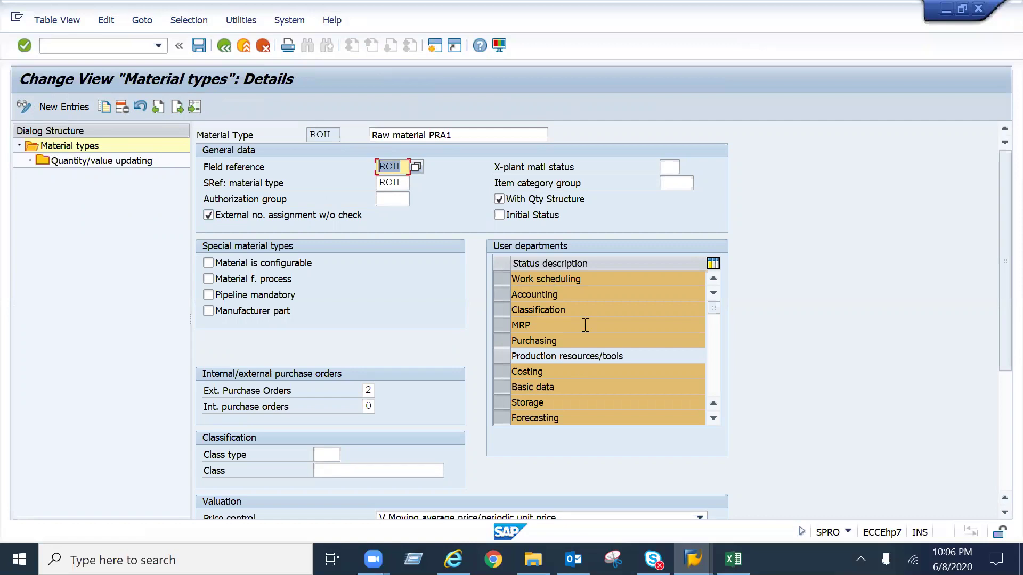
{"action": "left_click", "coordinate": [714, 388]}
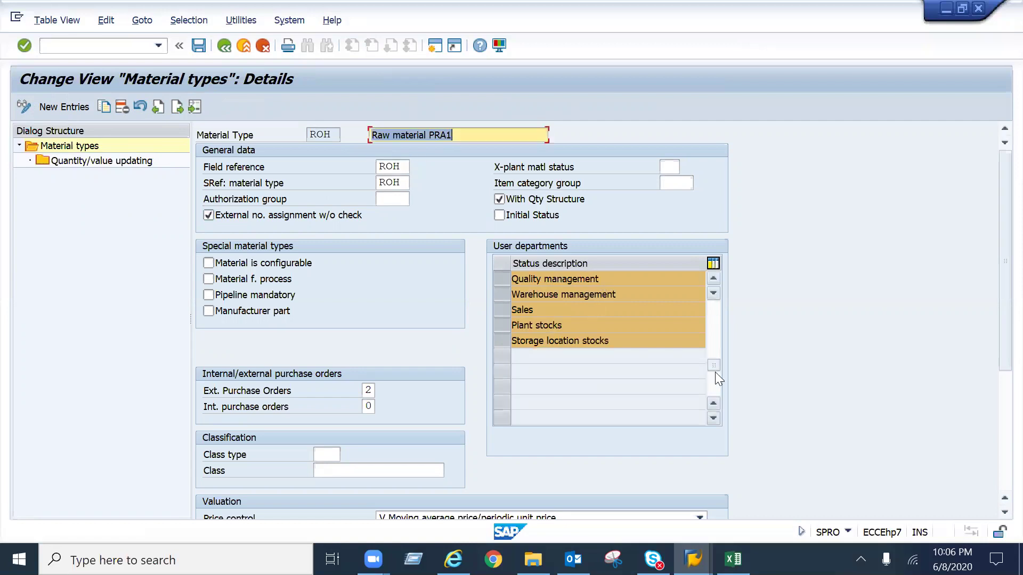
{"action": "left_click", "coordinate": [716, 309]}
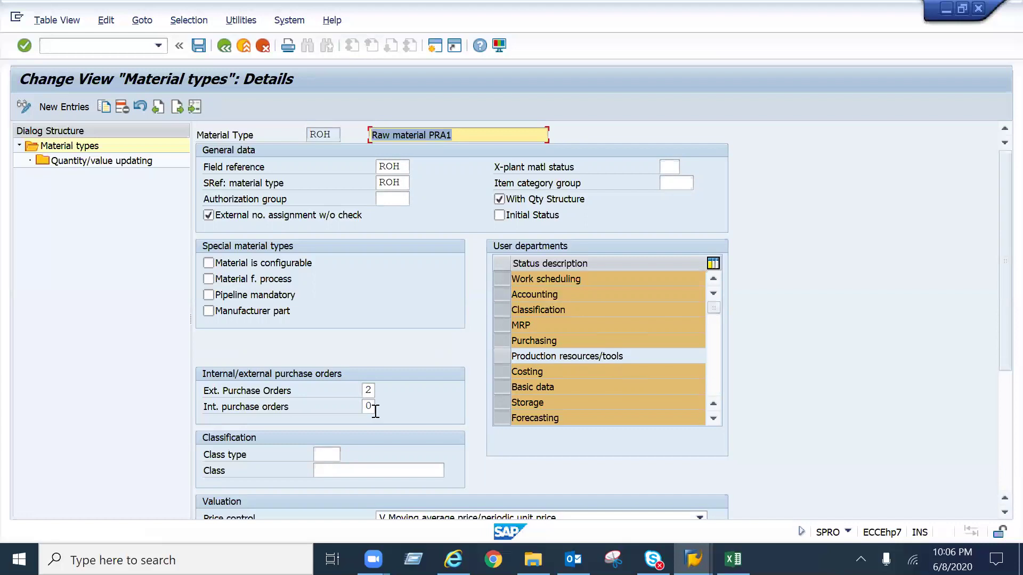
Step: Look up the possible values for external purchase orders and examine the valuation settings, including the account category reference
{"action": "left_click", "coordinate": [369, 390]}
{"action": "left_click", "coordinate": [379, 389]}
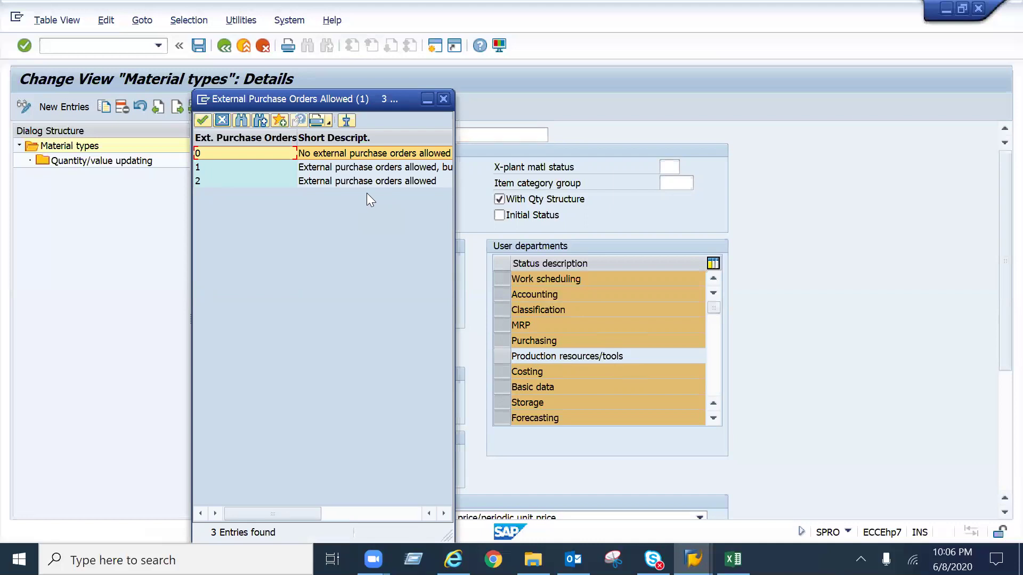
{"action": "left_click", "coordinate": [440, 99]}
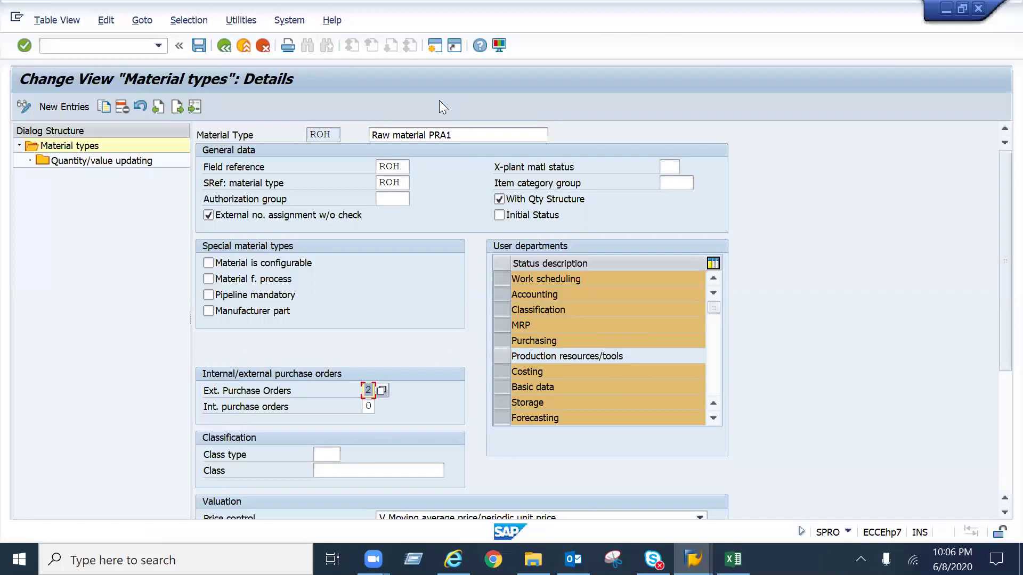
{"action": "left_click", "coordinate": [997, 441]}
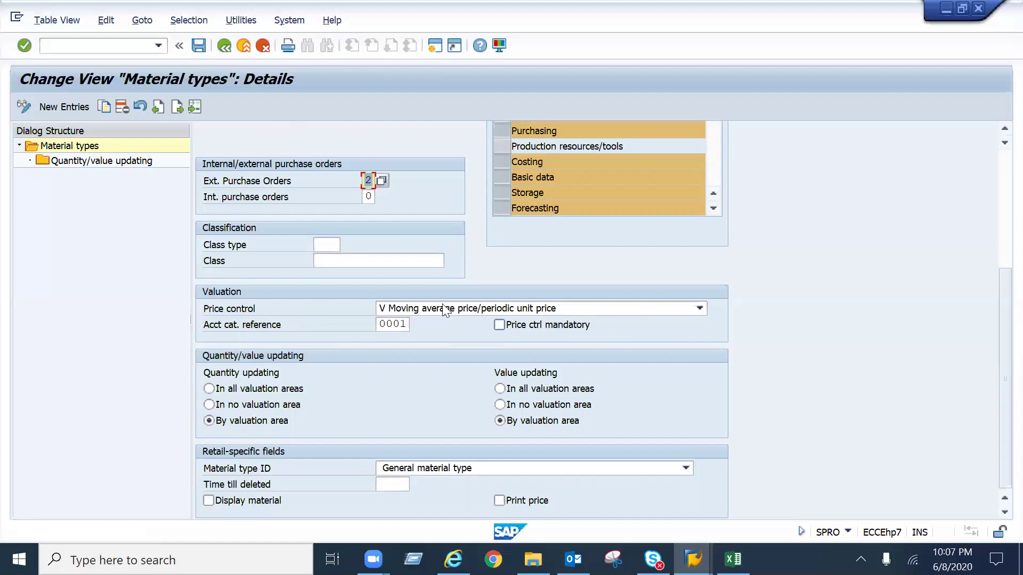
{"action": "double_click", "coordinate": [407, 325]}
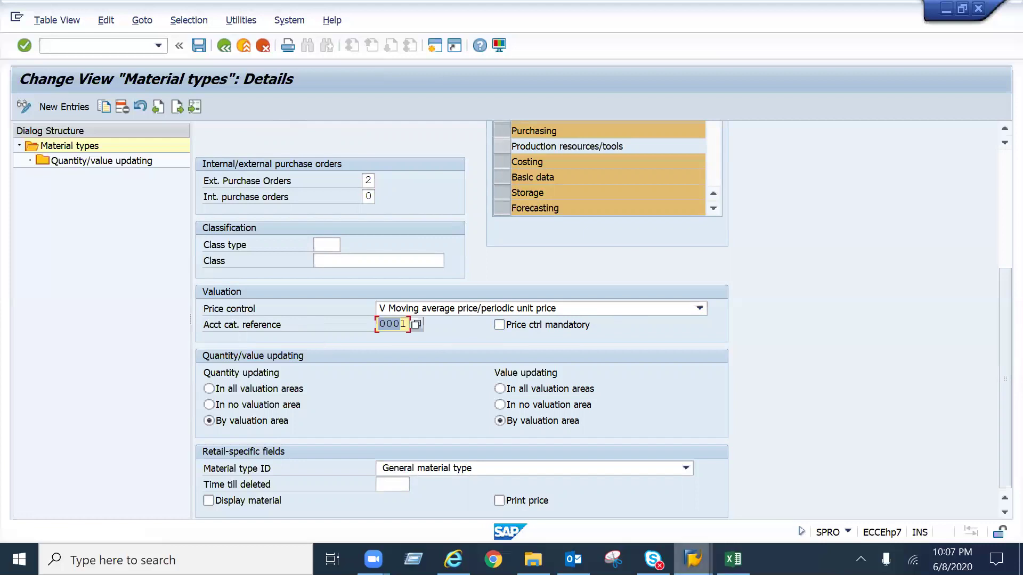
Step: Display material 2978 with transaction MM03 in a new session, keeping the preselected views, plant AKHI and storage location AK01
{"action": "mouse_move", "coordinate": [693, 559]}
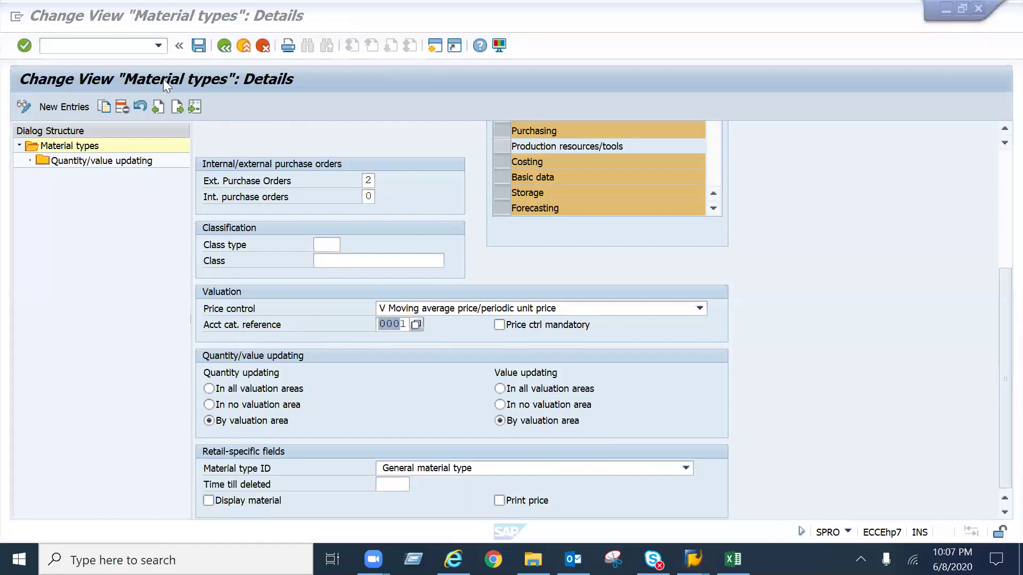
{"action": "left_click", "coordinate": [141, 45]}
{"action": "type", "text": "/omm03"}
{"action": "key", "text": "Return"}
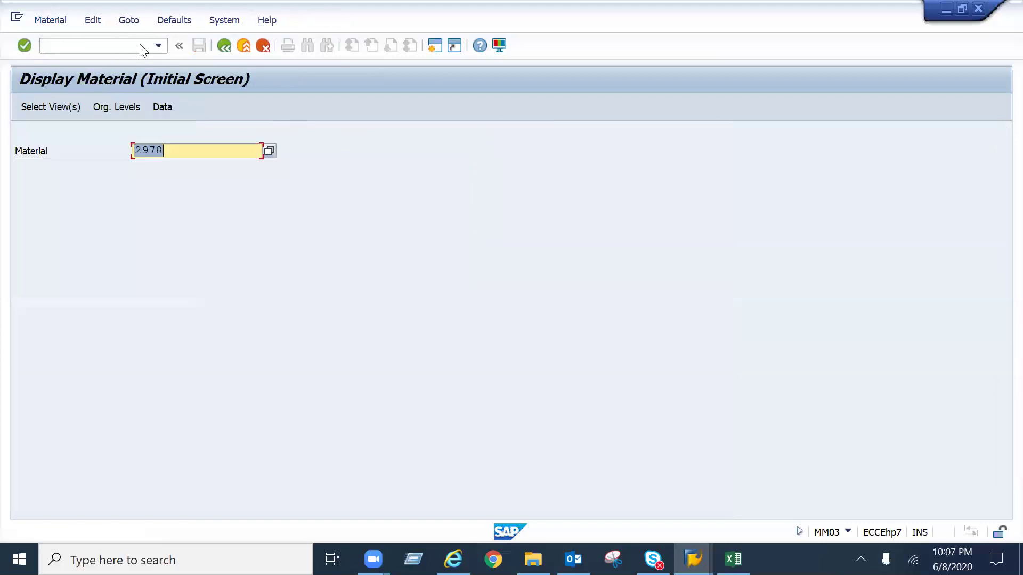
{"action": "key", "text": "Return"}
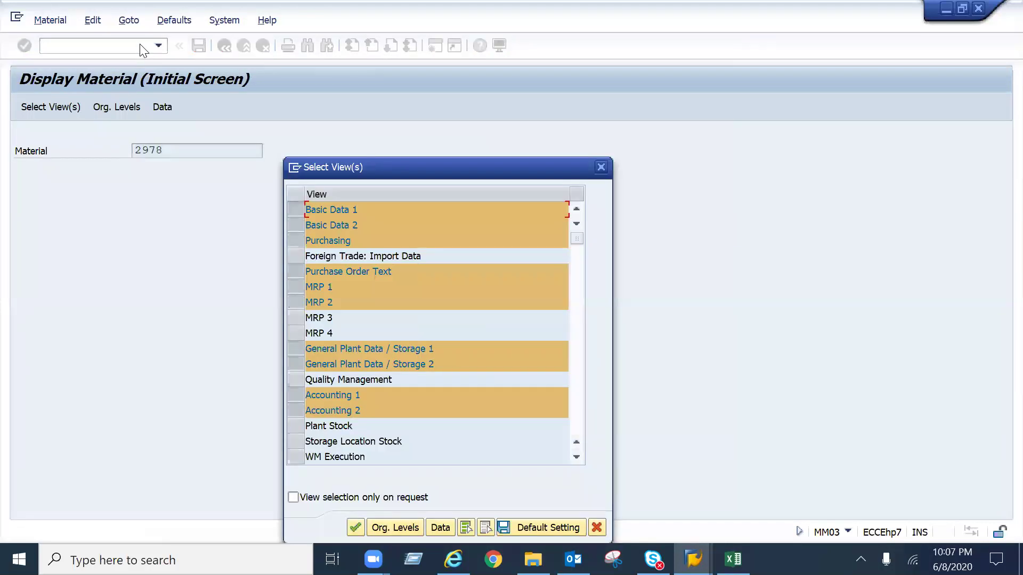
{"action": "key", "text": "Return"}
{"action": "key", "text": "Return"}
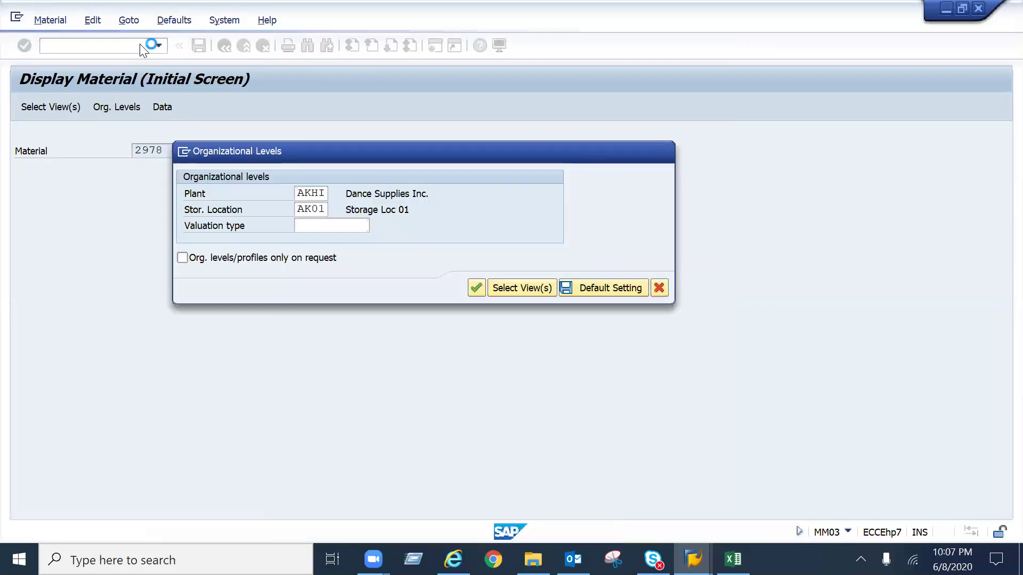
Step: Go to the material's Accounting 1 view and look up the possible entries for its valuation class
{"action": "left_click", "coordinate": [622, 135]}
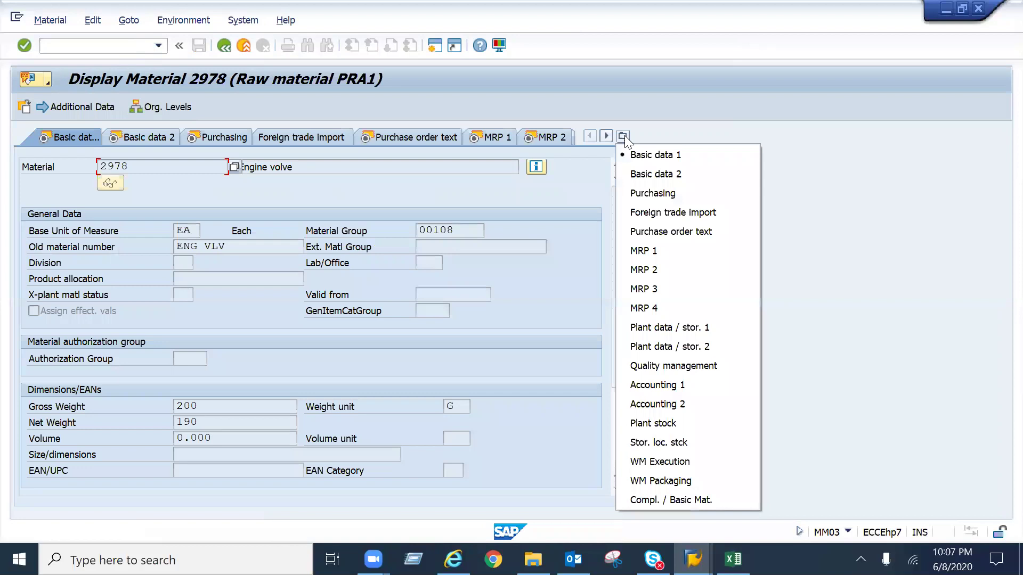
{"action": "left_click", "coordinate": [644, 385]}
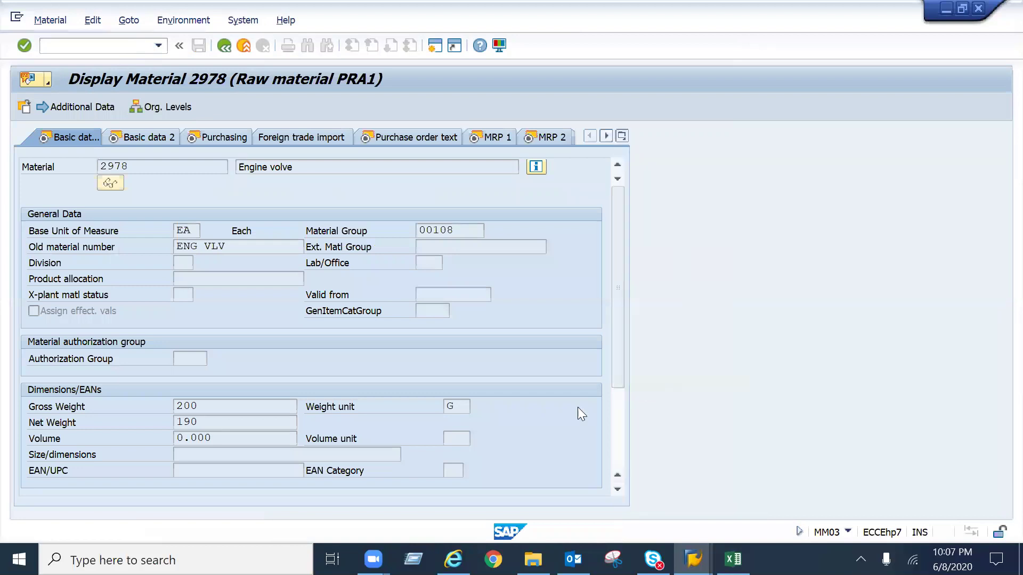
{"action": "left_click", "coordinate": [180, 326]}
{"action": "left_click", "coordinate": [214, 324]}
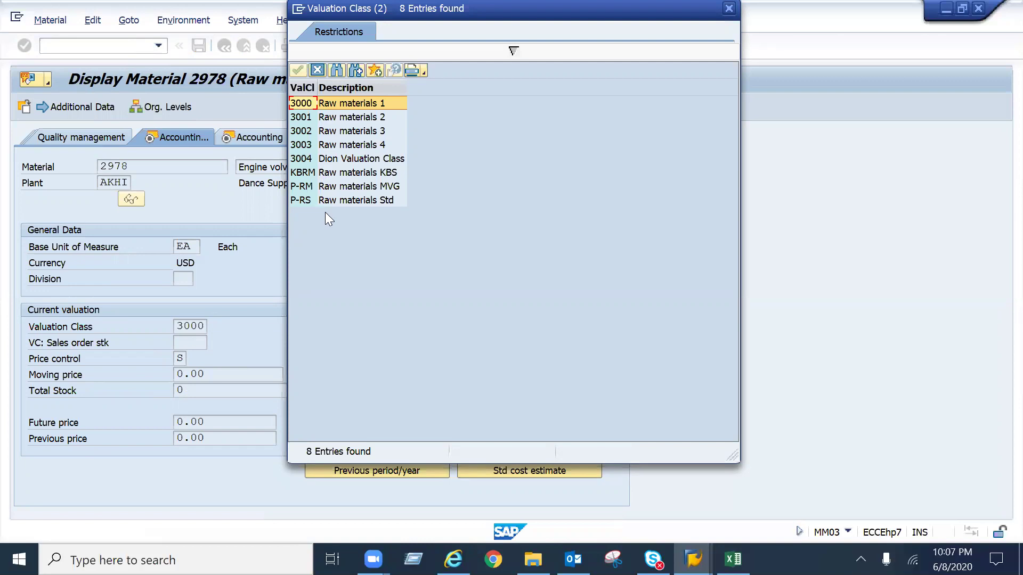
Step: Switch back to the ROH material type details and examine the account category reference and the quantity/value updating settings
{"action": "key", "text": "alt+Tab"}
{"action": "left_click", "coordinate": [392, 326]}
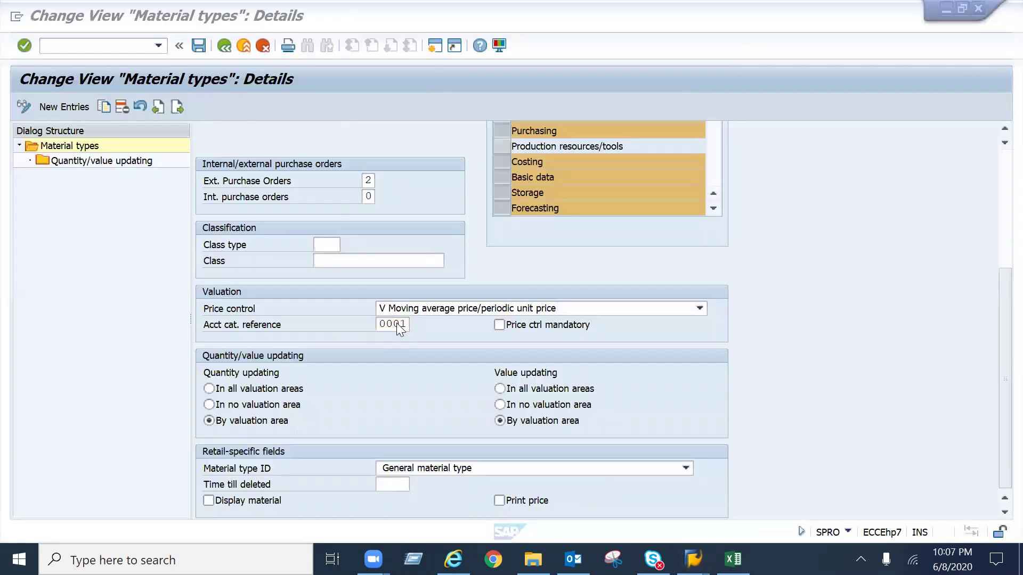
{"action": "left_click", "coordinate": [382, 323]}
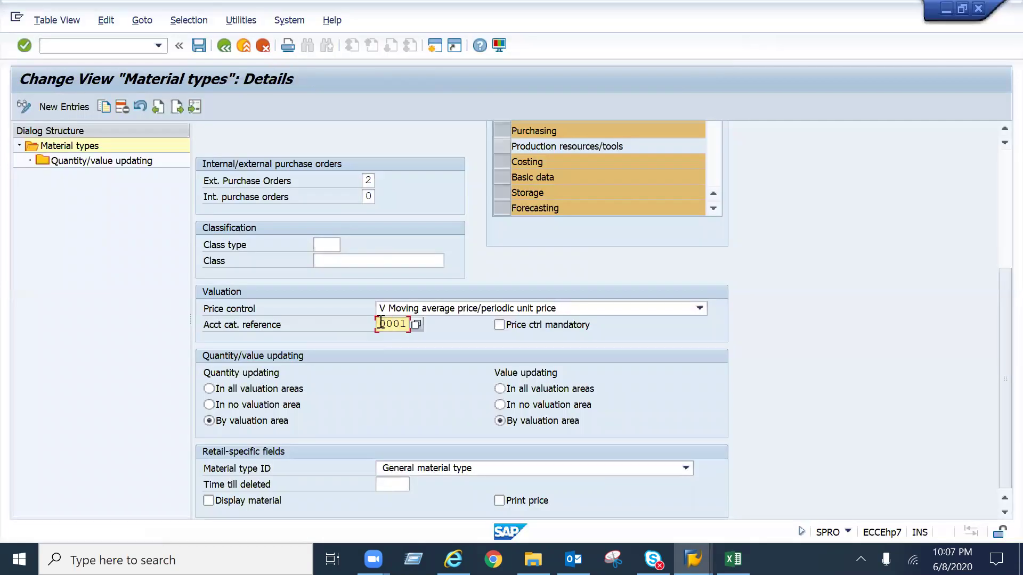
{"action": "left_click_drag", "start_coordinate": [381, 323], "coordinate": [479, 340]}
{"action": "left_click", "coordinate": [536, 424]}
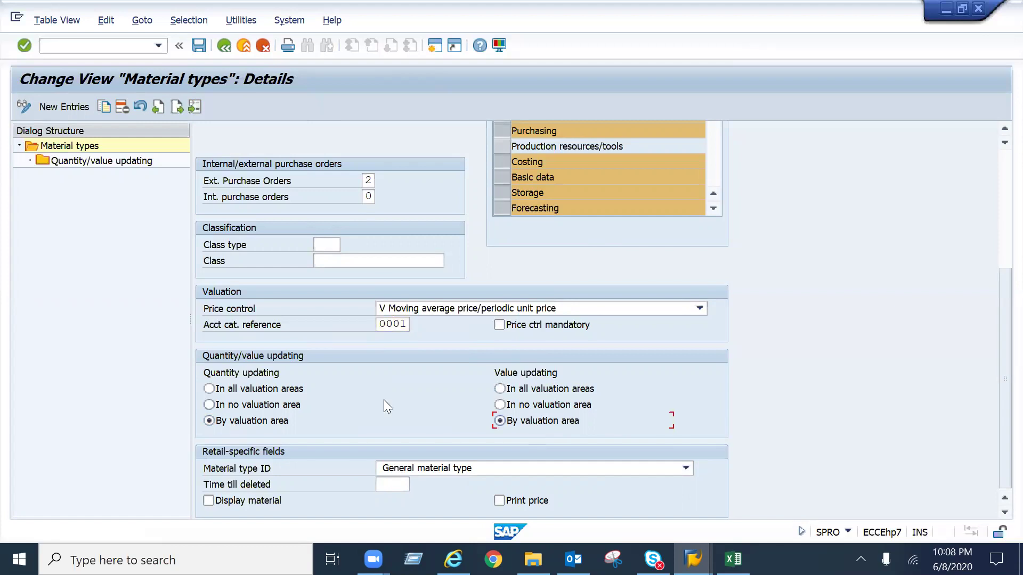
Step: Open the quantity/value updating table for ROH and position it at valuation area AKHI, material type ROH
{"action": "double_click", "coordinate": [91, 161]}
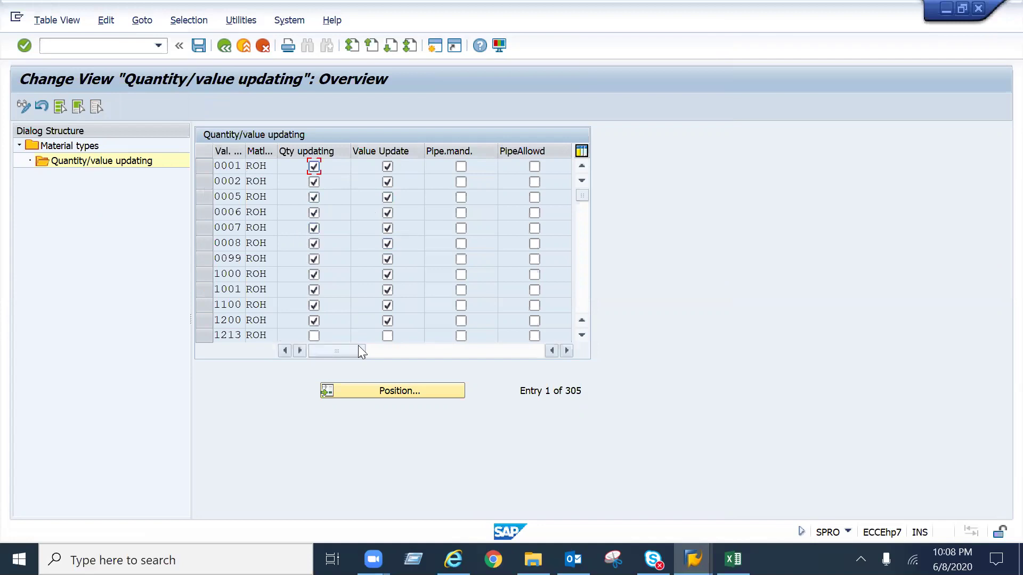
{"action": "left_click", "coordinate": [385, 392]}
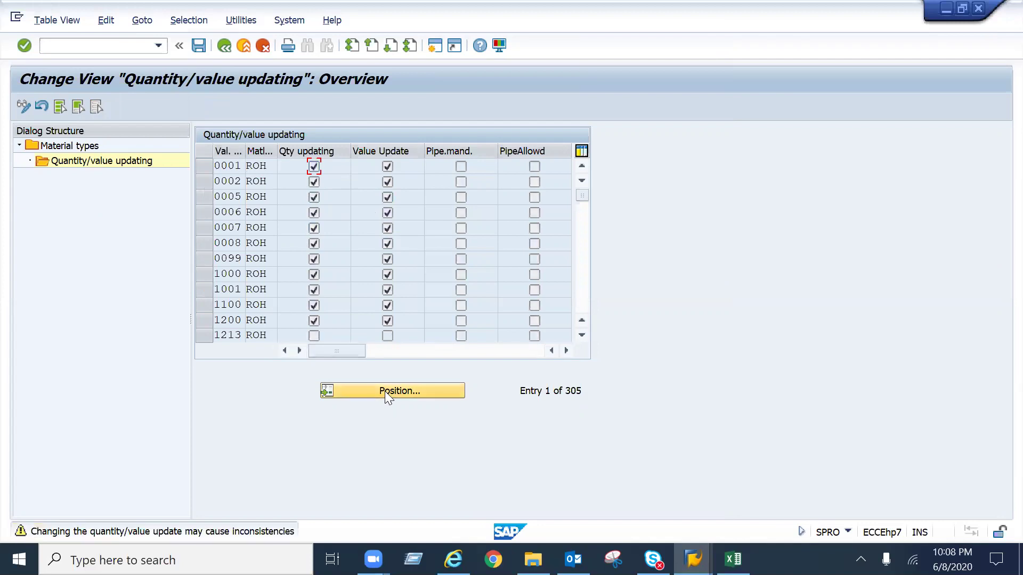
{"action": "left_click", "coordinate": [385, 391]}
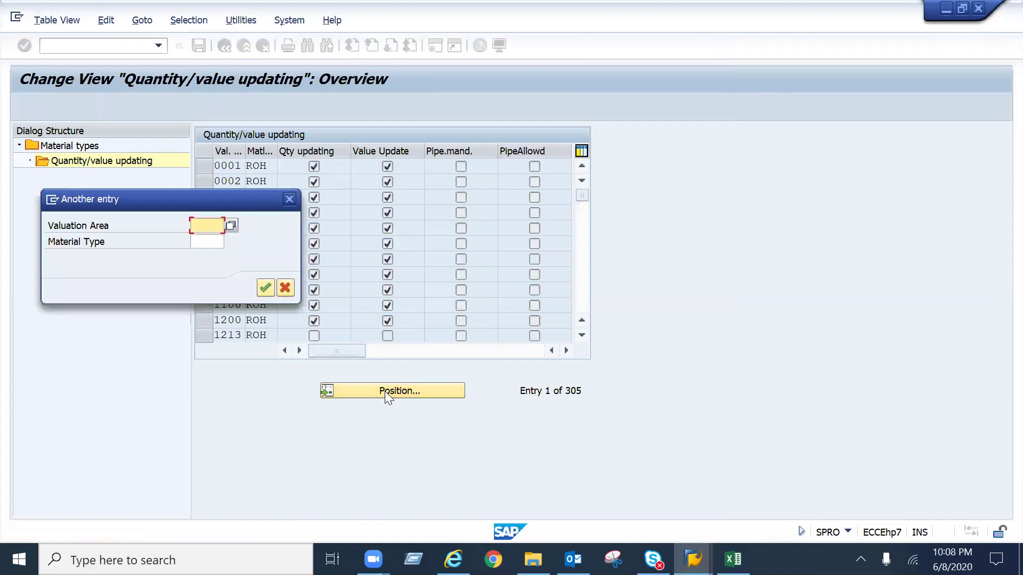
{"action": "type", "text": "AKHI"}
{"action": "key", "text": "Tab"}
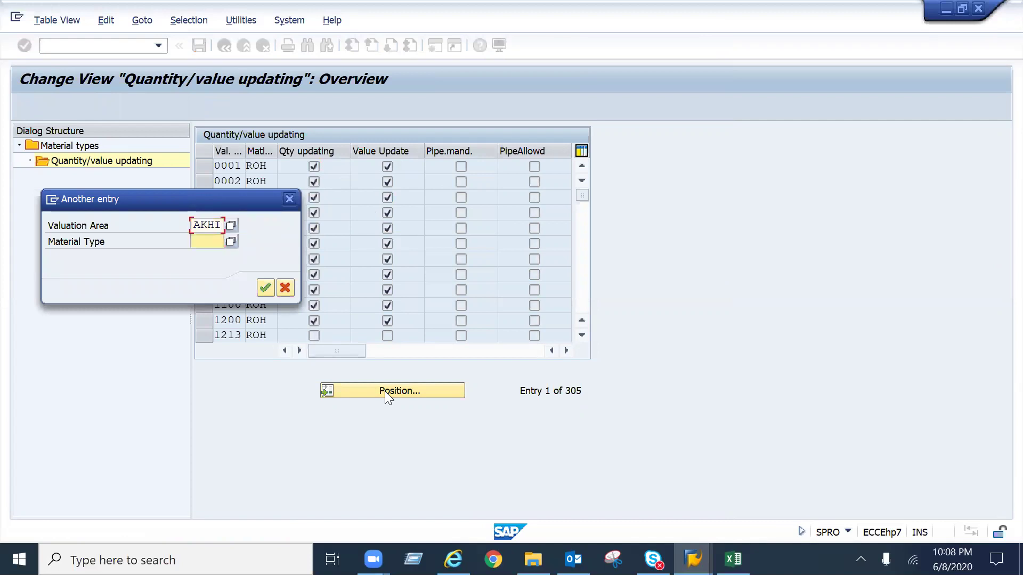
{"action": "type", "text": "roh"}
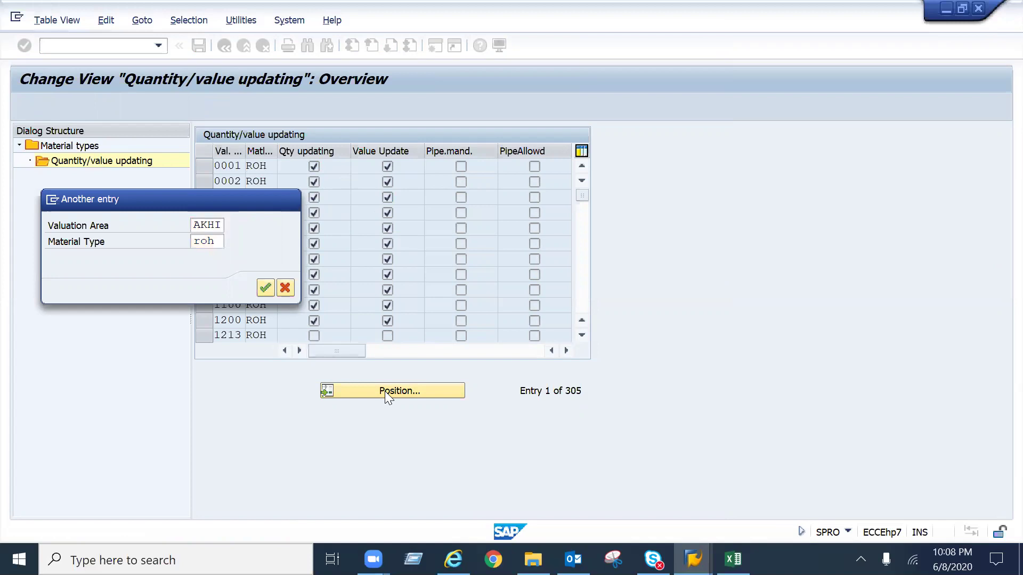
{"action": "key", "text": "Return"}
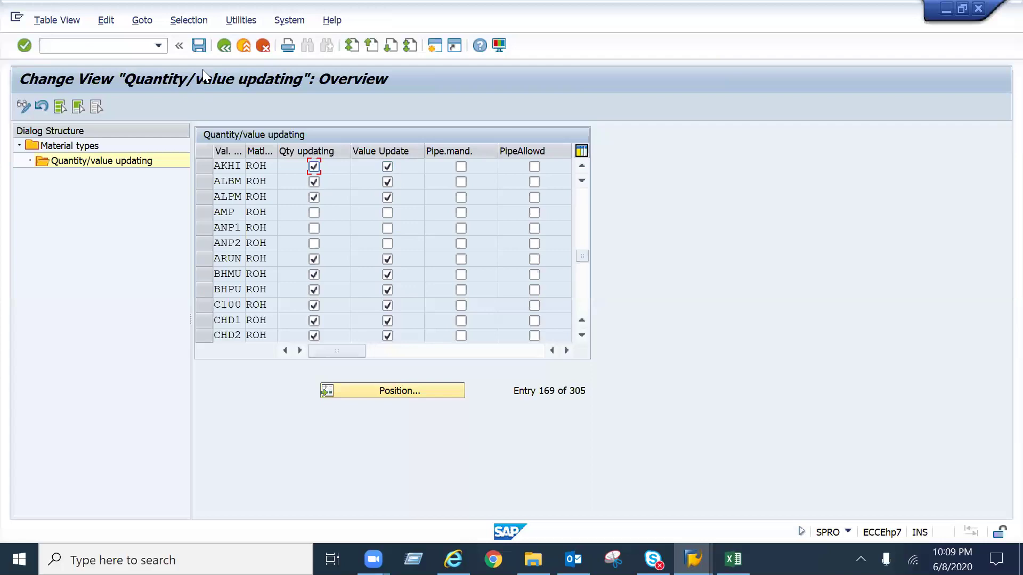
Step: Return to the ROH details, review the attributes from start to end, and leave the material types view
{"action": "left_click", "coordinate": [228, 45]}
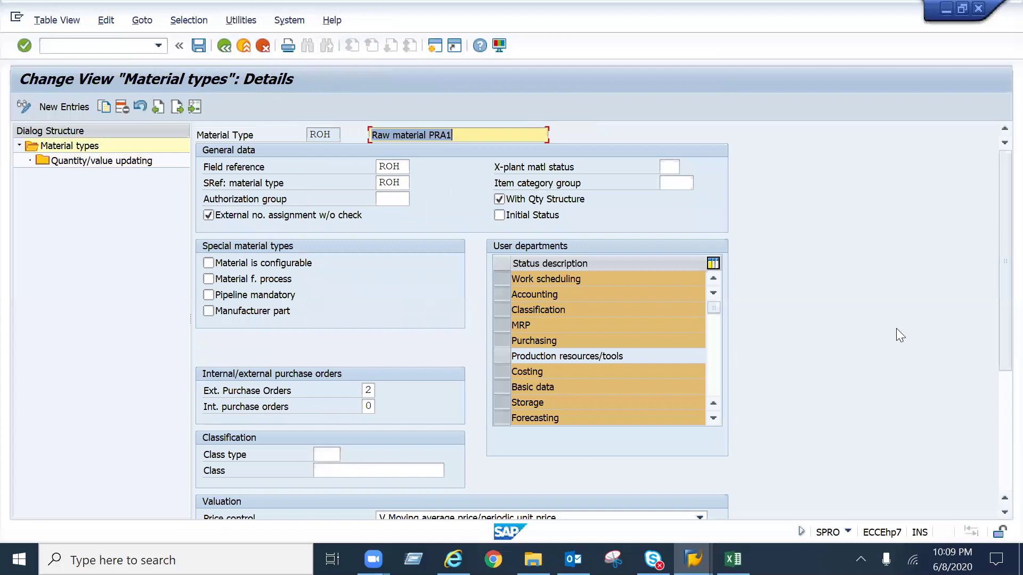
{"action": "left_click_drag", "start_coordinate": [997, 260], "coordinate": [997, 465]}
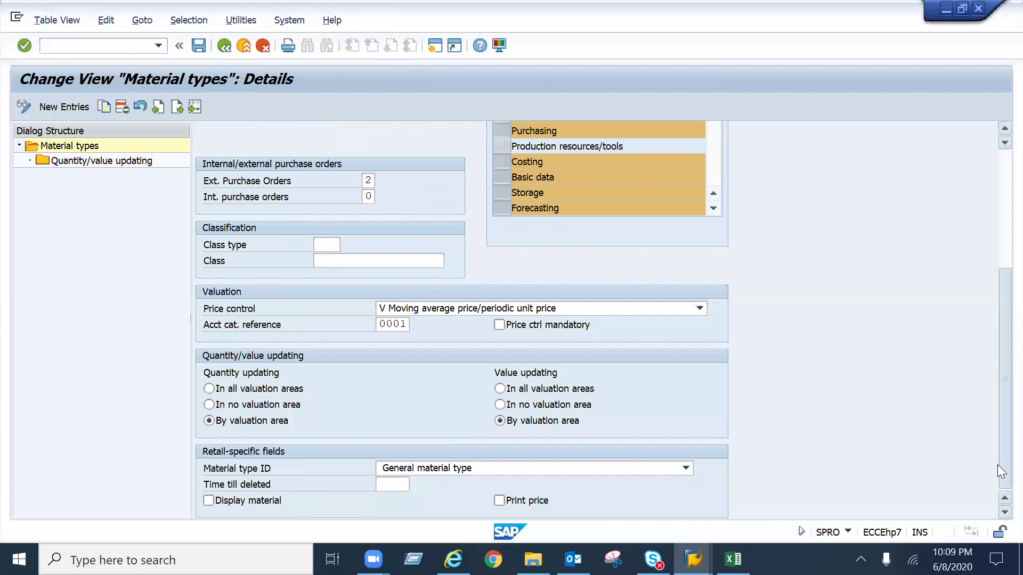
{"action": "left_click_drag", "start_coordinate": [998, 464], "coordinate": [997, 258]}
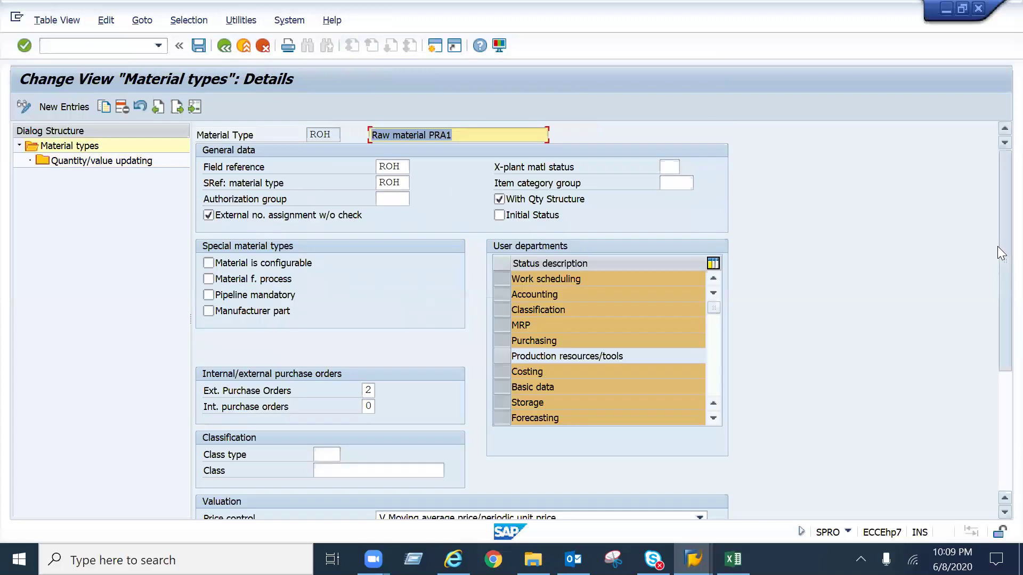
{"action": "left_click", "coordinate": [223, 48]}
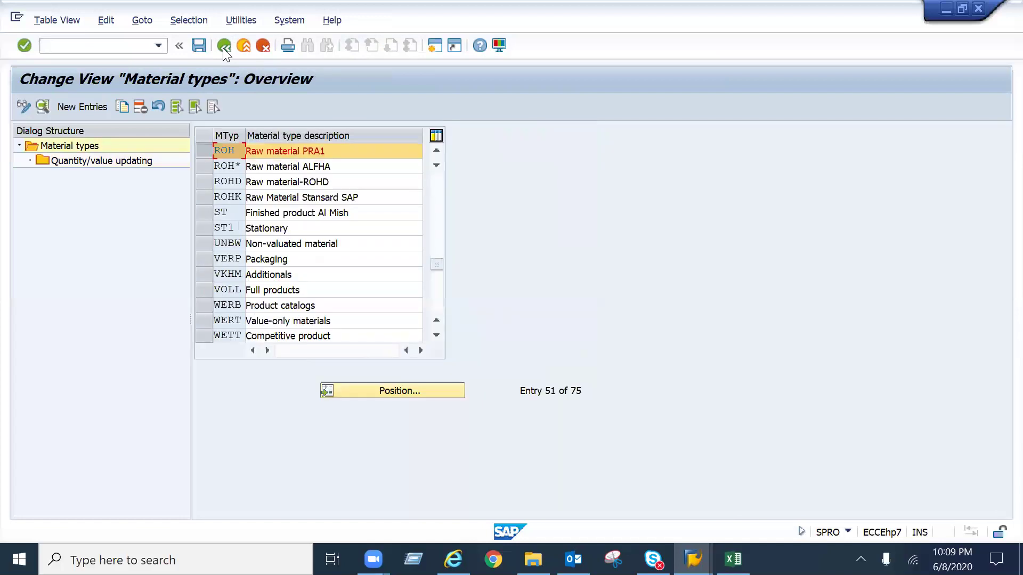
{"action": "left_click", "coordinate": [222, 48]}
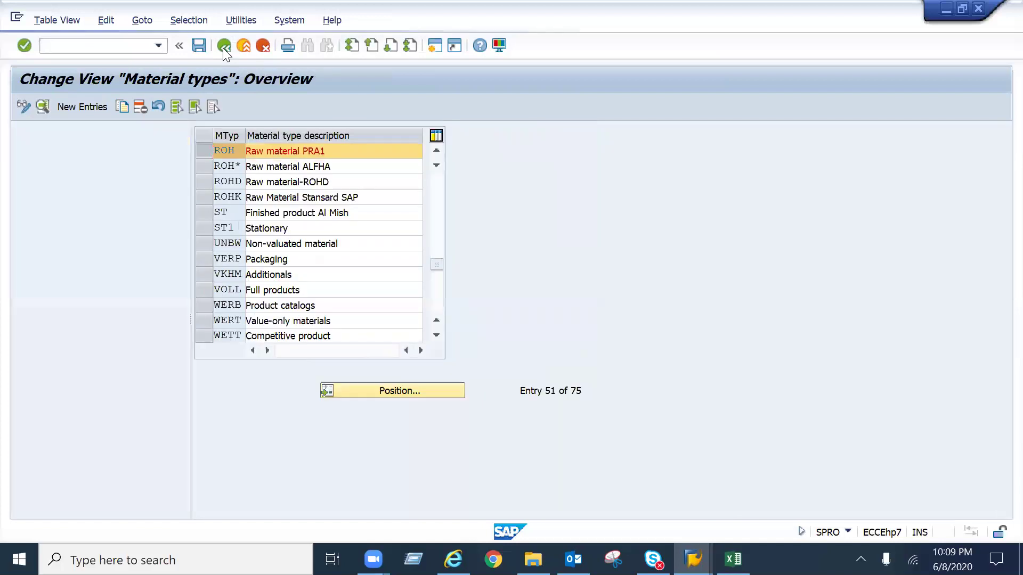